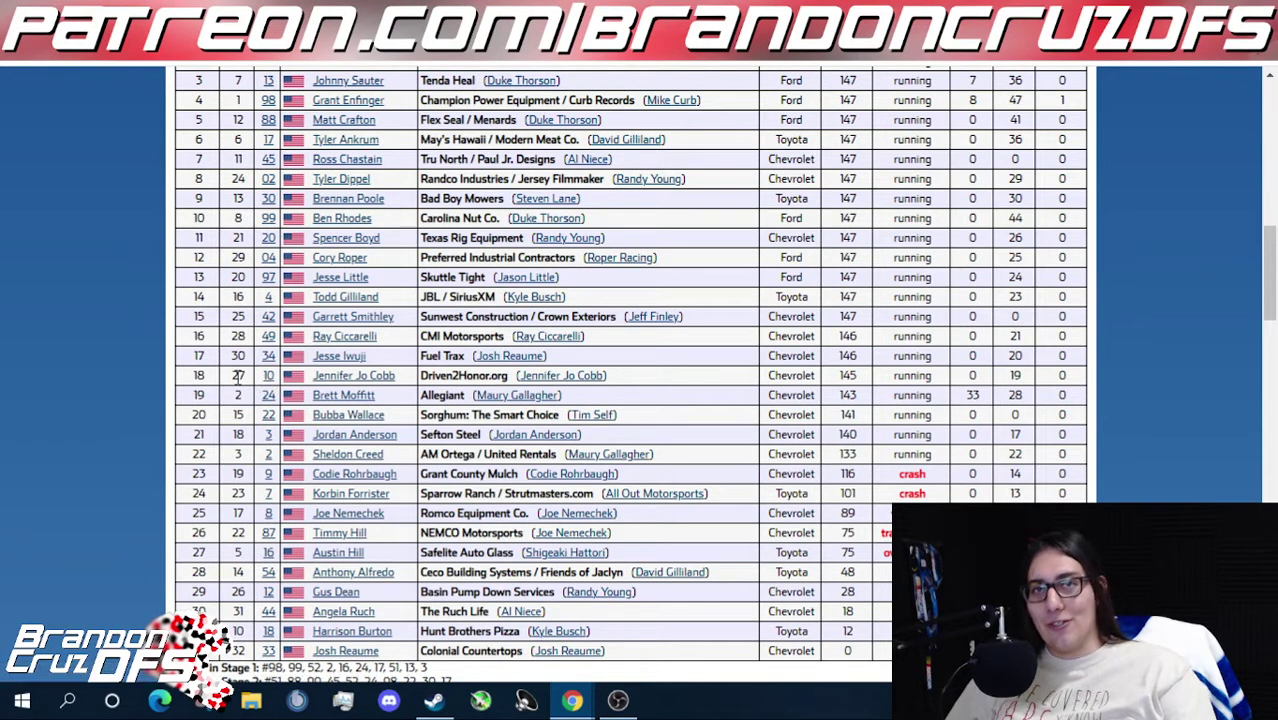
- Examine finishing positions 17 to 20 in the results table of the 147-lap race
double_click(204, 377)
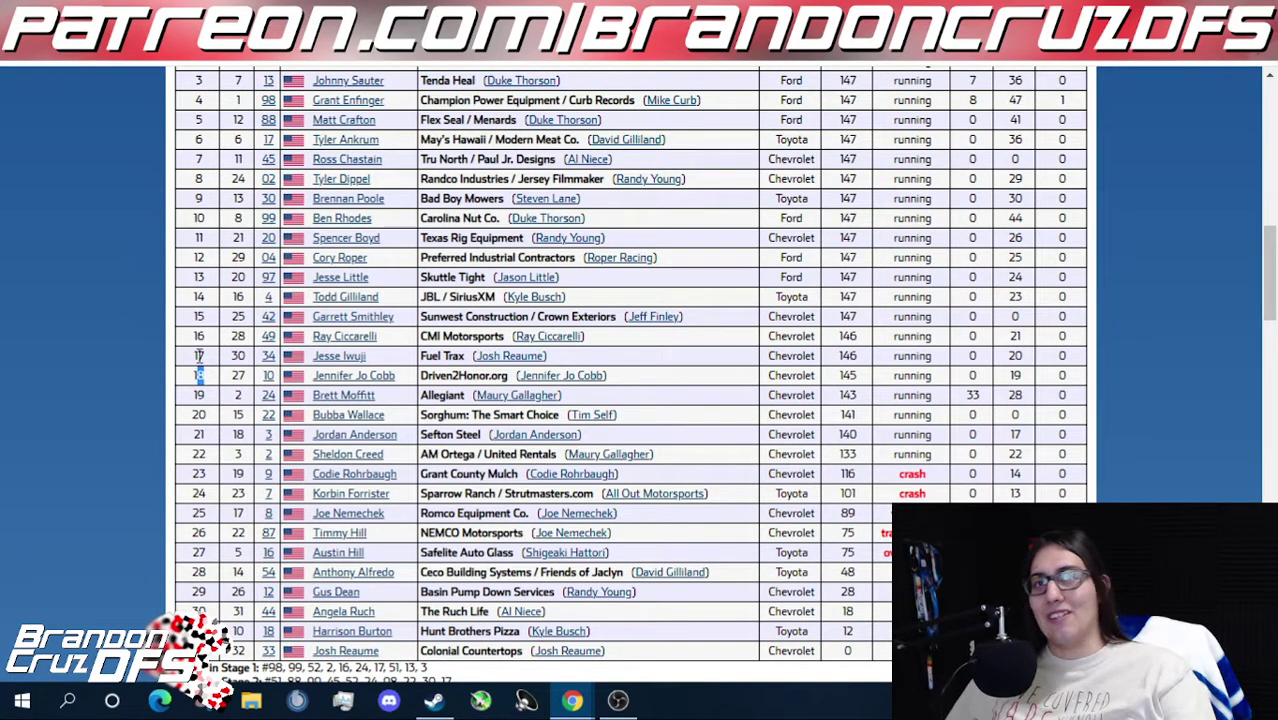
double_click(200, 357)
click(206, 366)
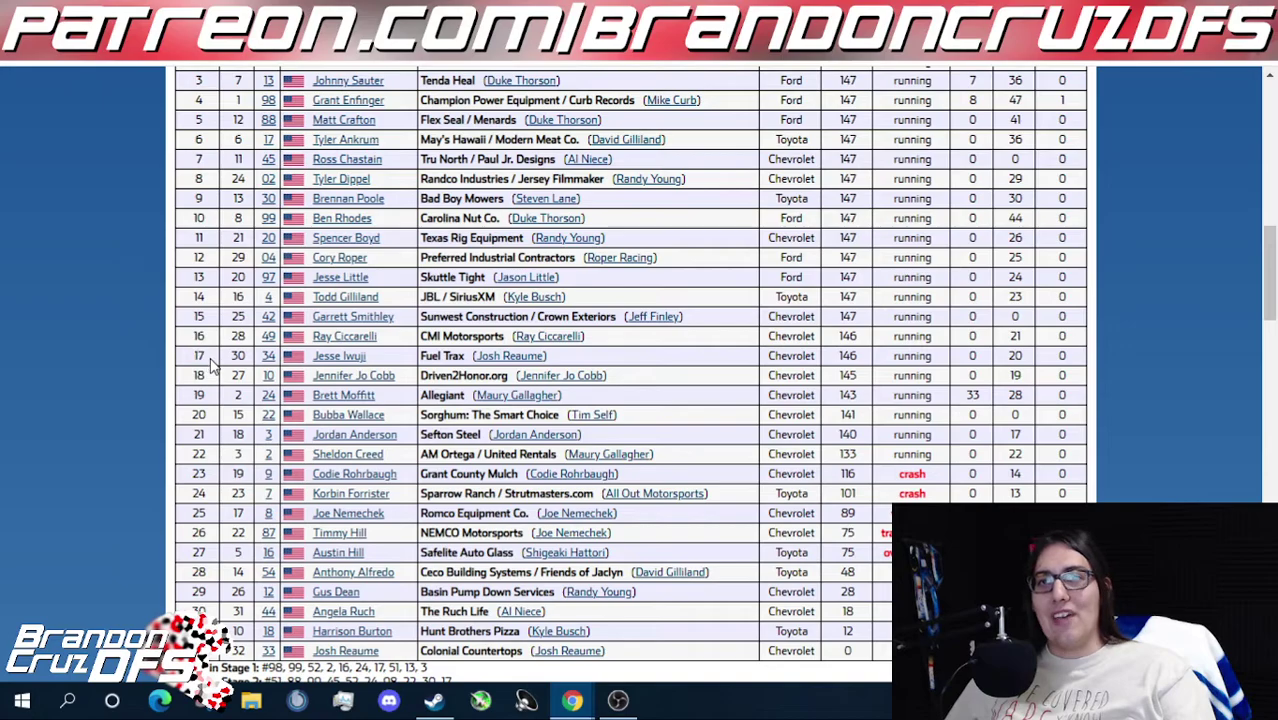
double_click(200, 414)
double_click(199, 395)
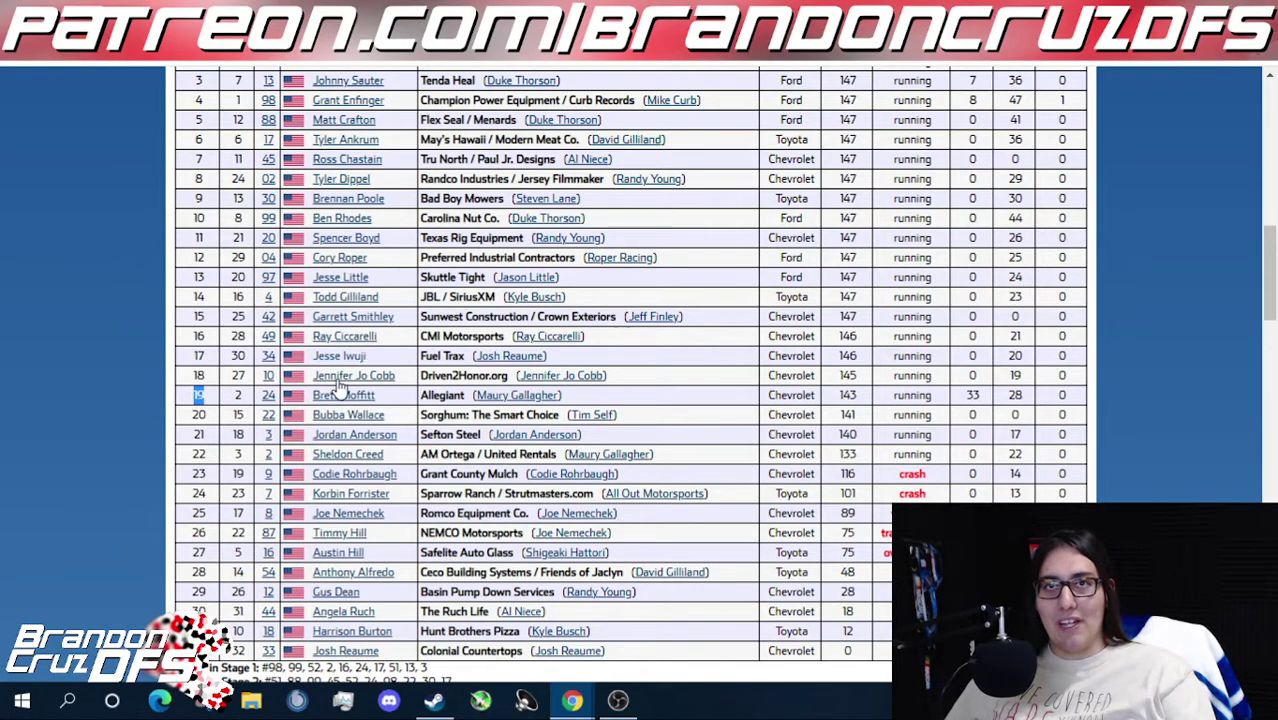
- Review the caution flag breakdown below the 147-lap race's results
scroll(240, 378, up, 3)
scroll(240, 378, down, 1)
scroll(240, 378, down, 10)
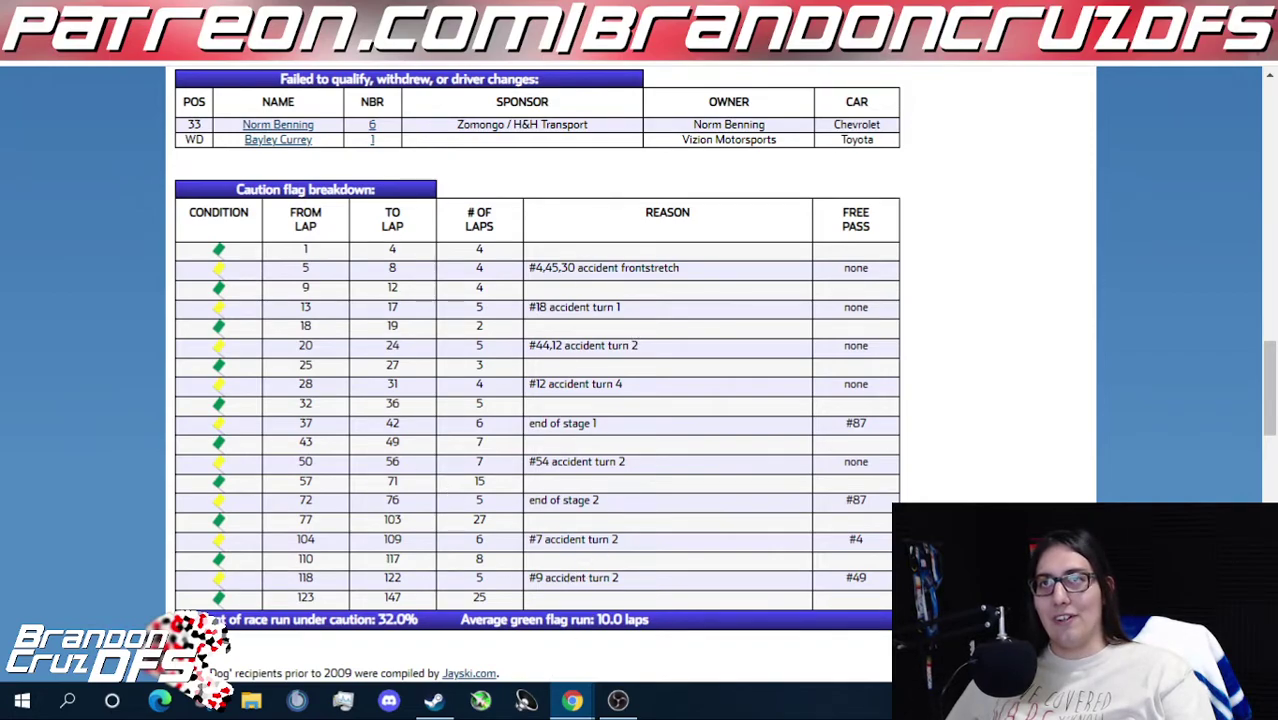
scroll(255, 378, up, 10)
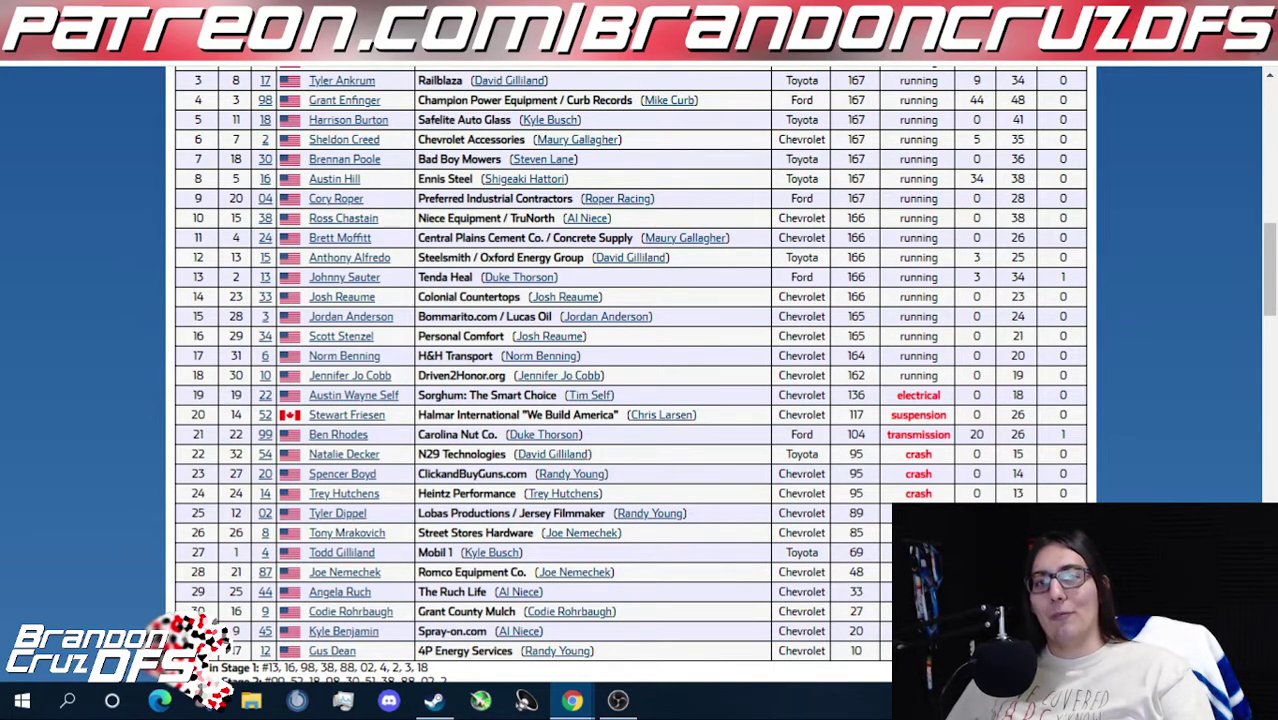
- Check positions 18 and 19 in this 167-lap race, and mark position 27 in the next race's results
double_click(197, 376)
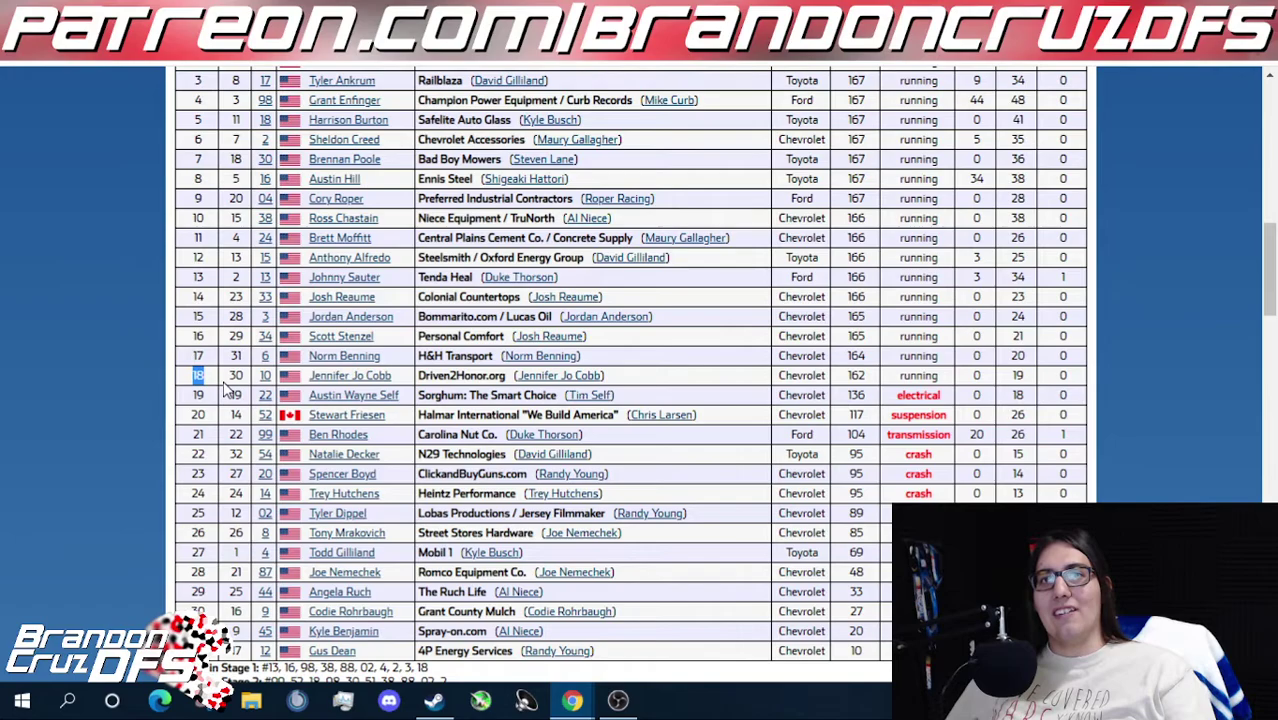
double_click(197, 395)
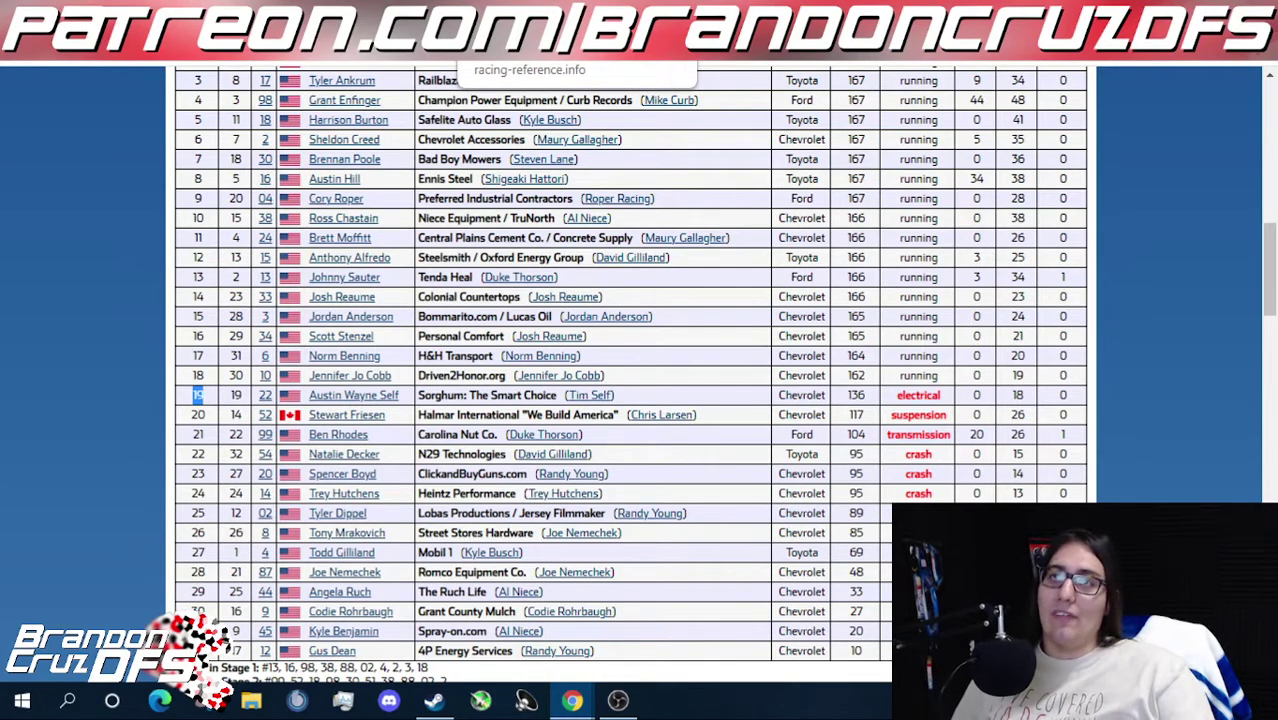
click(530, 45)
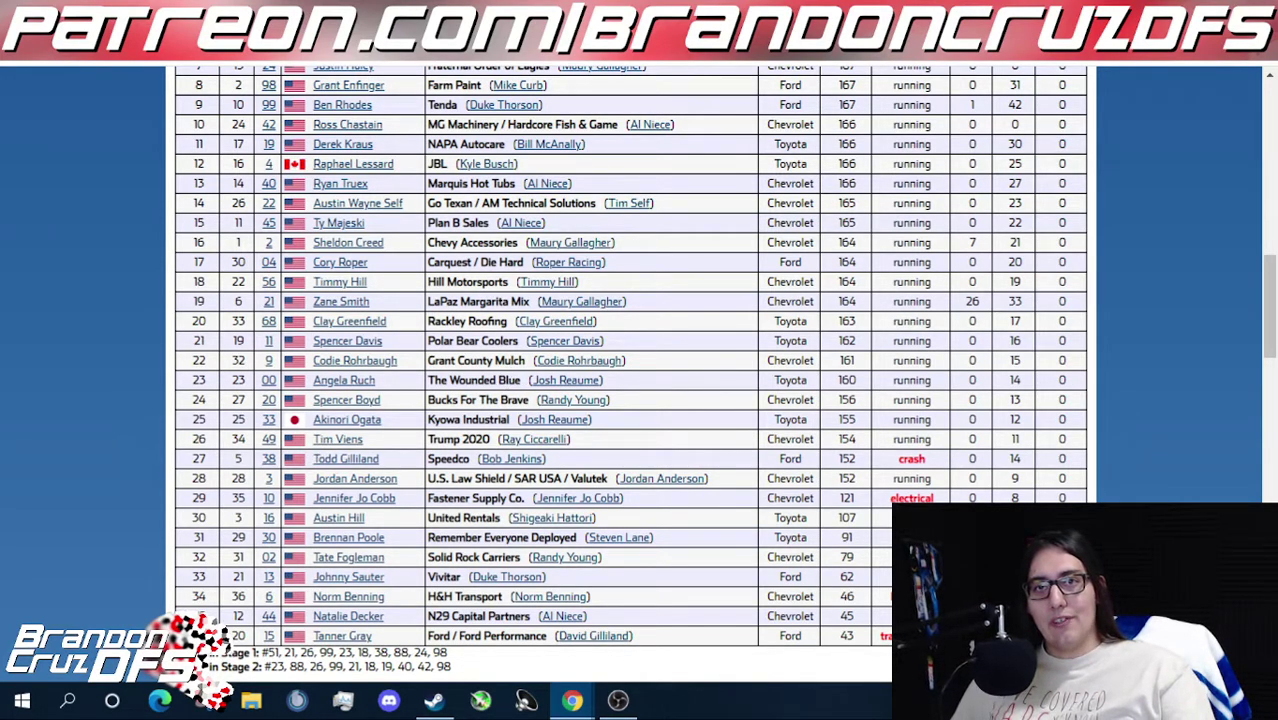
drag(190, 460, 213, 460)
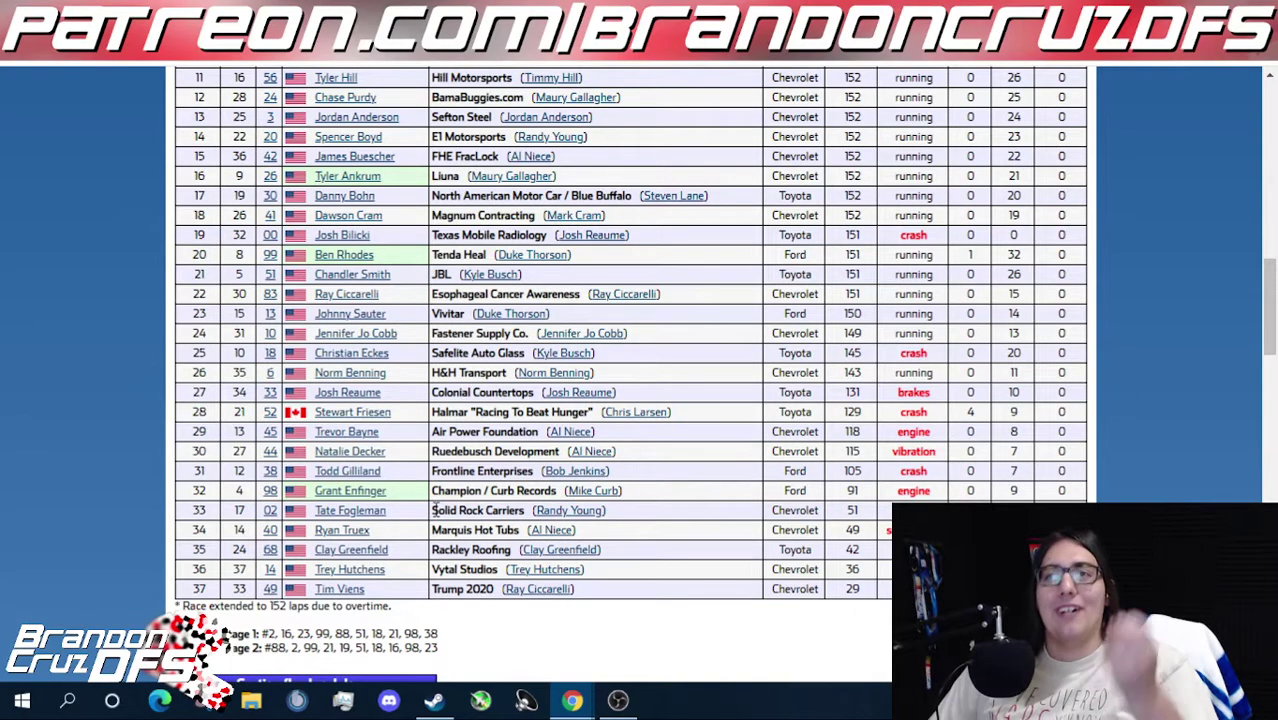
- Review the 152-lap race's caution flag breakdown, marking the truck numbers #13,52, #18,99 and #00,99 in the accident reasons
scroll(707, 582, down, 2)
scroll(707, 582, down, 4)
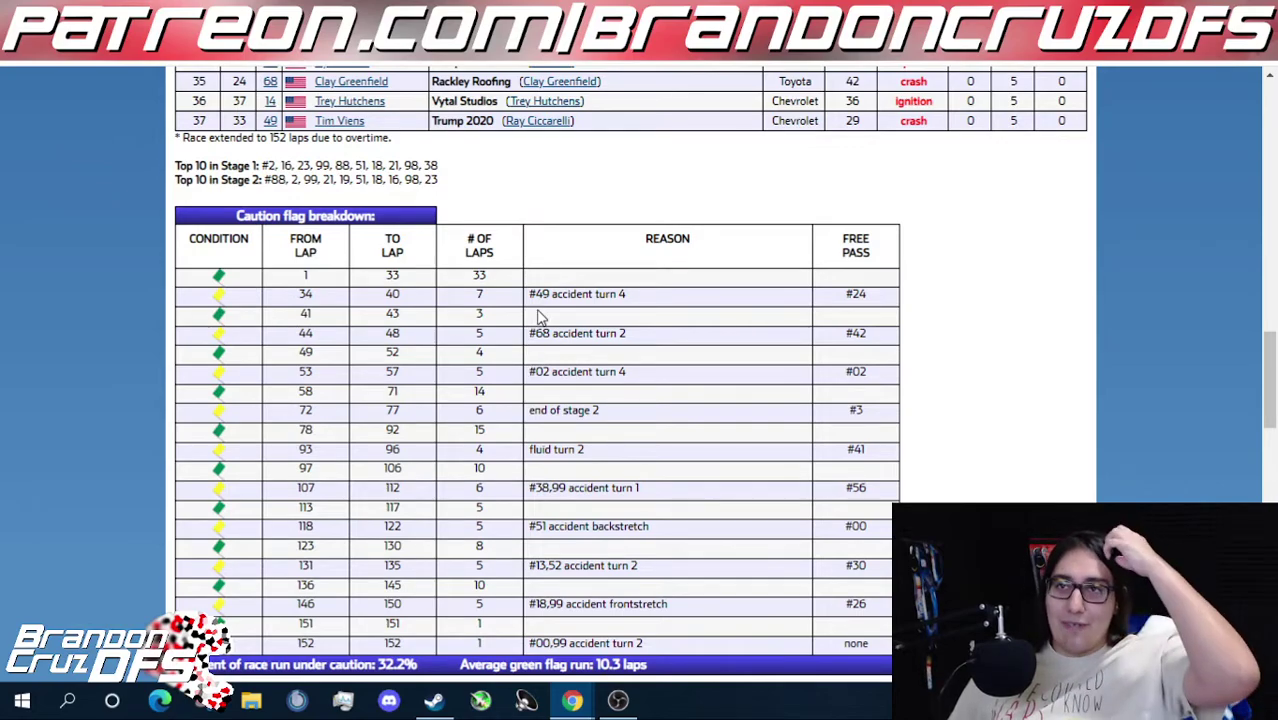
drag(562, 565, 537, 564)
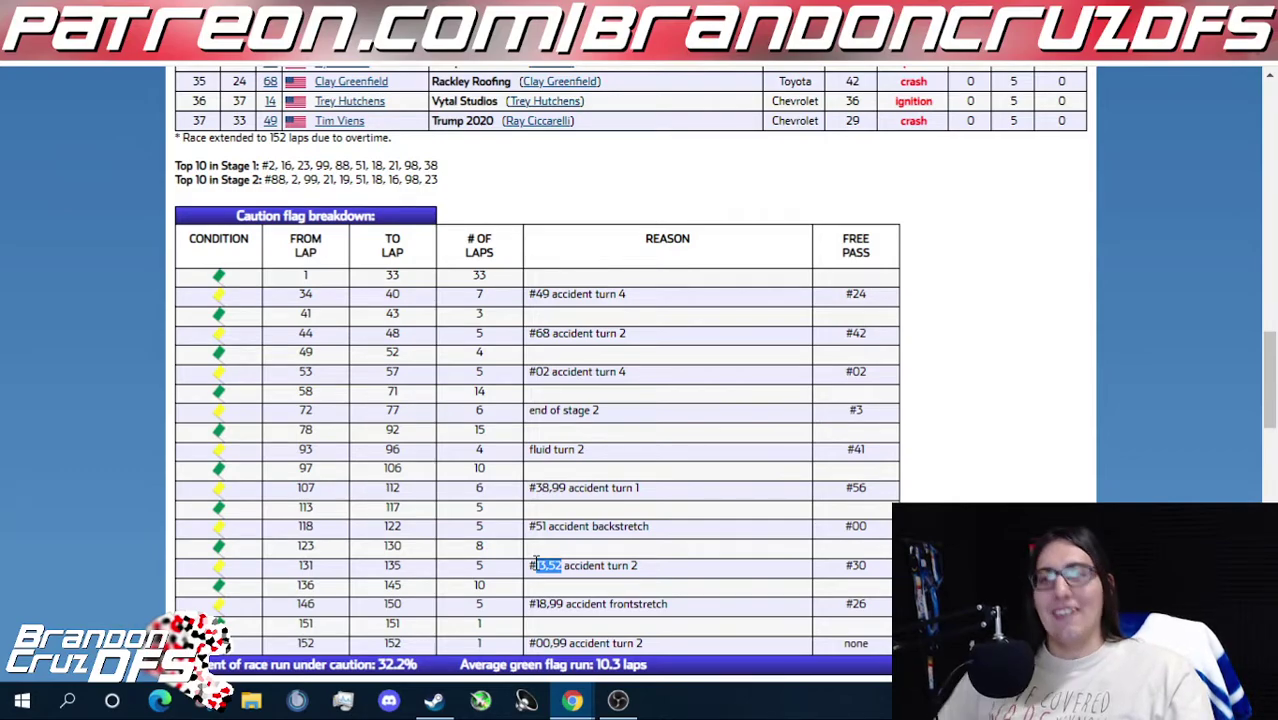
drag(564, 604, 527, 605)
scroll(544, 637, down, 1)
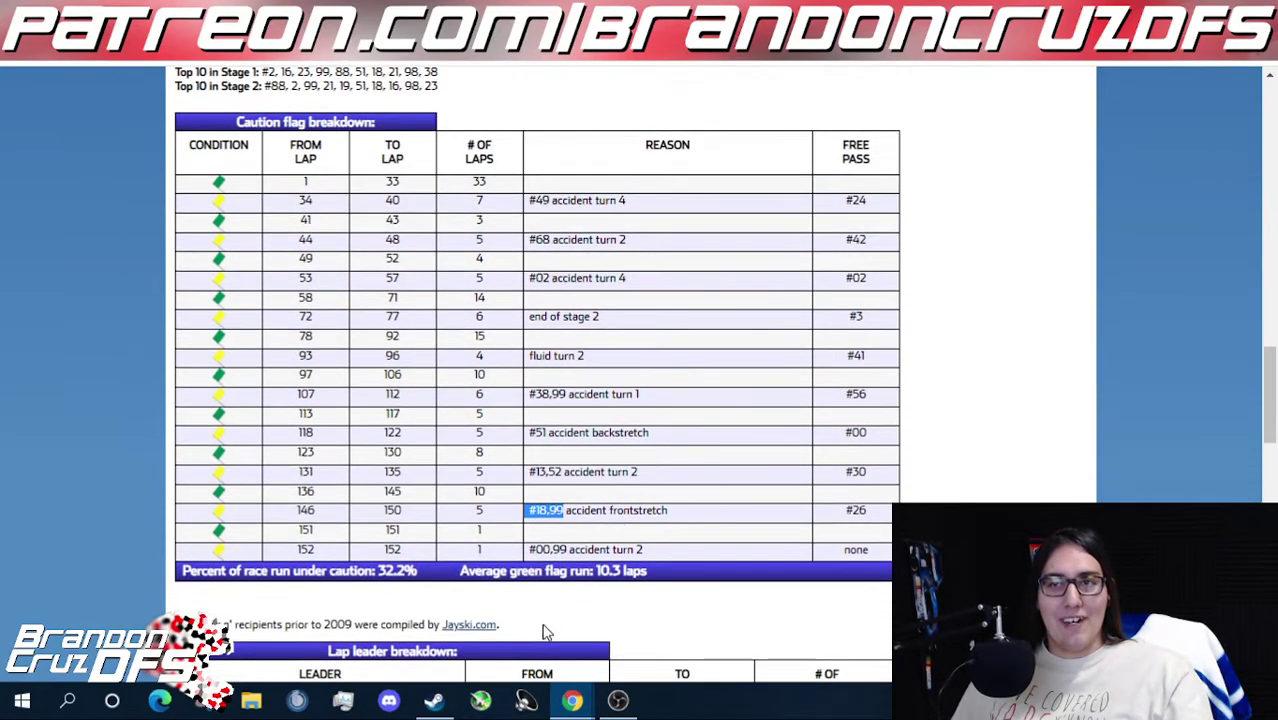
drag(566, 550, 528, 550)
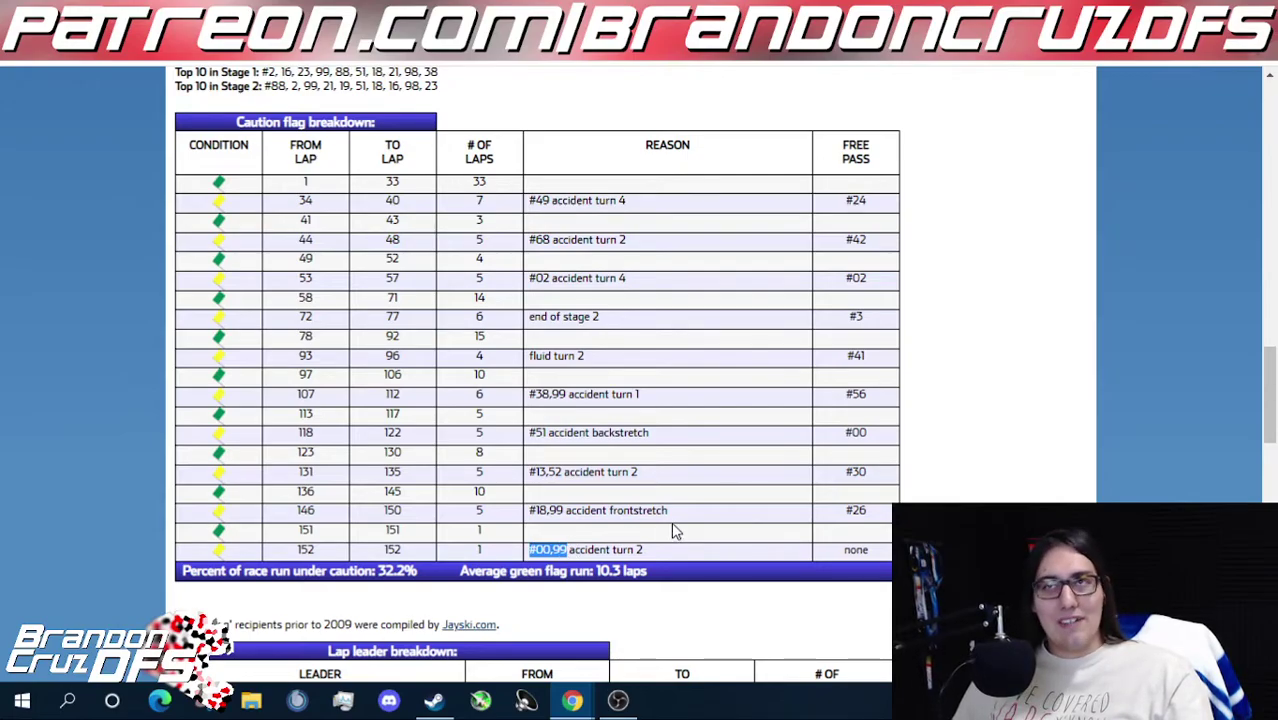
scroll(674, 532, up, 5)
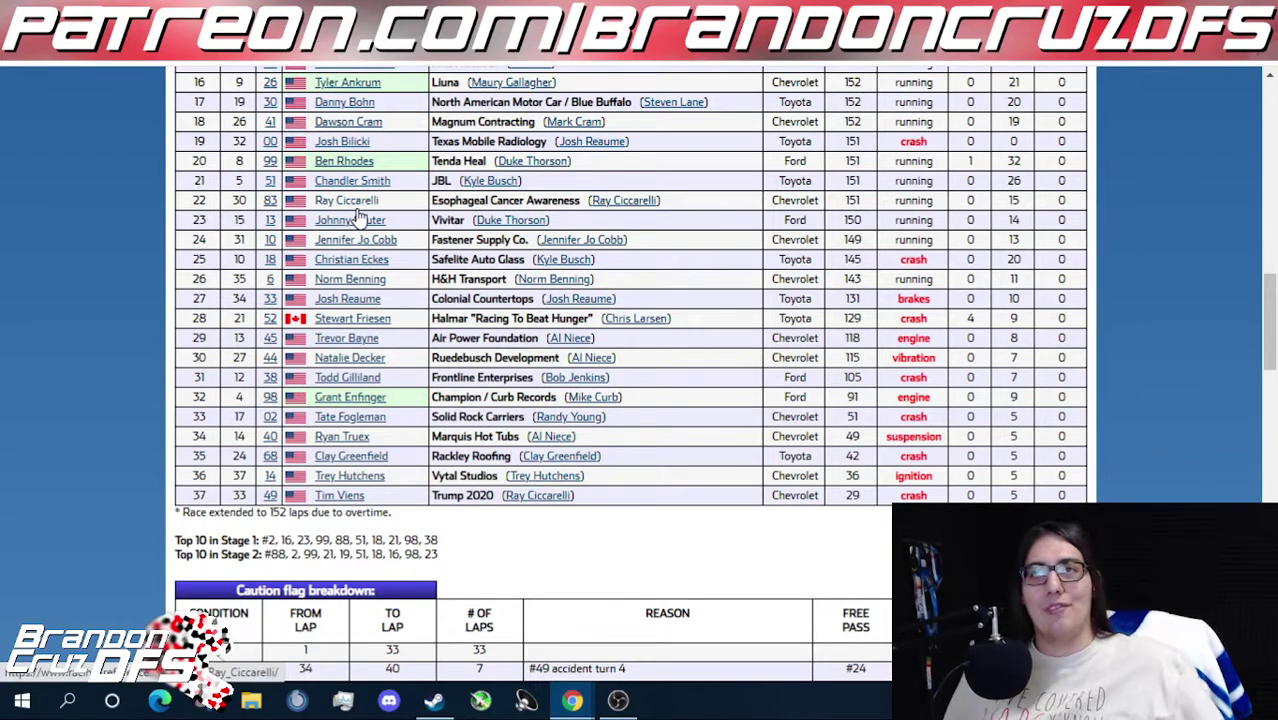
scroll(358, 218, up, 1)
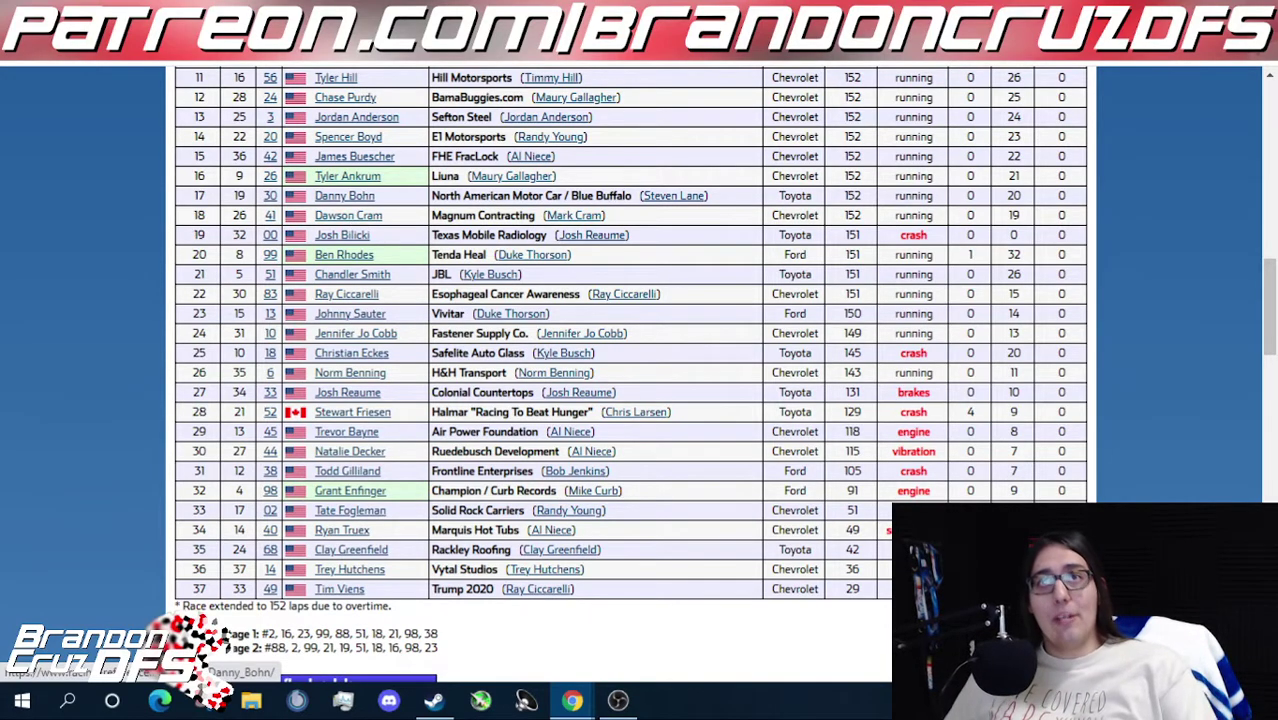
- Switch to the Trucks at Texas spreadsheet and go down the salary column from grid position 7
key(ctrl+Tab)
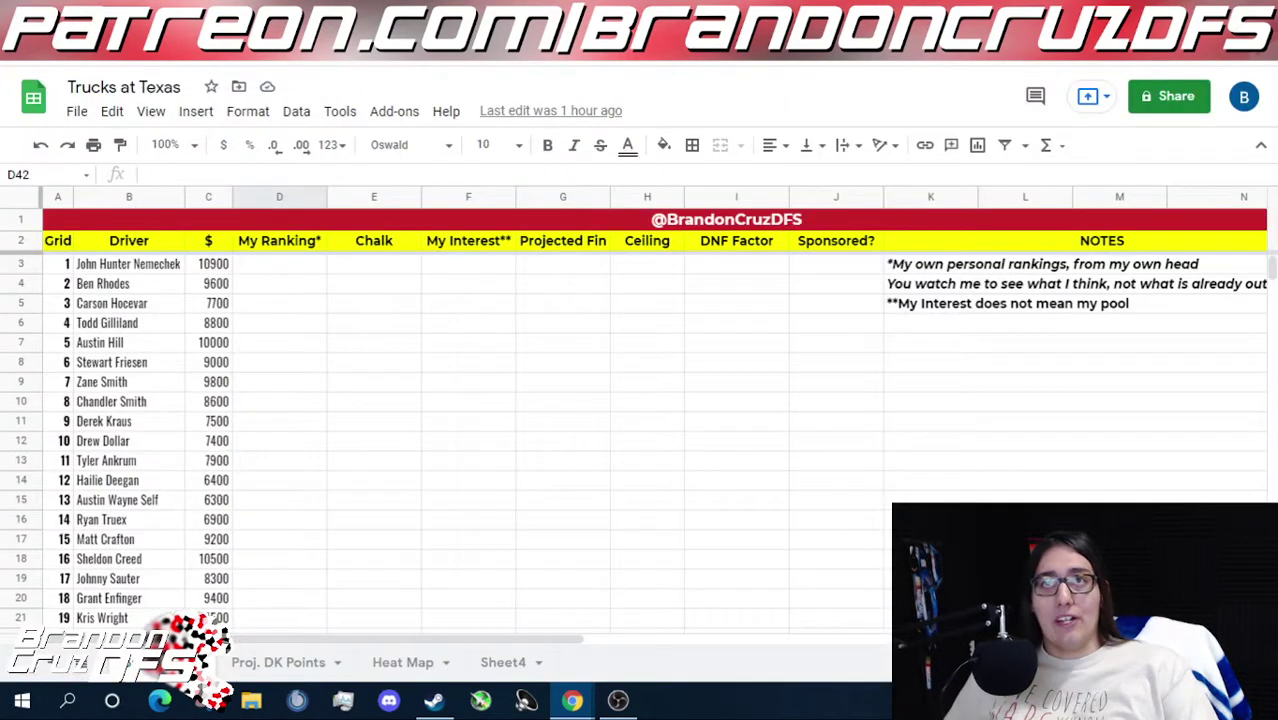
click(325, 384)
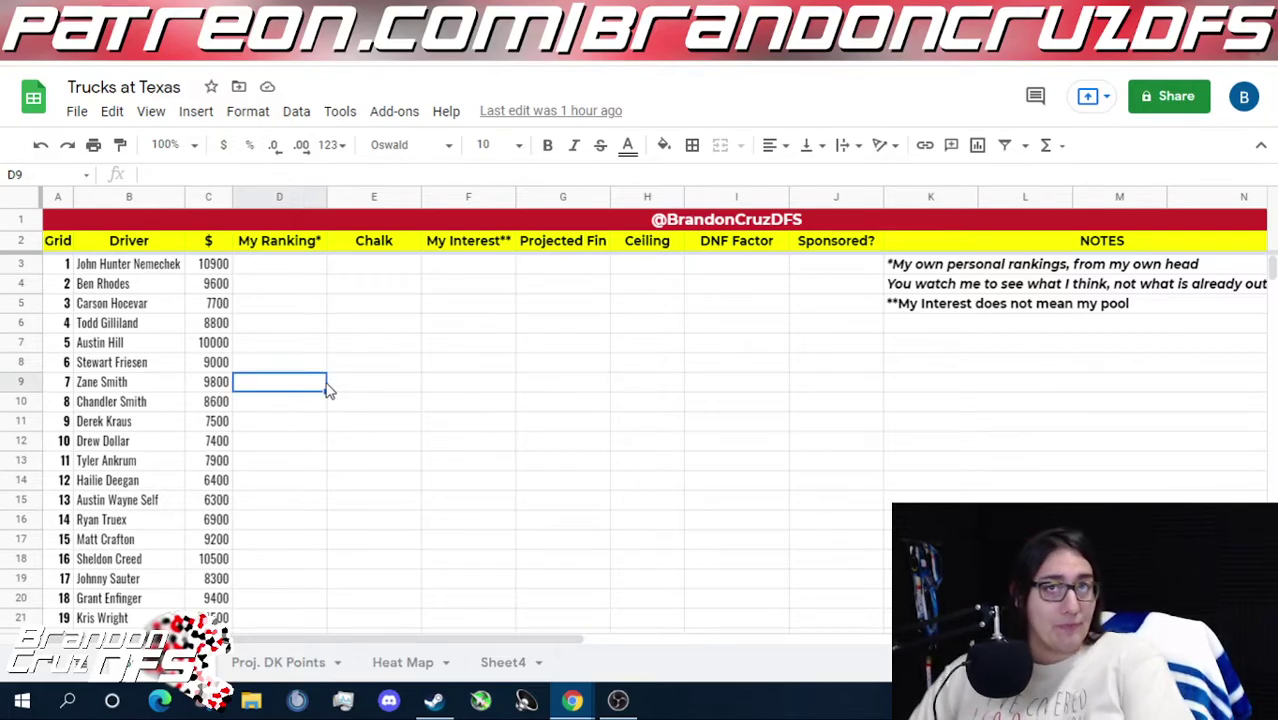
key(Left)
key(Down)
key(Down)
key(Down)
key(Down)
key(Down)
key(Down)
key(Down)
key(Down)
key(Down)
key(Down)
key(Down)
key(Down)
key(Down)
key(Down)
key(Down)
key(Down)
key(Down)
key(Down)
key(Down)
key(Down)
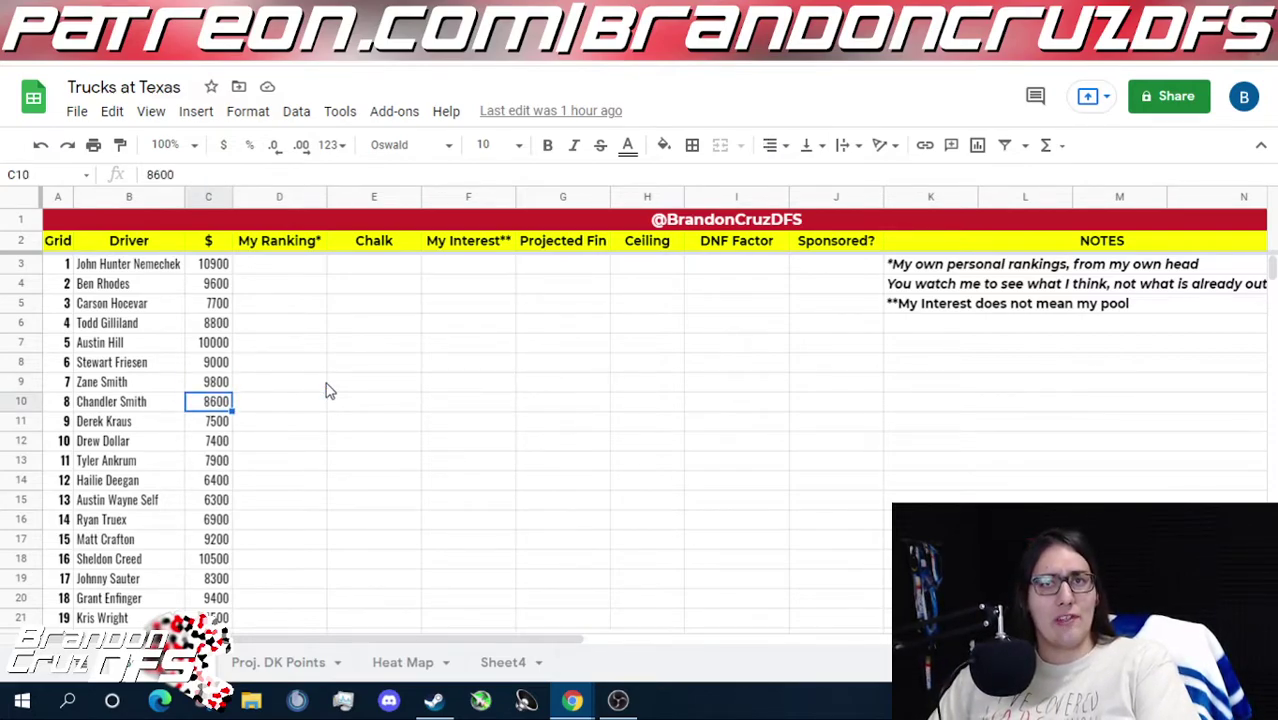
- Examine the drivers in grid positions 25 to 30 and select Brennan Poole's salary cell
key(Left)
key(Up)
key(Up)
key(Up)
key(Up)
key(Up)
key(Up)
key(Up)
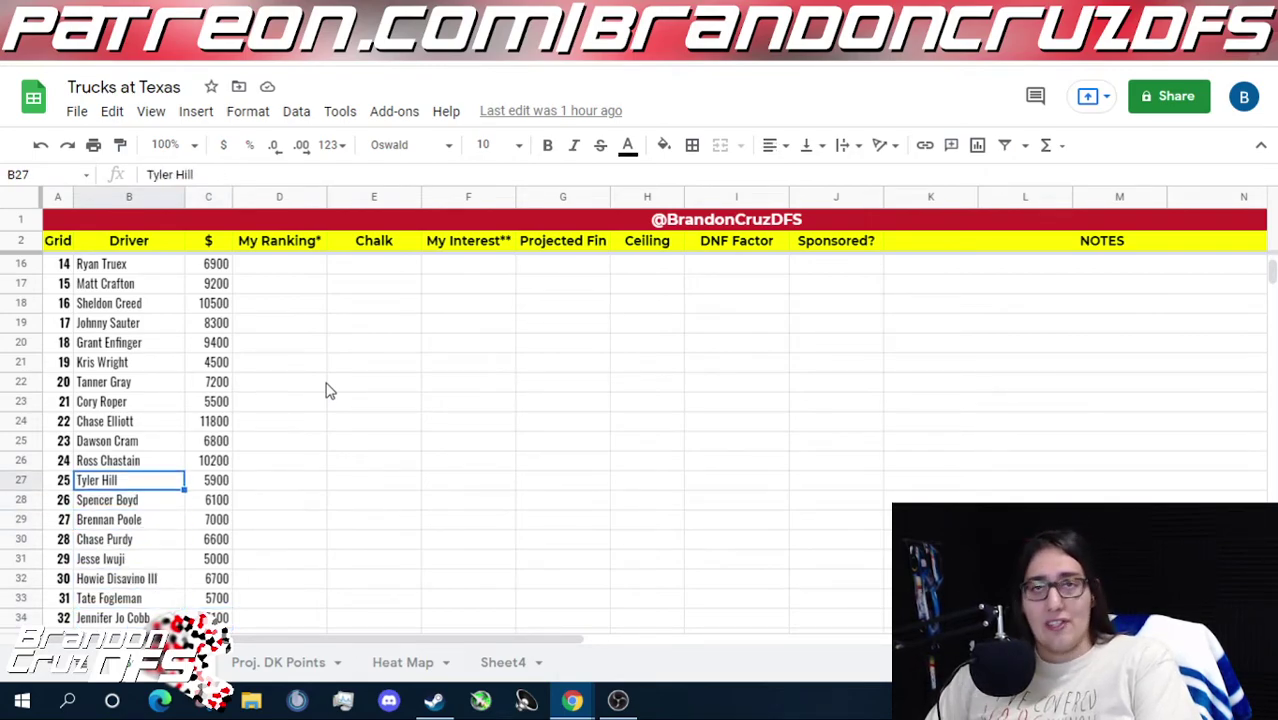
key(Down)
key(Down)
key(Down)
key(Down)
key(Down)
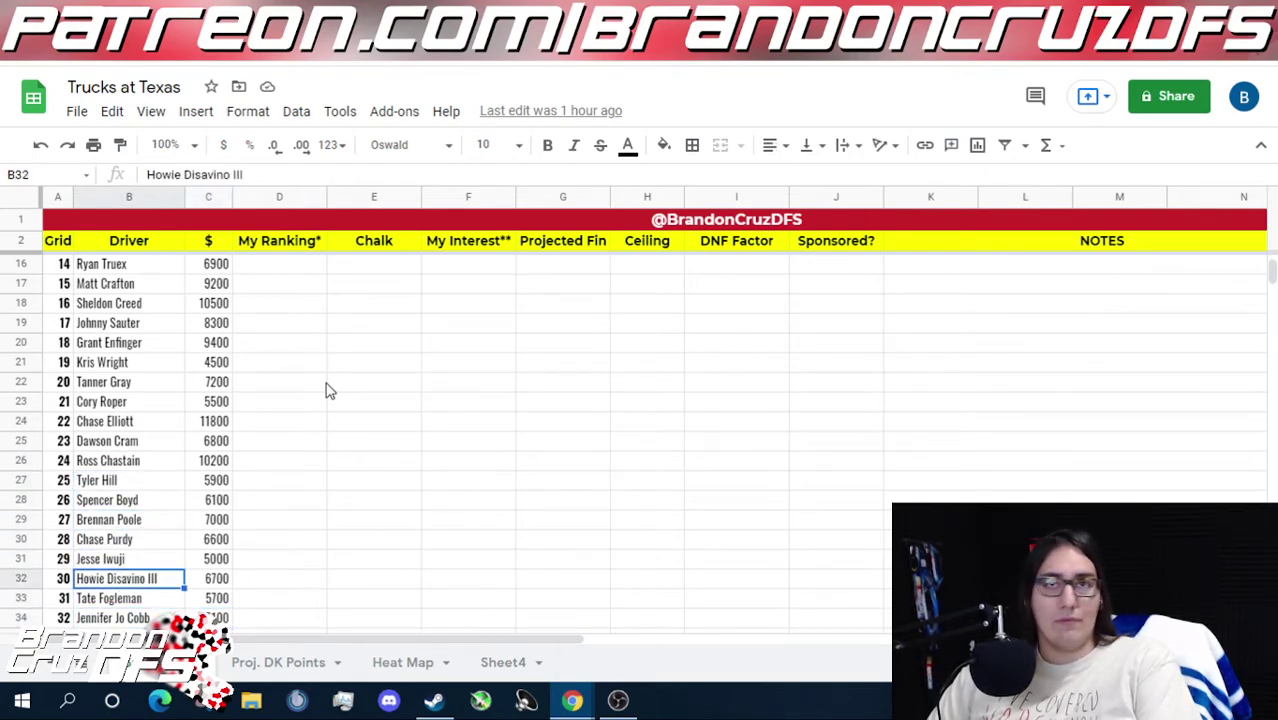
key(Up)
key(Up)
key(Up)
key(Right)
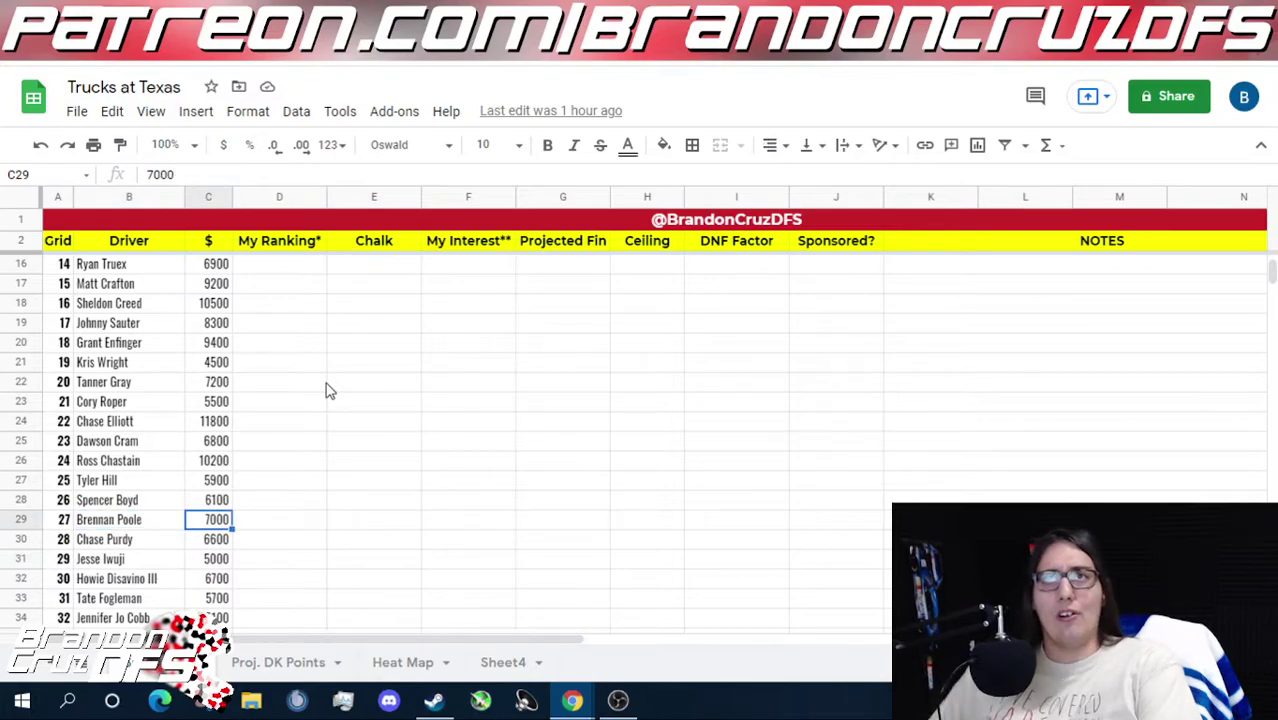
- Switch back to the race results pages and compare the caution flag breakdowns of the past races
key(ctrl+Tab)
scroll(519, 443, down, 4)
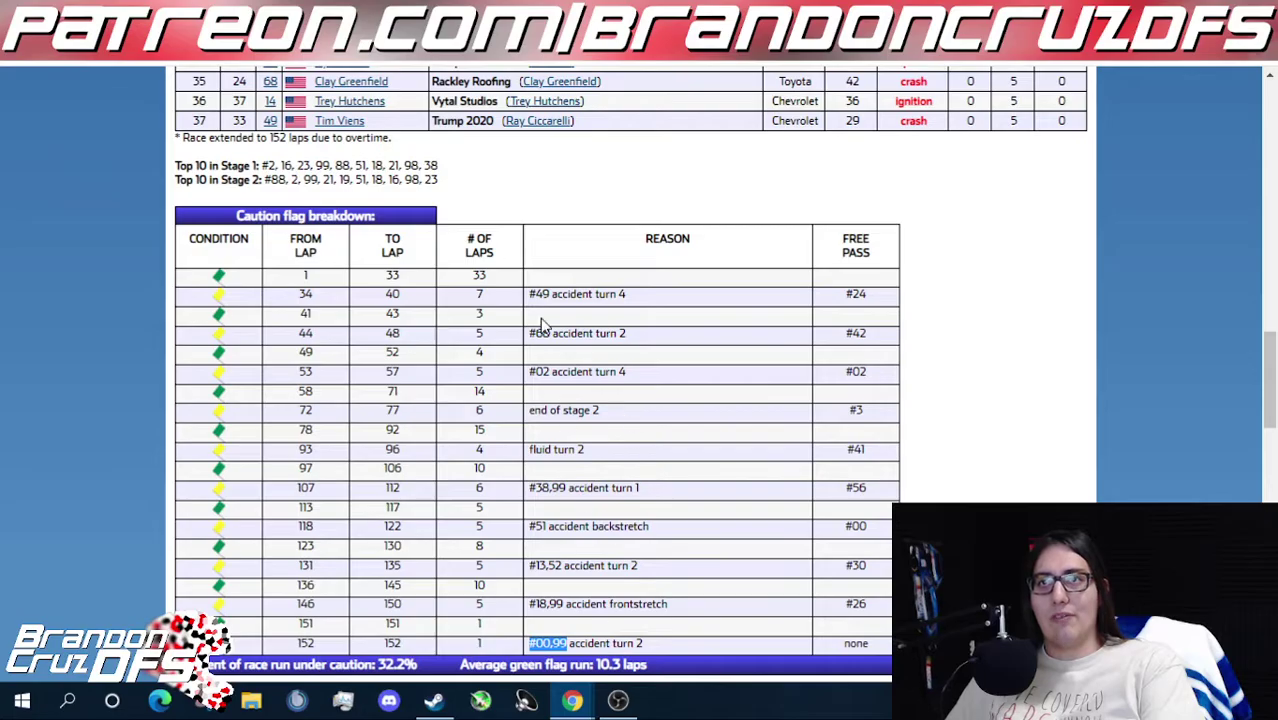
scroll(581, 303, up, 10)
scroll(581, 303, down, 15)
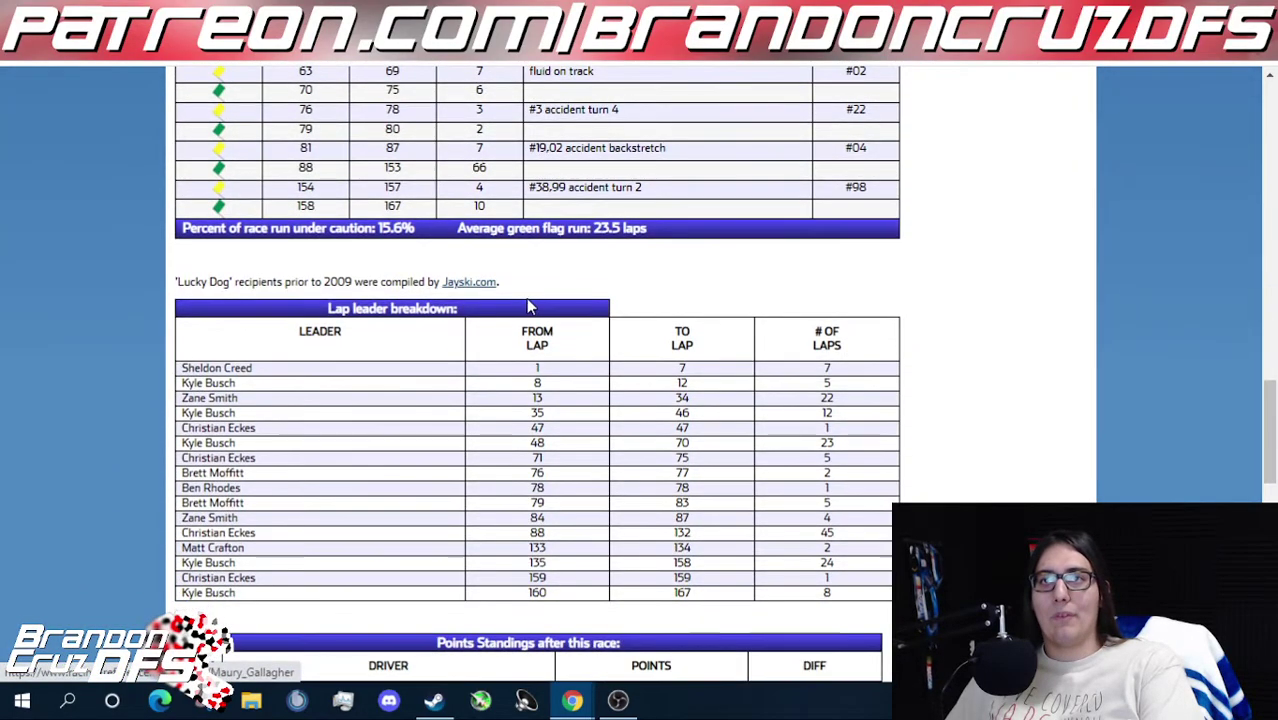
scroll(538, 287, up, 5)
scroll(538, 287, up, 3)
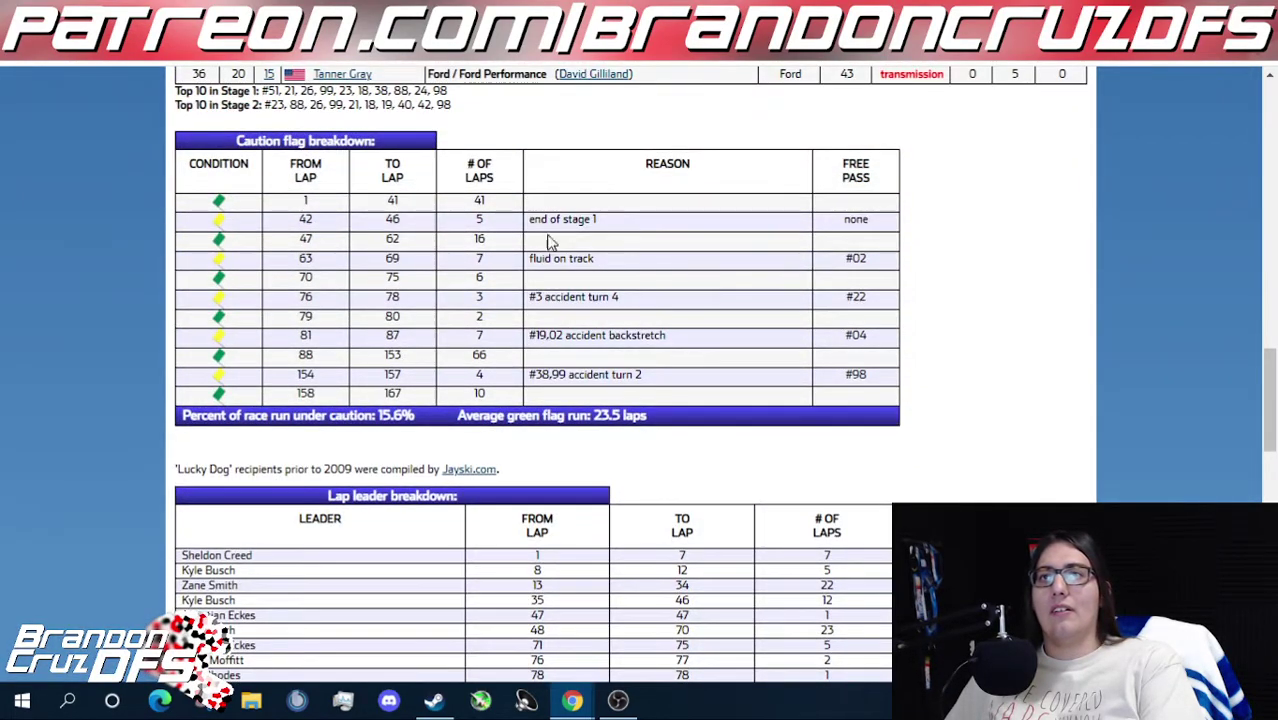
scroll(550, 280, up, 6)
scroll(540, 290, down, 8)
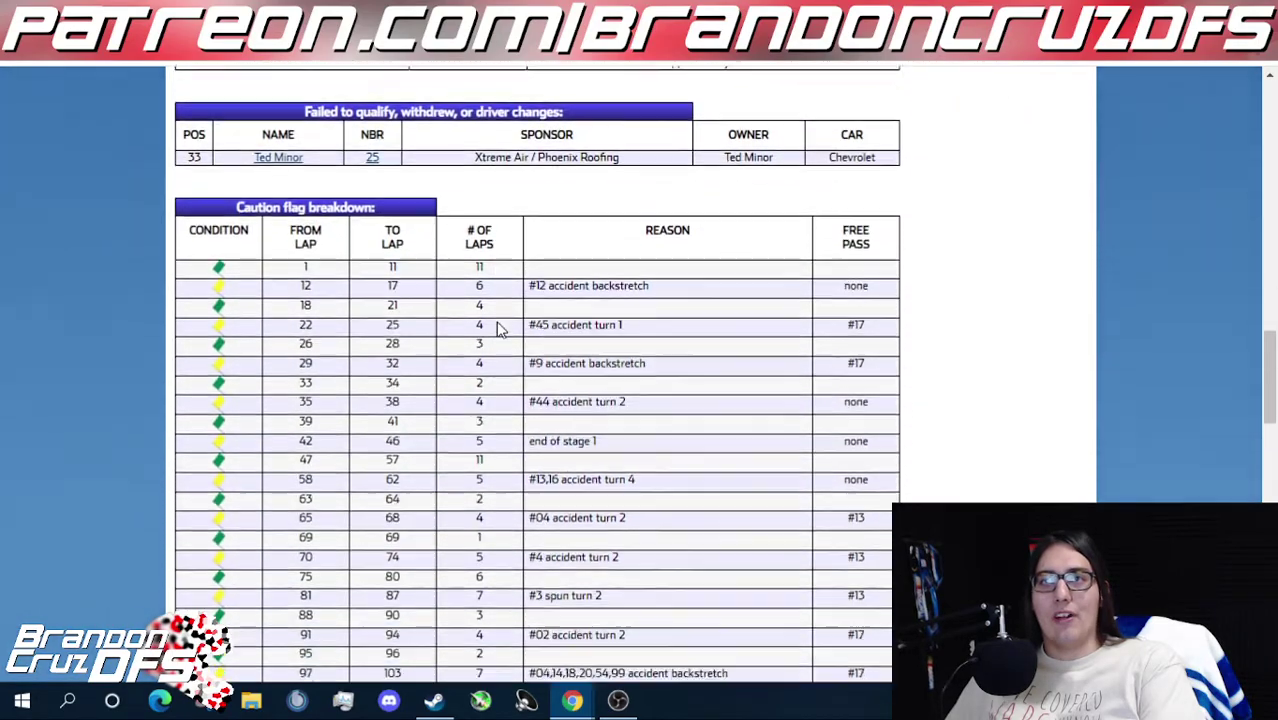
scroll(537, 552, down, 1)
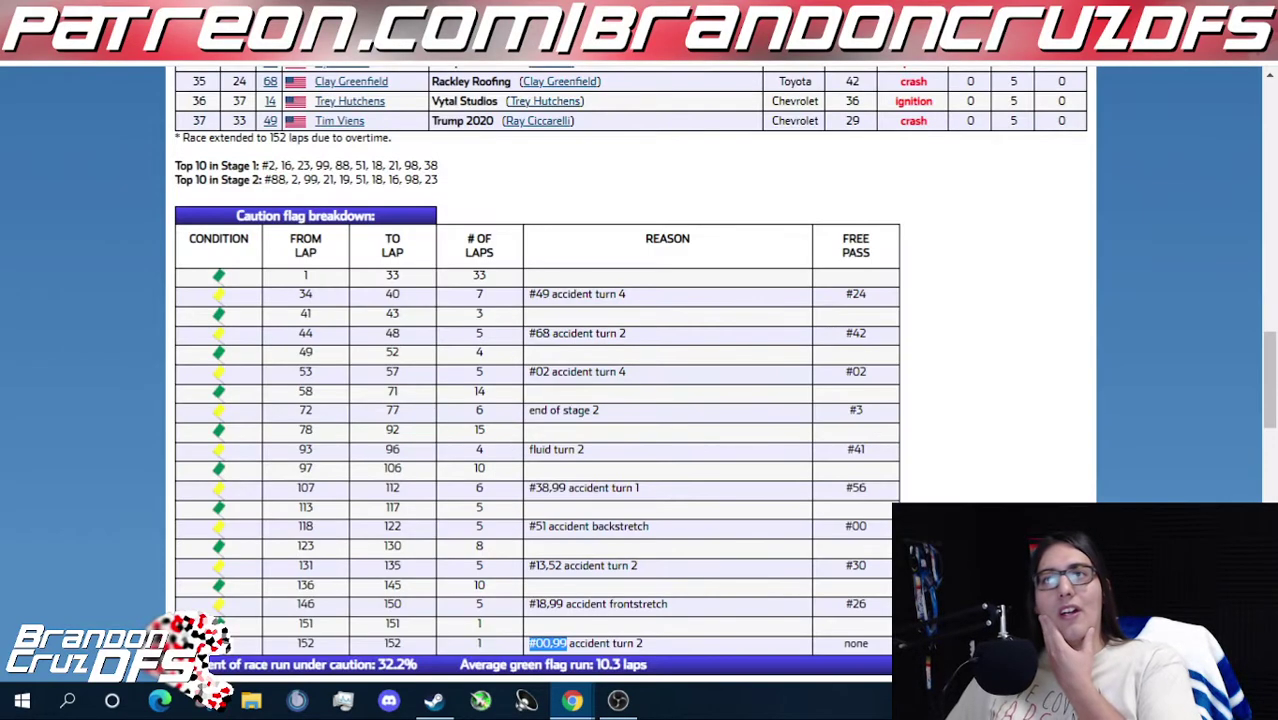
scroll(600, 325, up, 4)
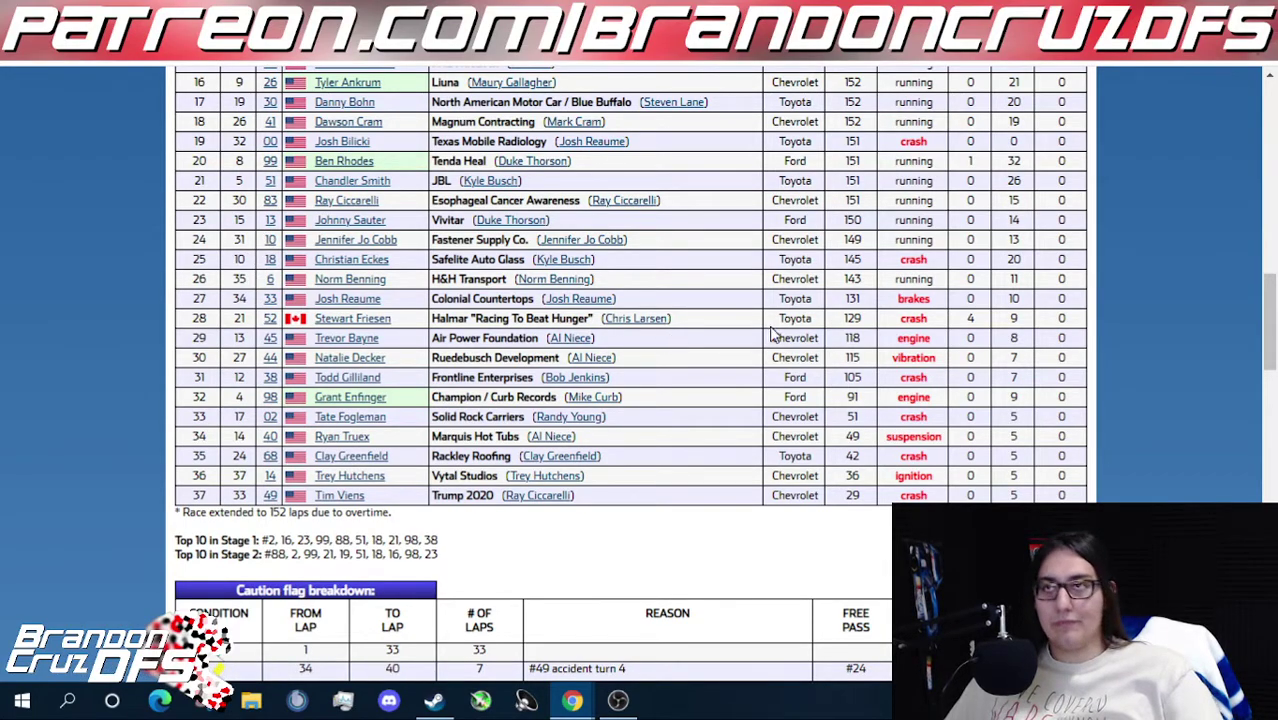
- Search the race results pages for "pool" and compare the entry with the 152-lap race's results
key(ctrl+f)
text(pool)
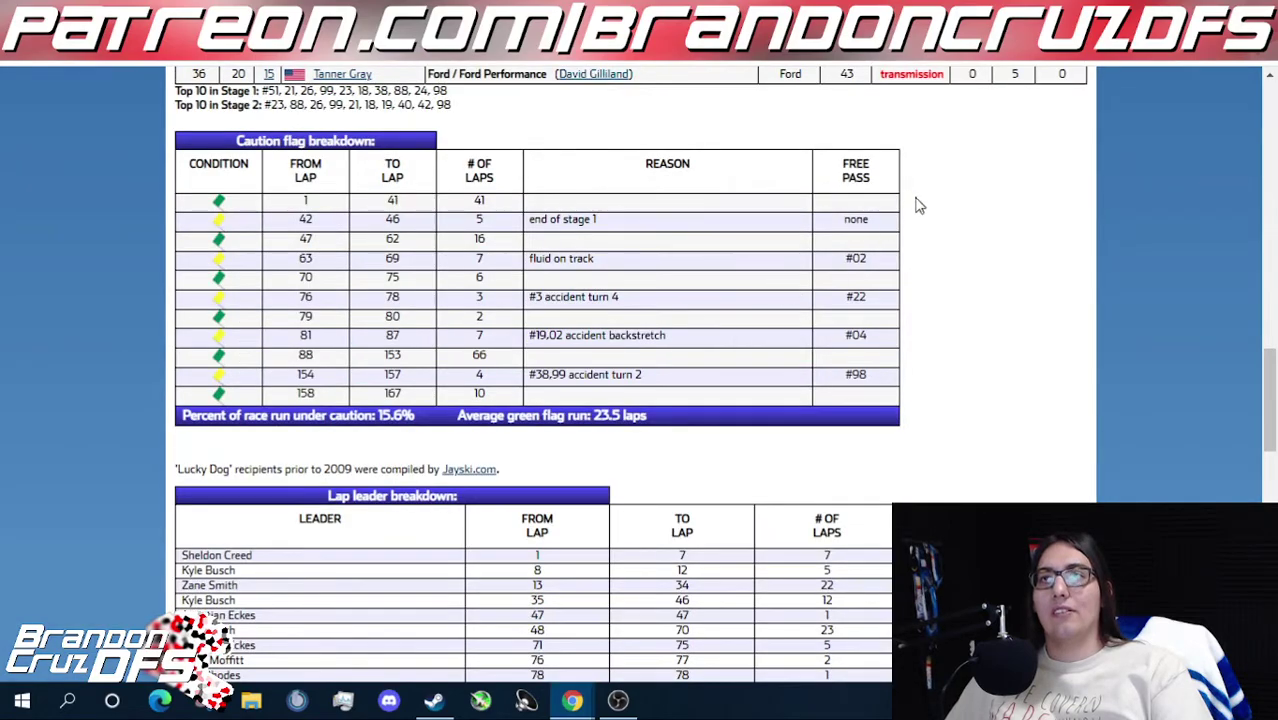
key(ctrl+f)
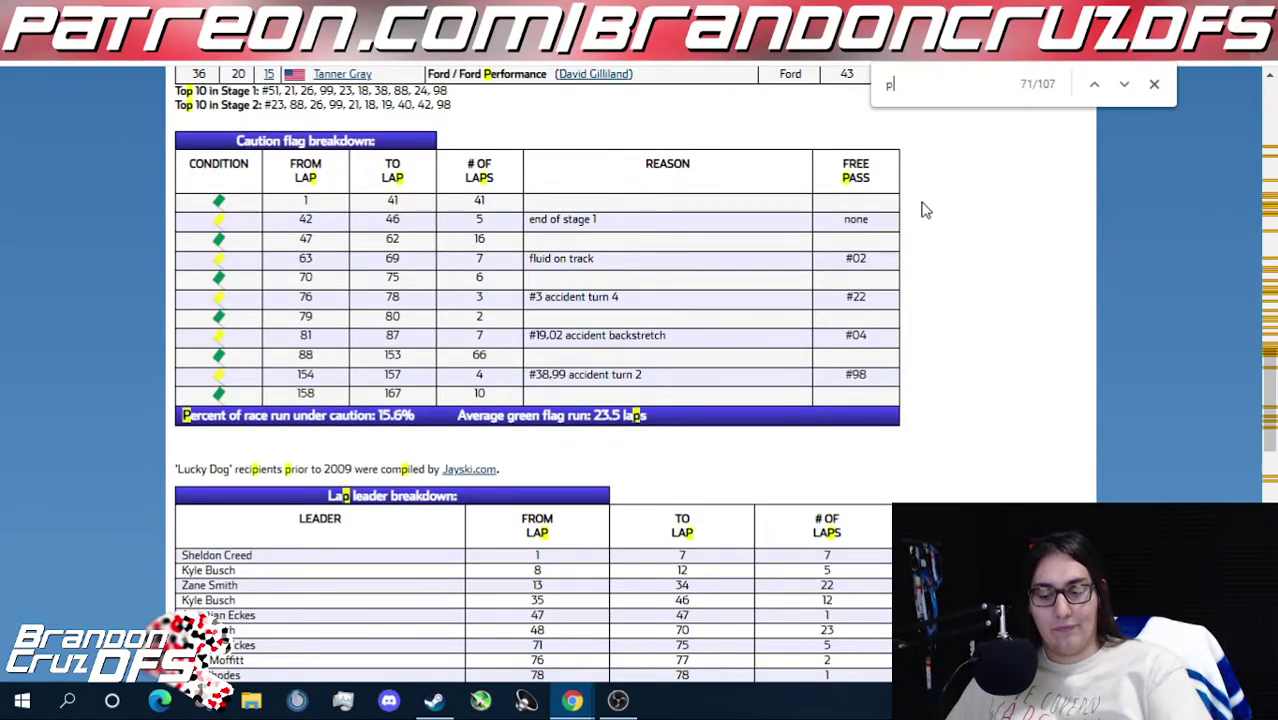
text(pool)
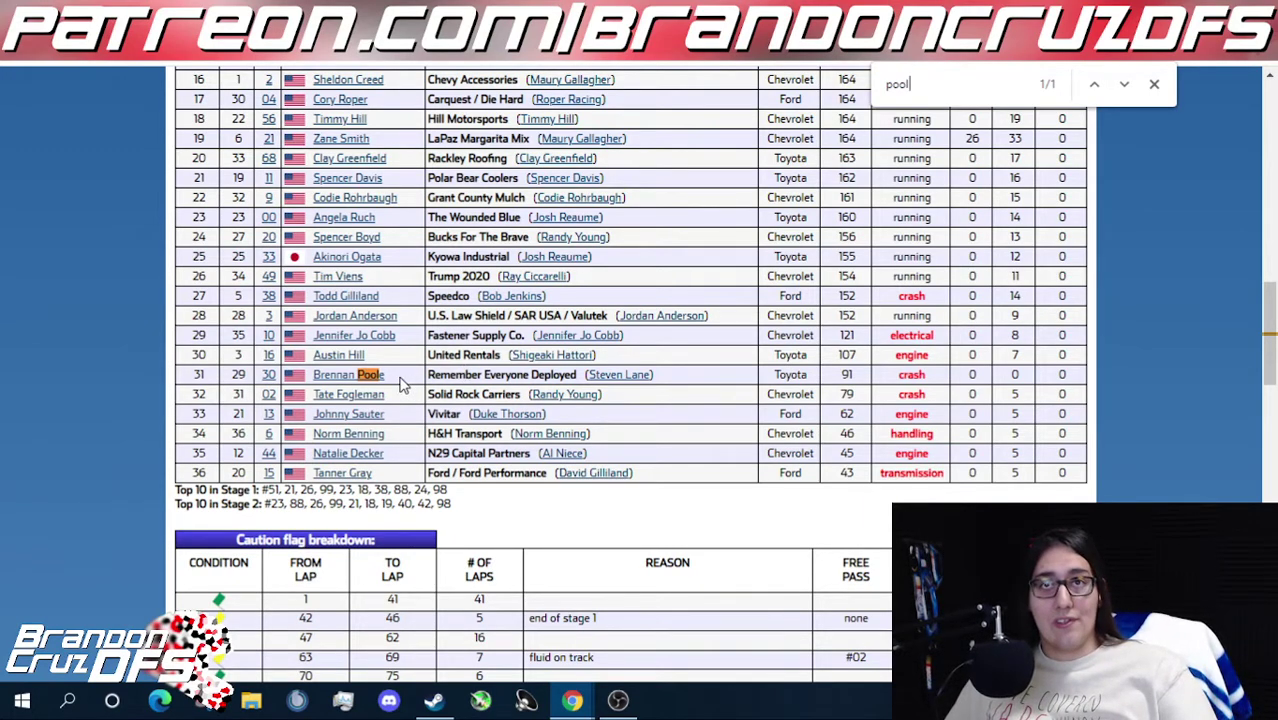
key(alt+Left)
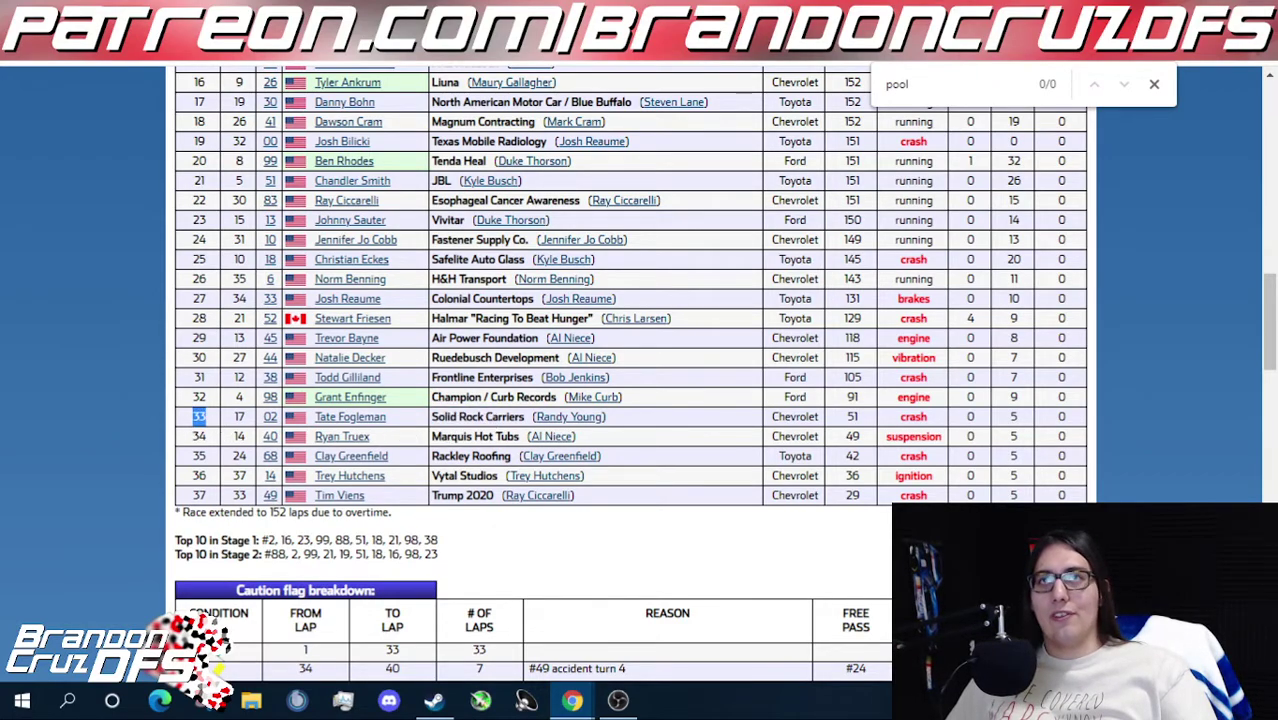
key(ctrl+Tab)
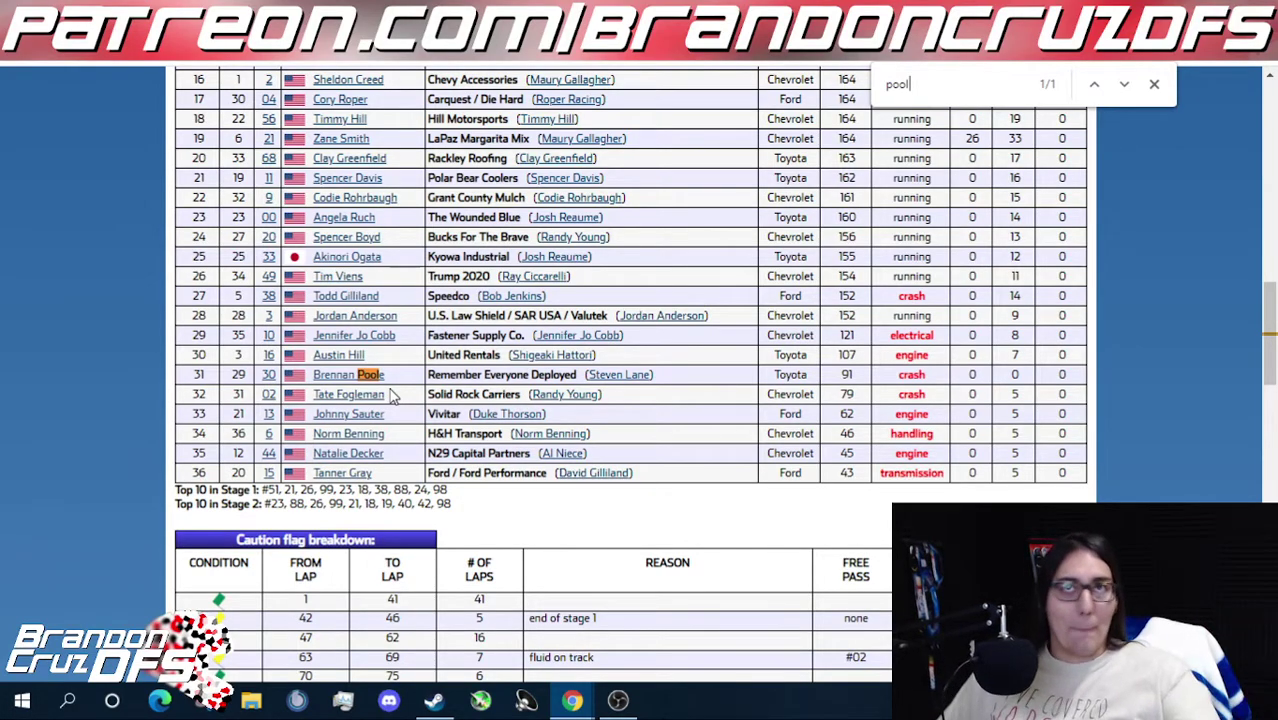
- Return to the Trucks at Texas spreadsheet, select the My Ranking cell for grid position 19 and bring the start of the driver list into view
key(ctrl+Tab)
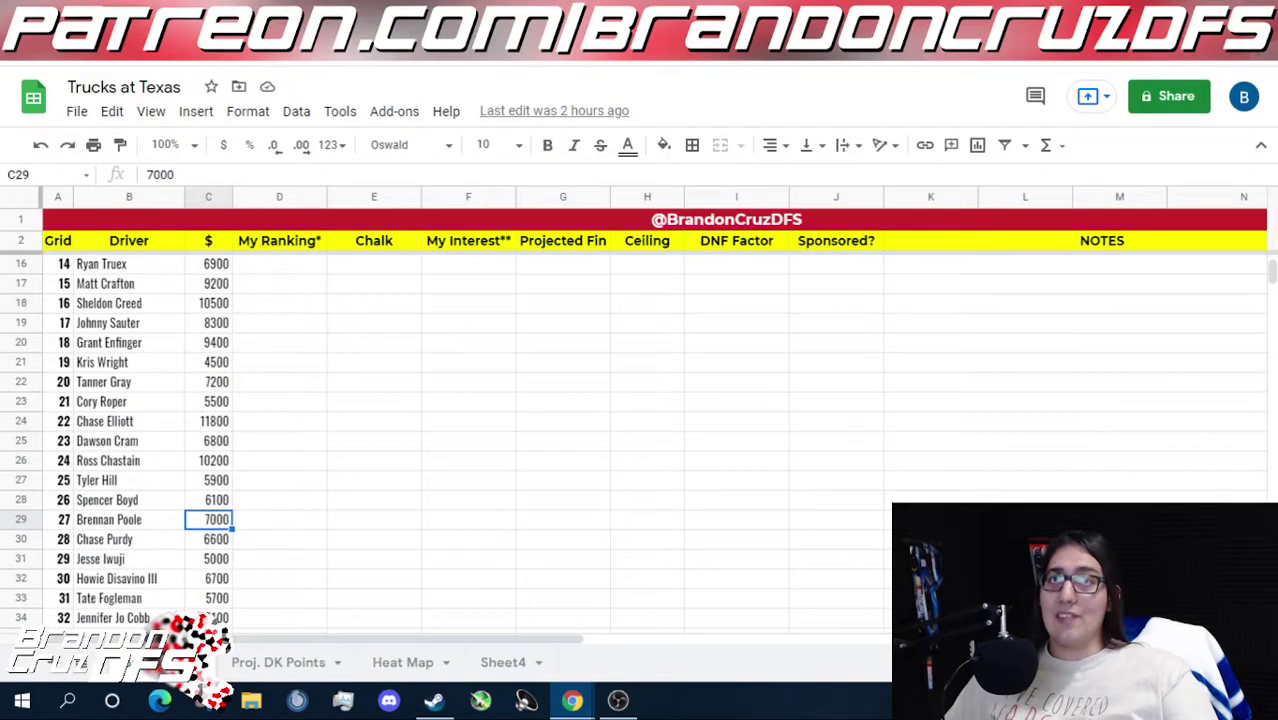
click(329, 344)
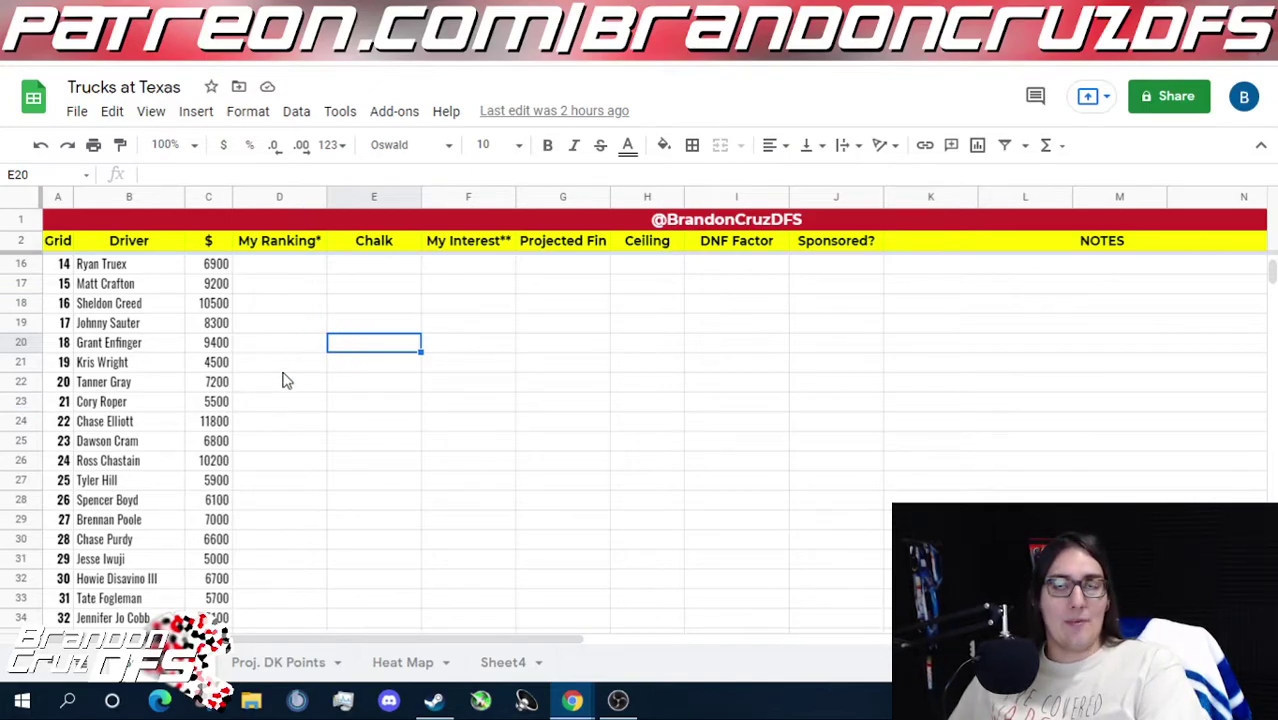
key(Left)
key(Down)
scroll(283, 380, up, 5)
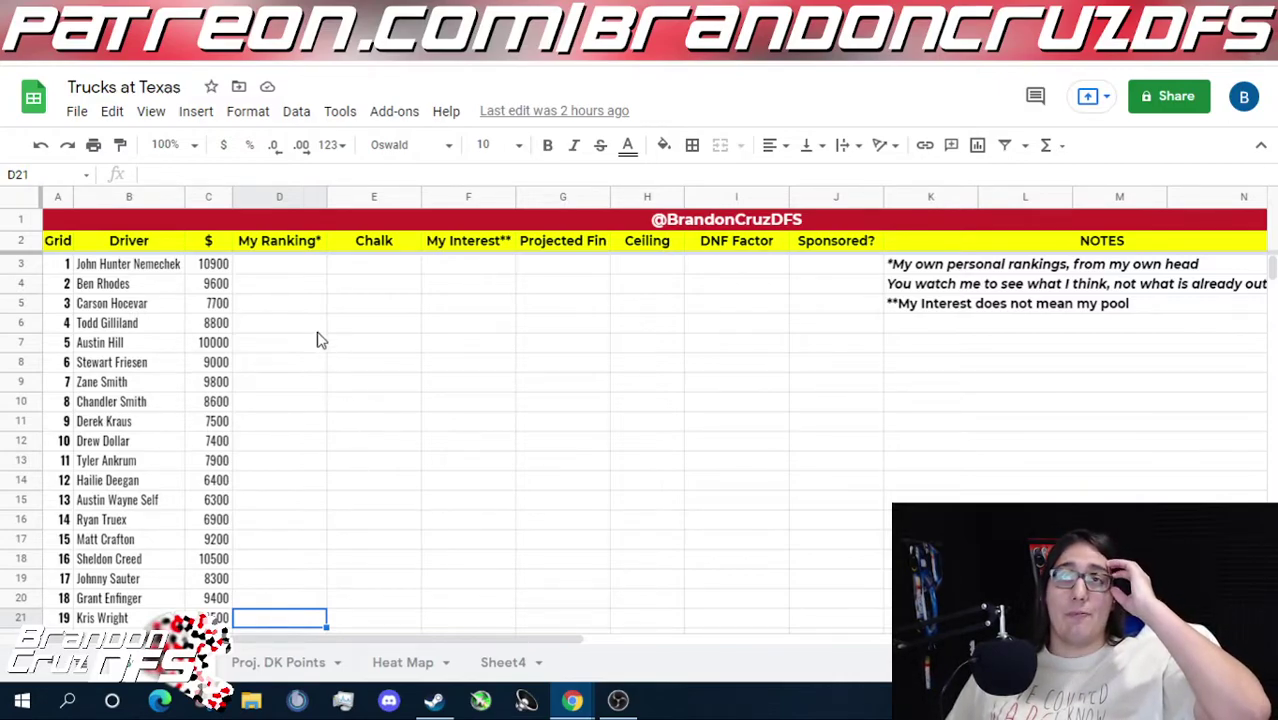
- Enter My Ranking grades of A for grid position 1 and B for grid position 2
click(297, 274)
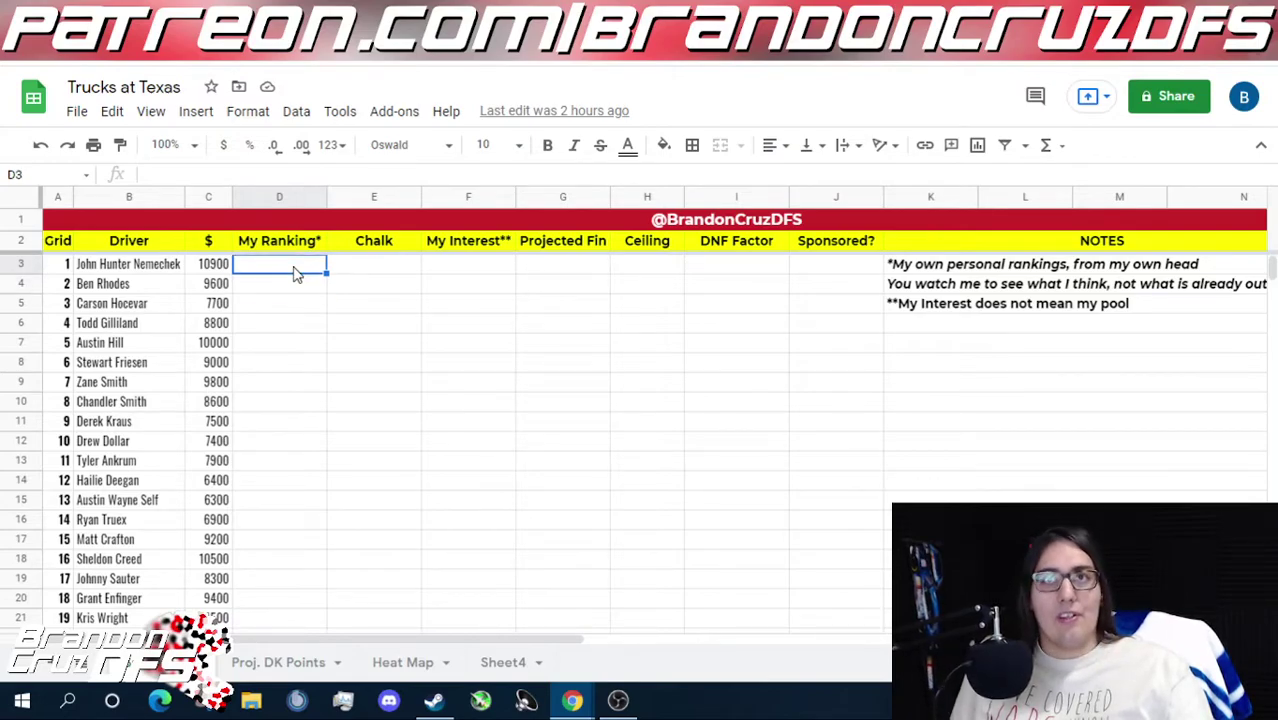
key(Down)
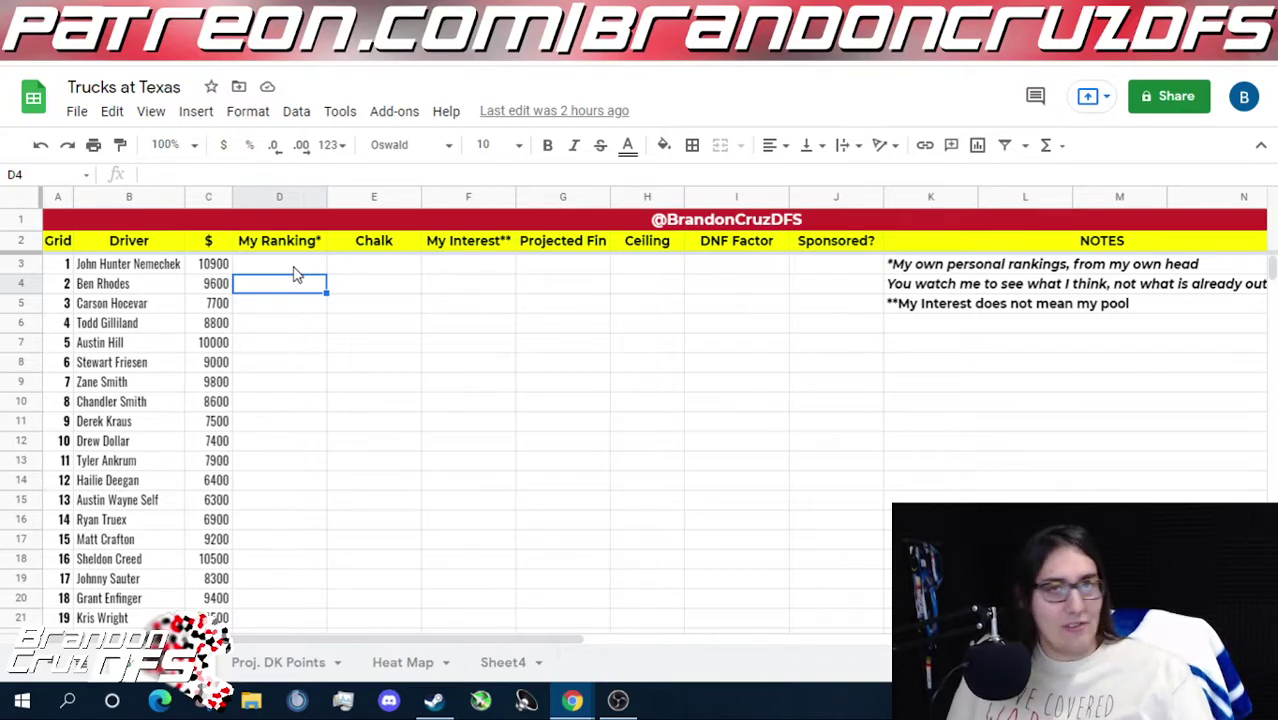
click(294, 270)
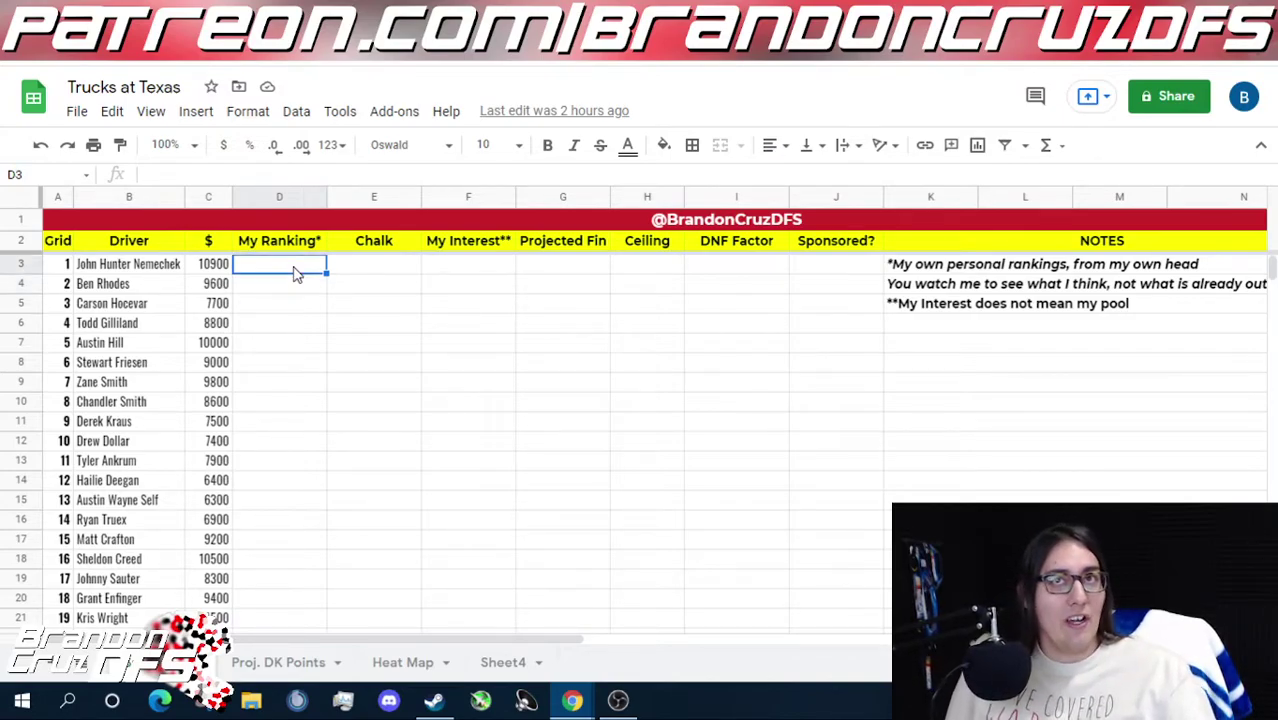
text(A)
key(Return)
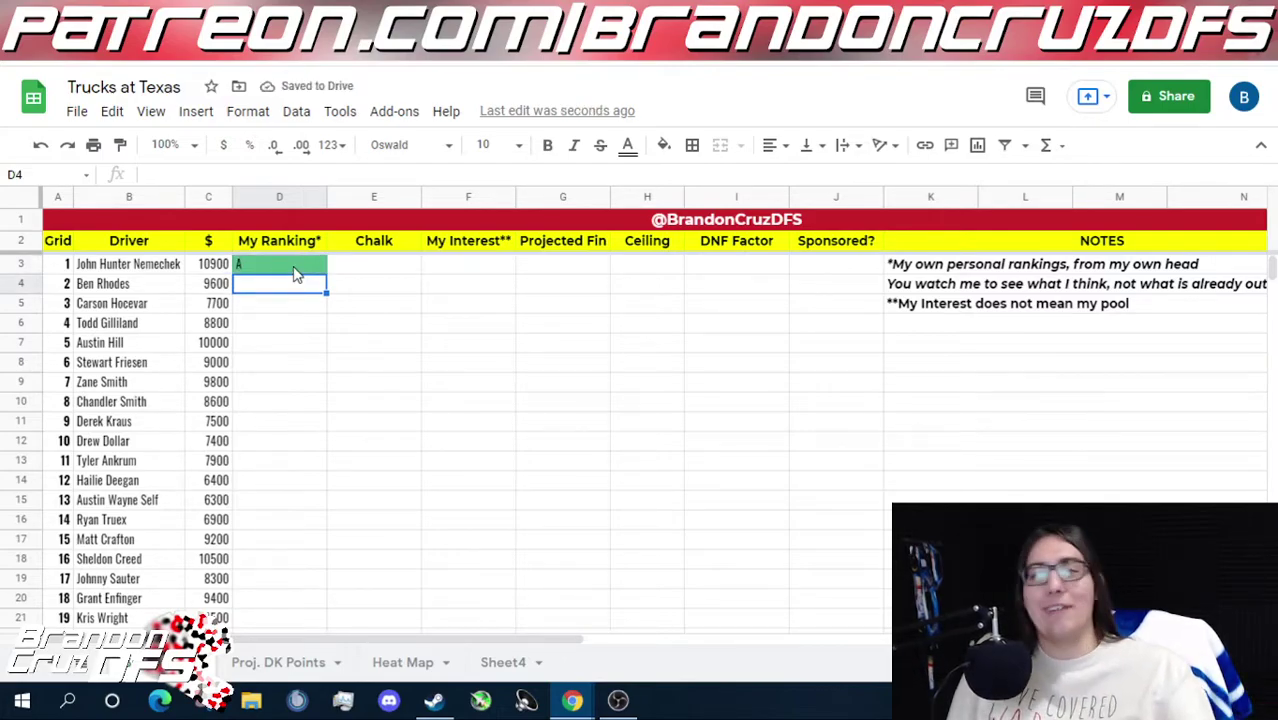
key(Down)
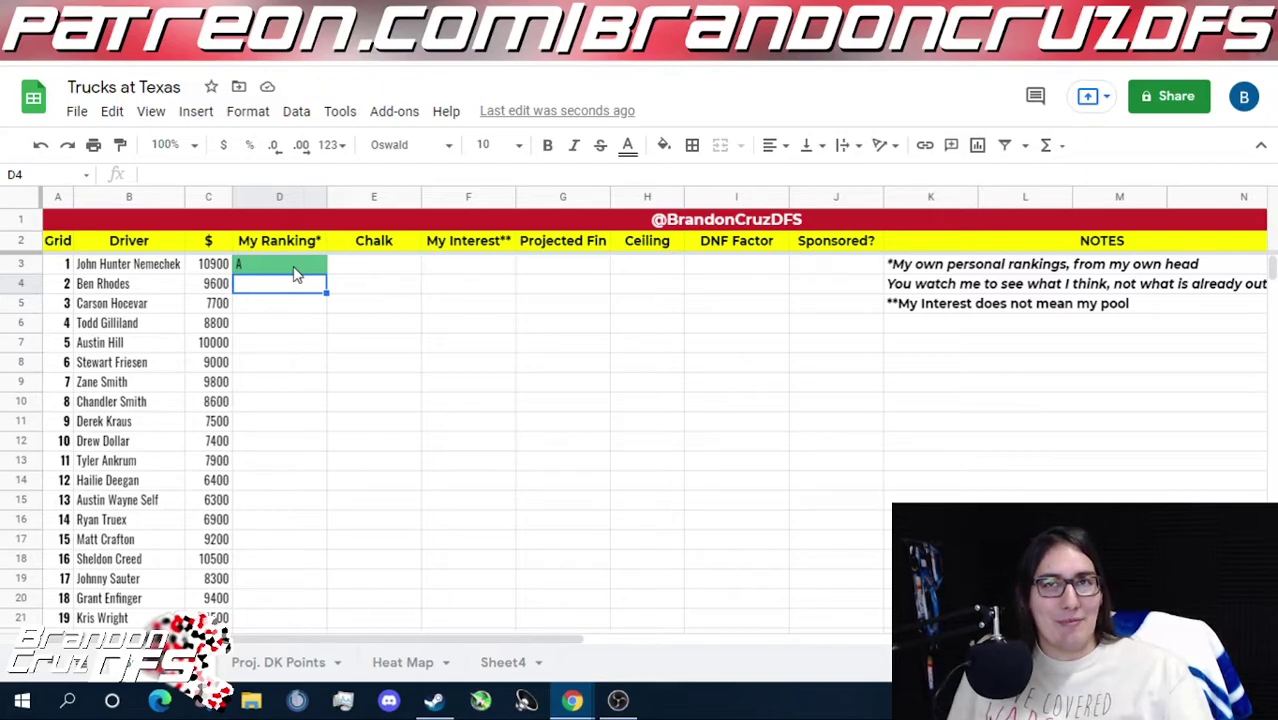
key(Up)
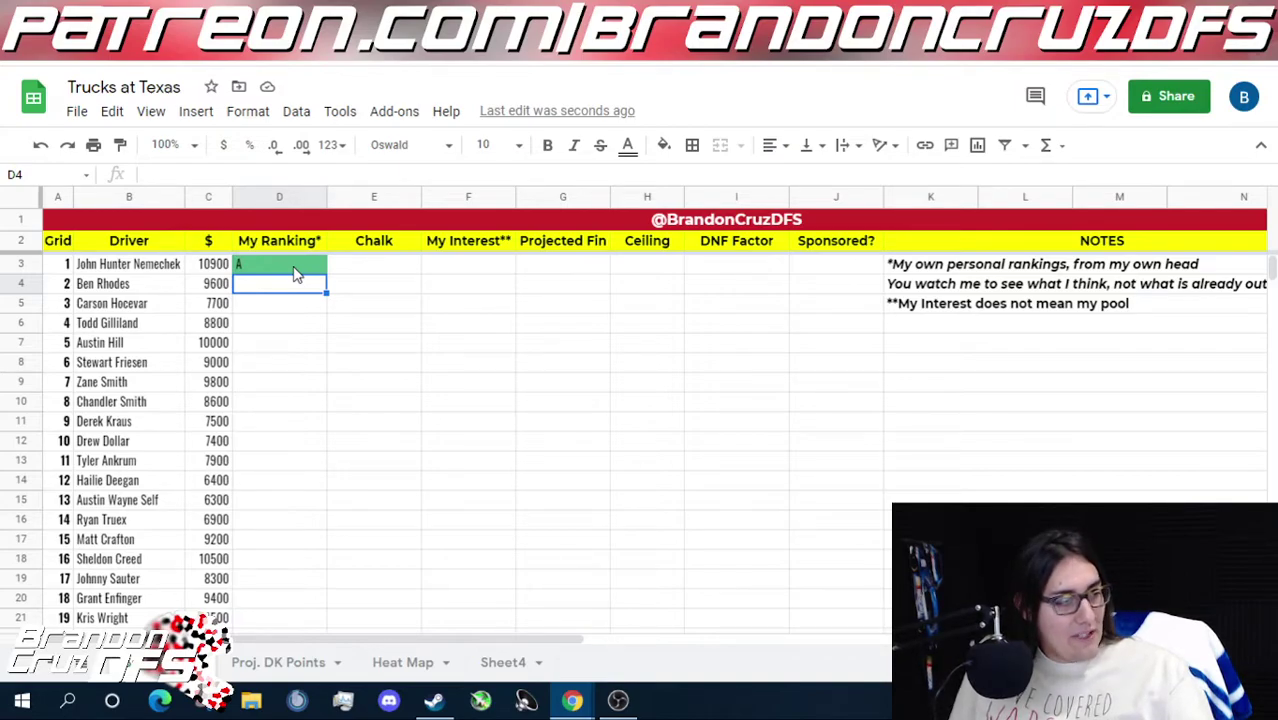
text(B)
key(Return)
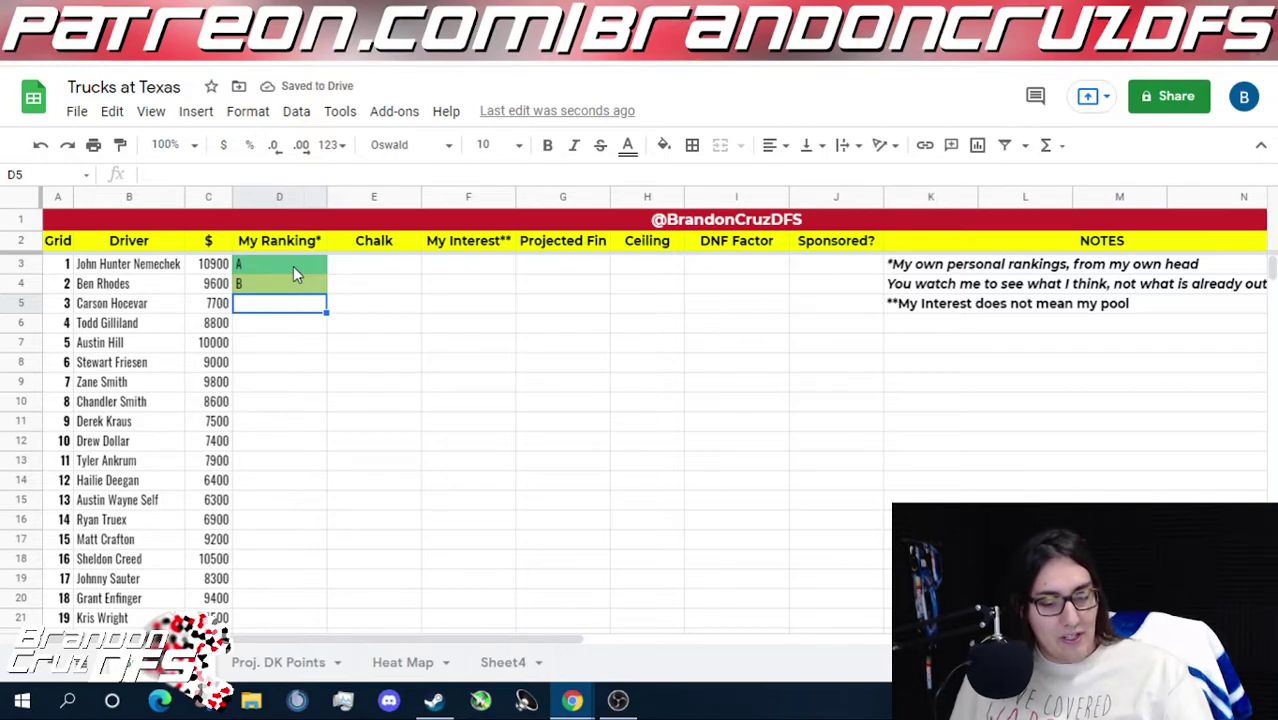
- Grade the drivers in grid positions 3 and 4 as F in the My Ranking column
text(F)
key(Return)
text(F)
key(Return)
key(Up)
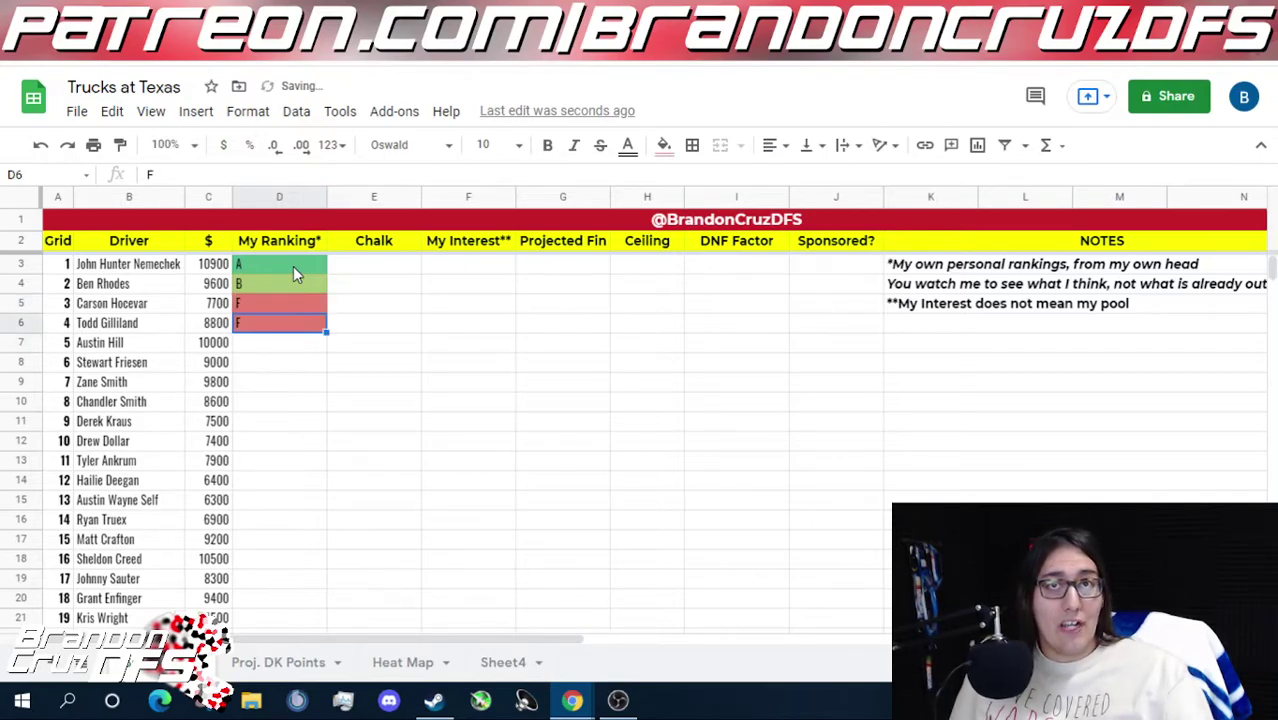
key(Up)
key(Left)
key(Left)
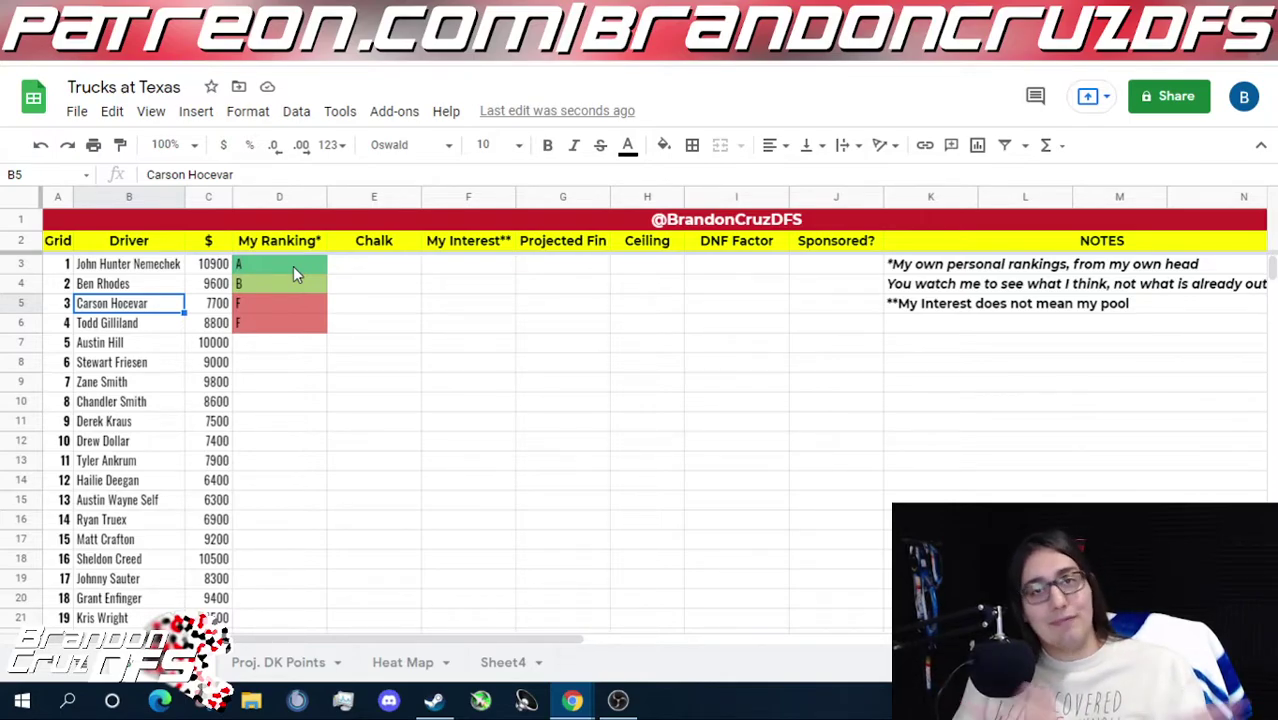
key(Right)
key(Right)
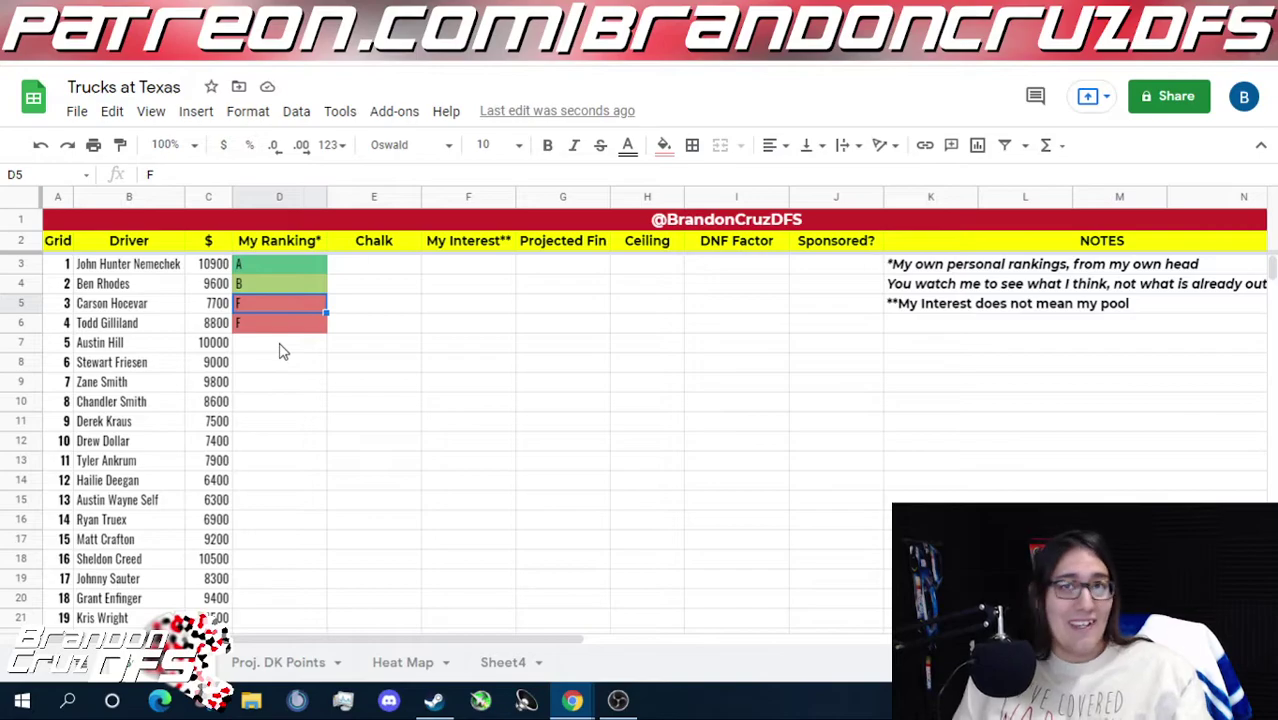
- Give the drivers in grid positions 5, 6 and 7 a My Ranking grade of D
key(Down)
key(Down)
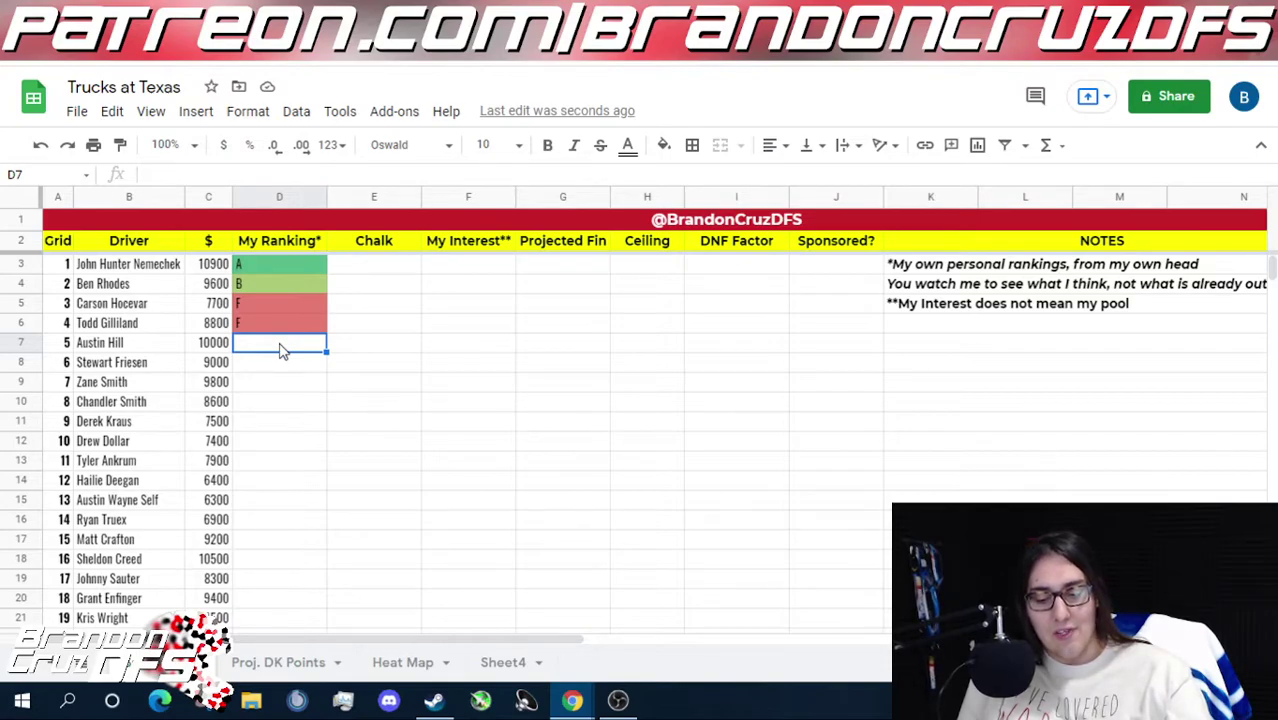
text(C)
key(Return)
key(Up)
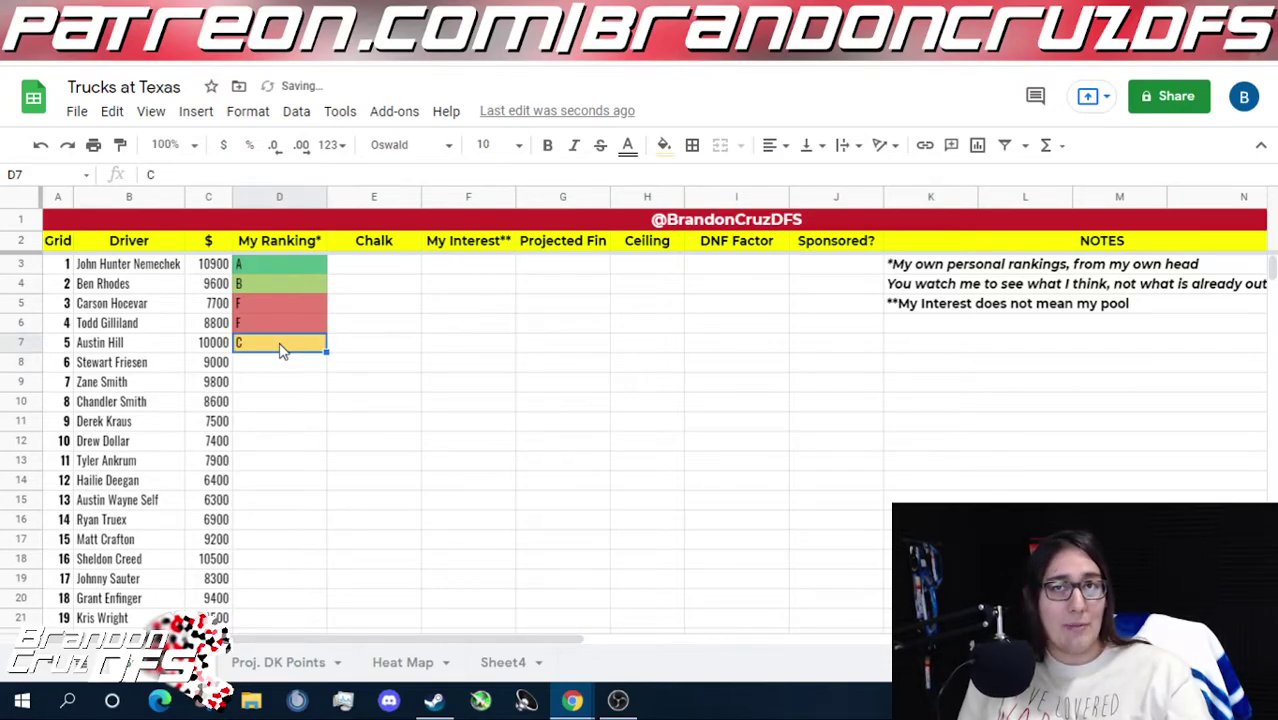
text(D)
key(Return)
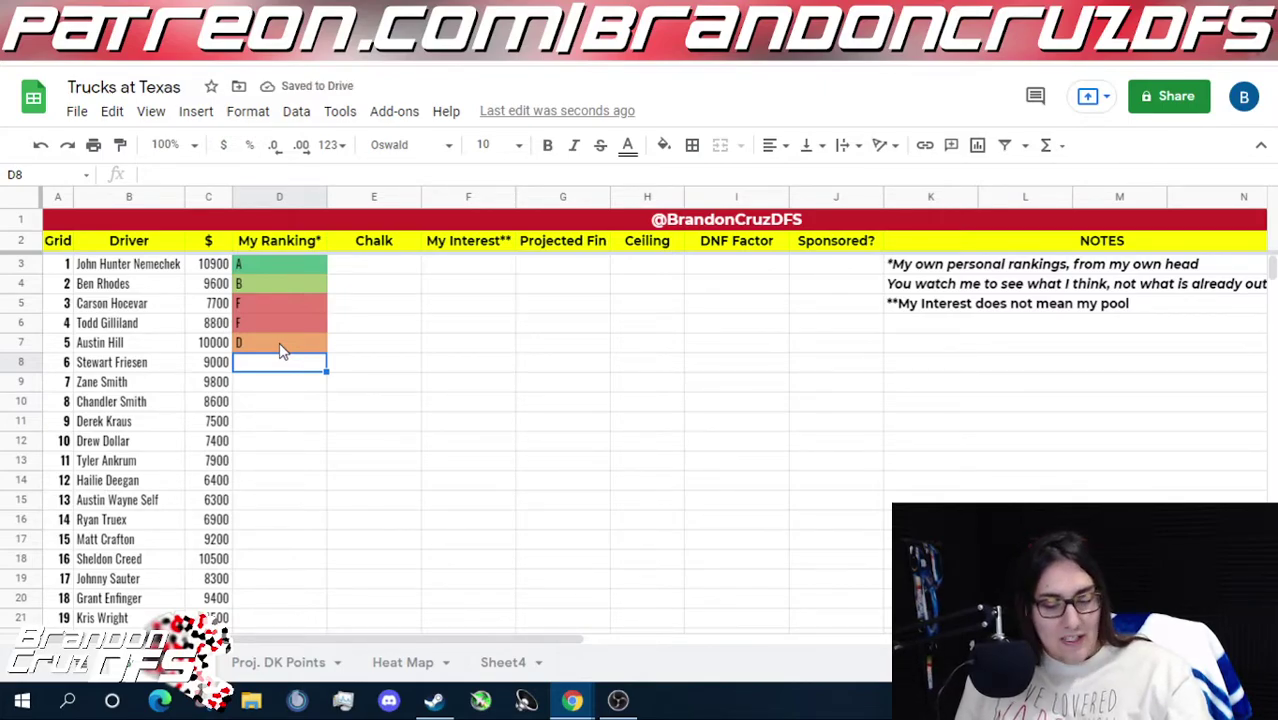
text(D)
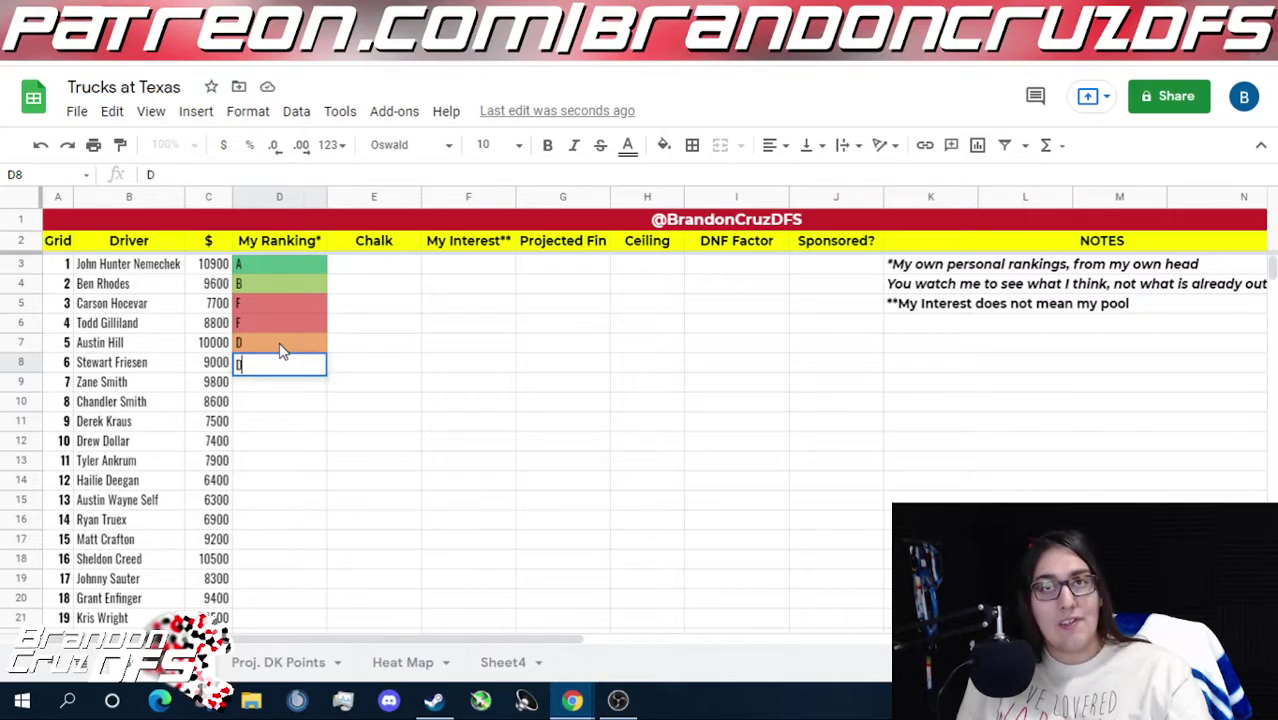
key(Return)
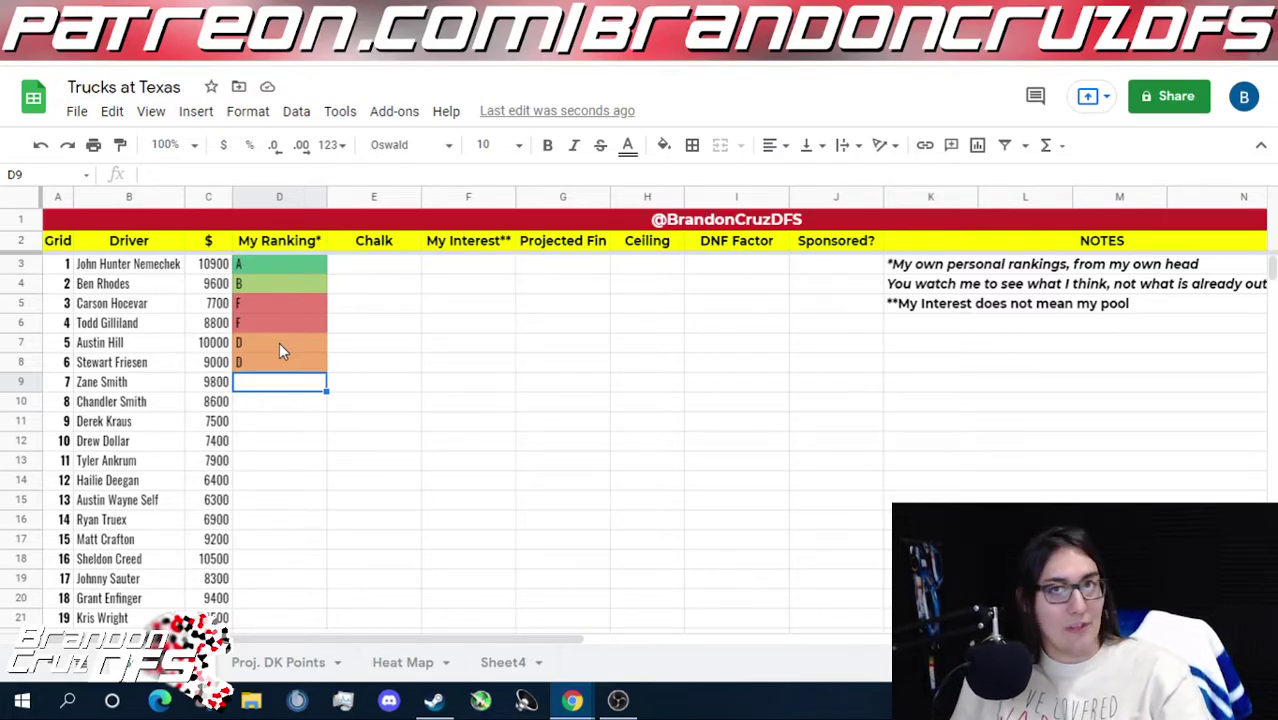
text(D)
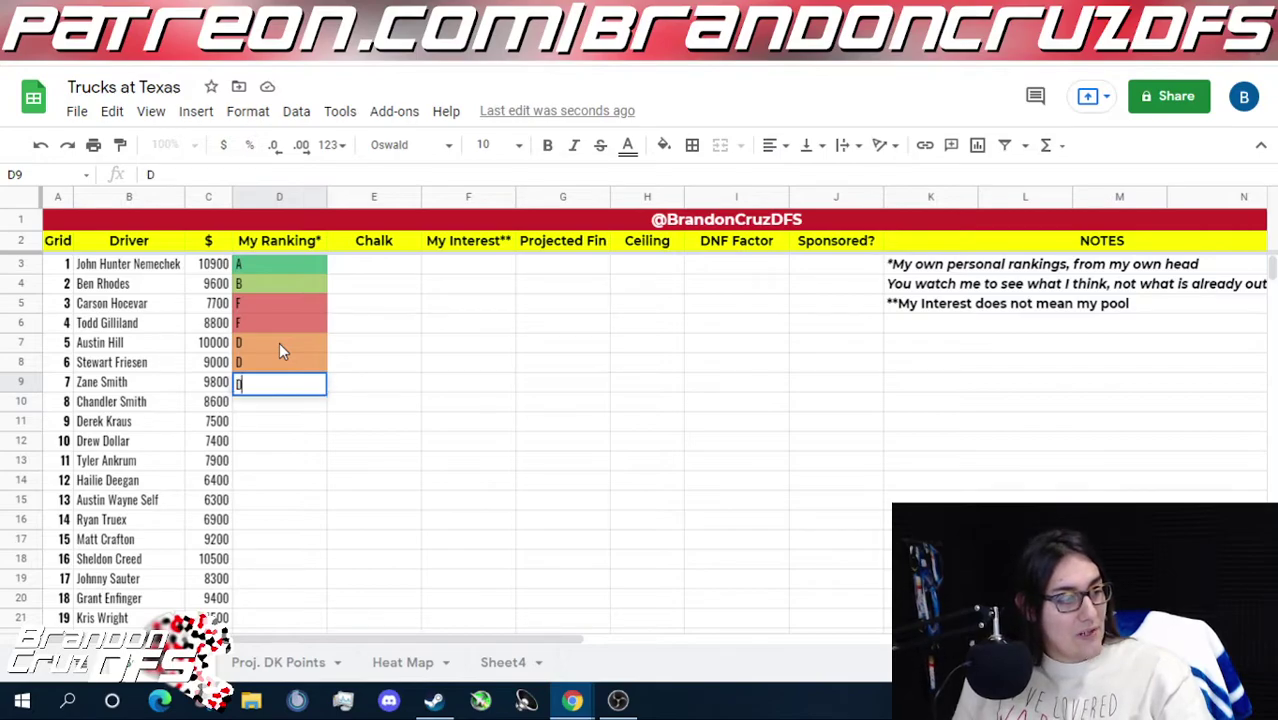
key(Return)
- Enter F as the My Ranking grade for grid positions 8 through 11
text(F)
key(Return)
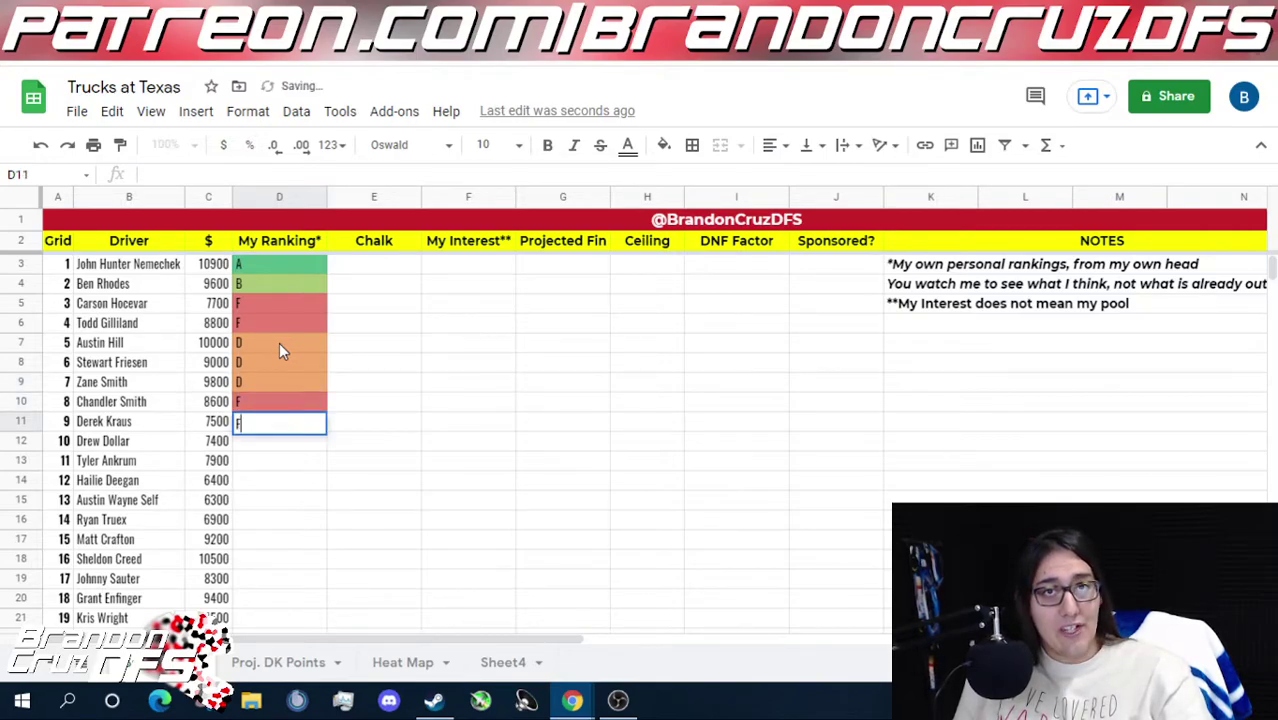
text(F)
key(Return)
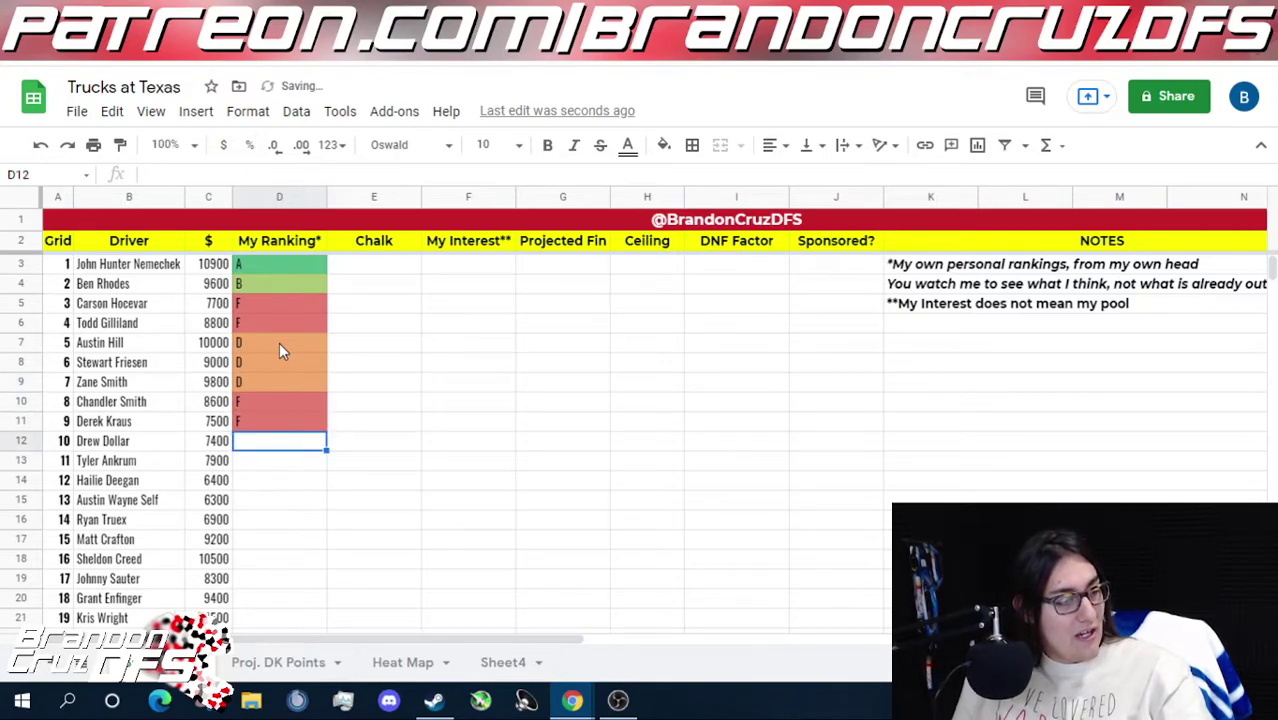
text(F)
key(Return)
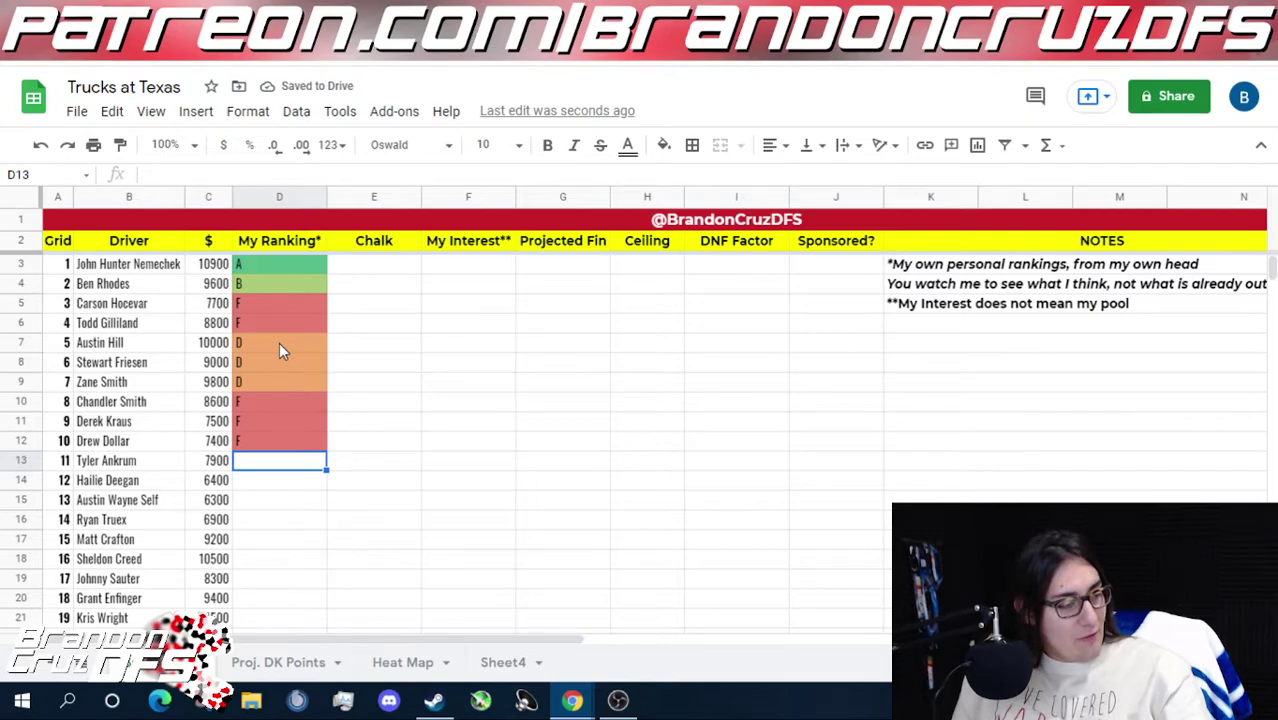
text(F)
key(Return)
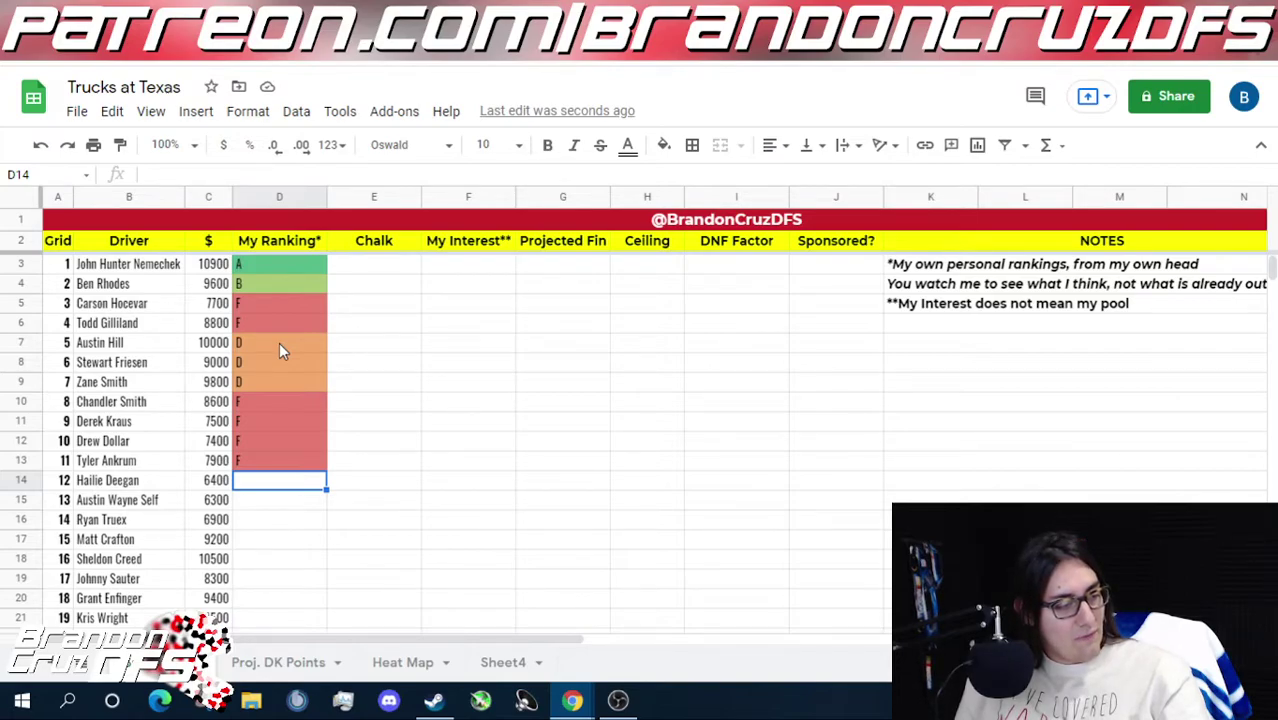
- Fill in My Ranking with F for the drivers in grid positions 12, 13 and 14
key(Down)
key(Up)
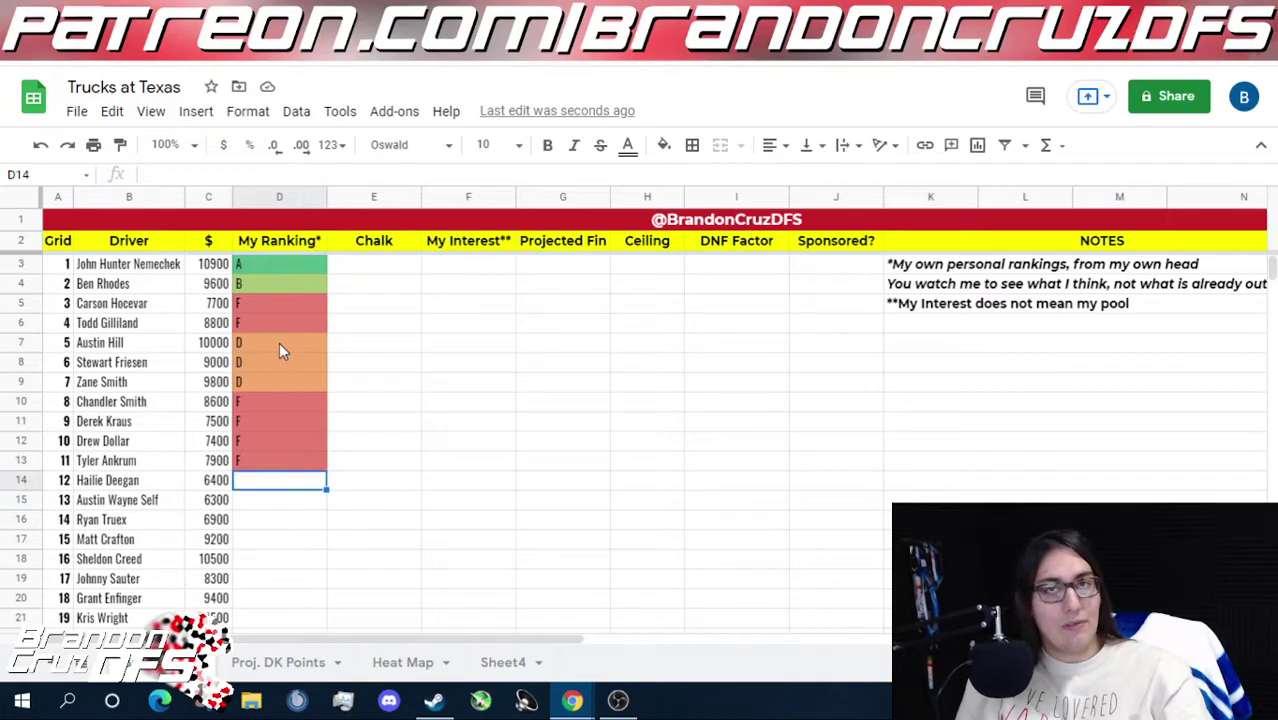
text(F)
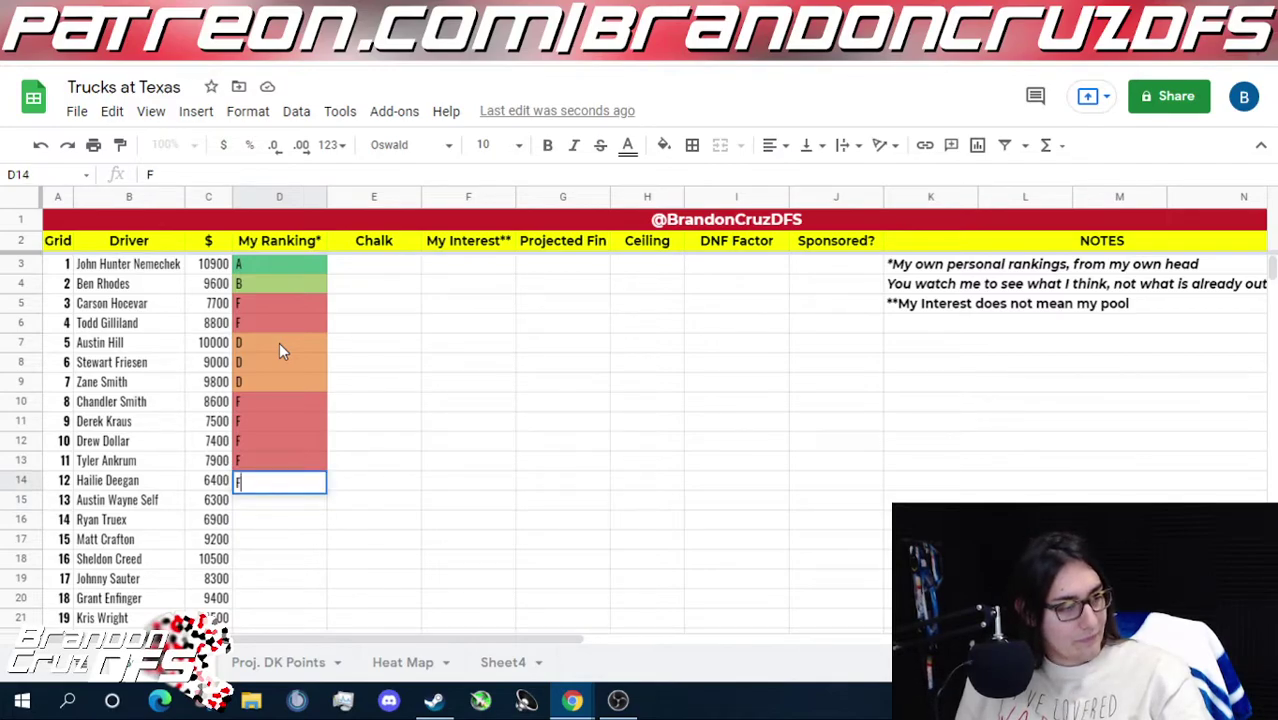
key(Return)
text(F)
key(Return)
key(Up)
key(Left)
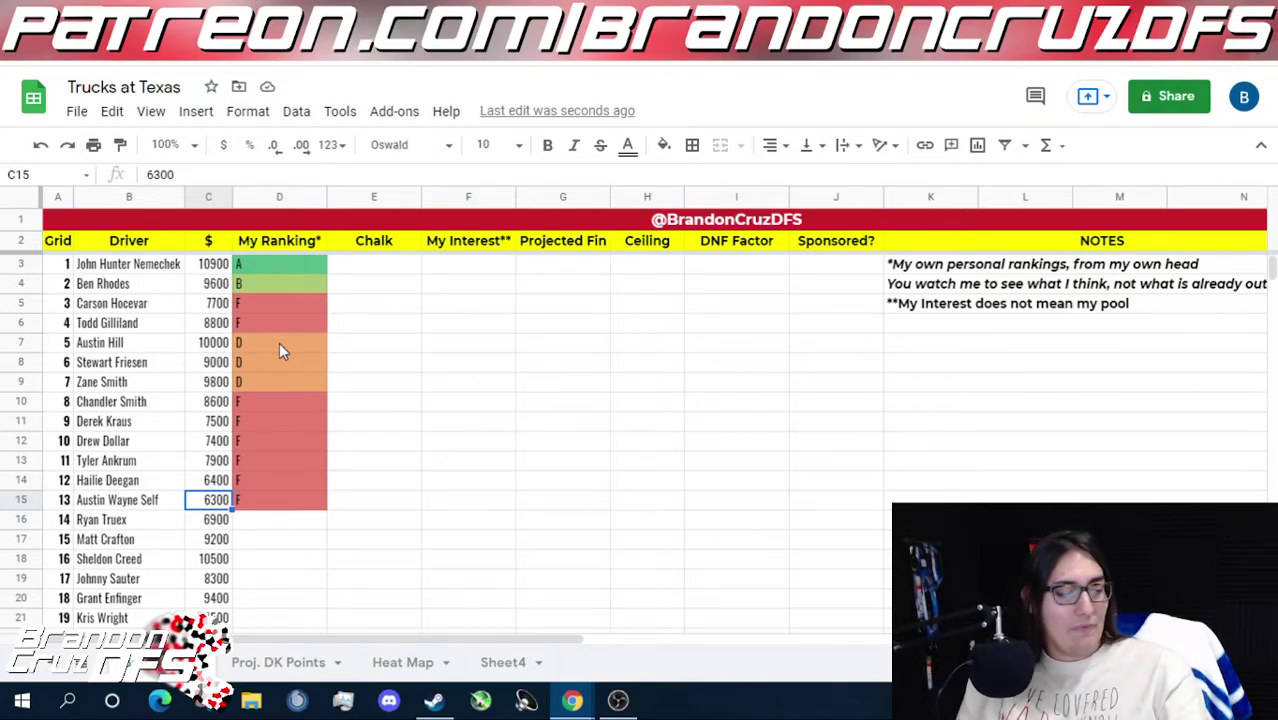
key(Down)
key(Right)
text(F)
key(Return)
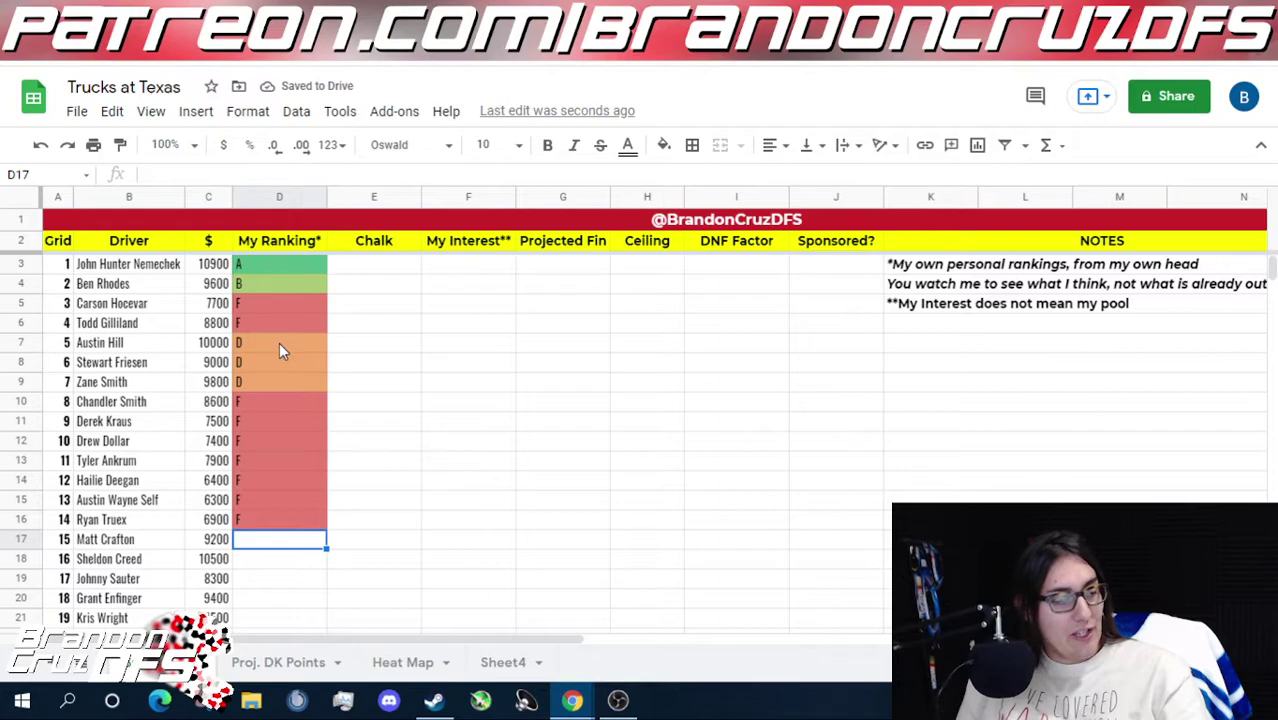
- Grade the drivers in grid positions 15 and 16 as A in the My Ranking column
text(A)
key(Return)
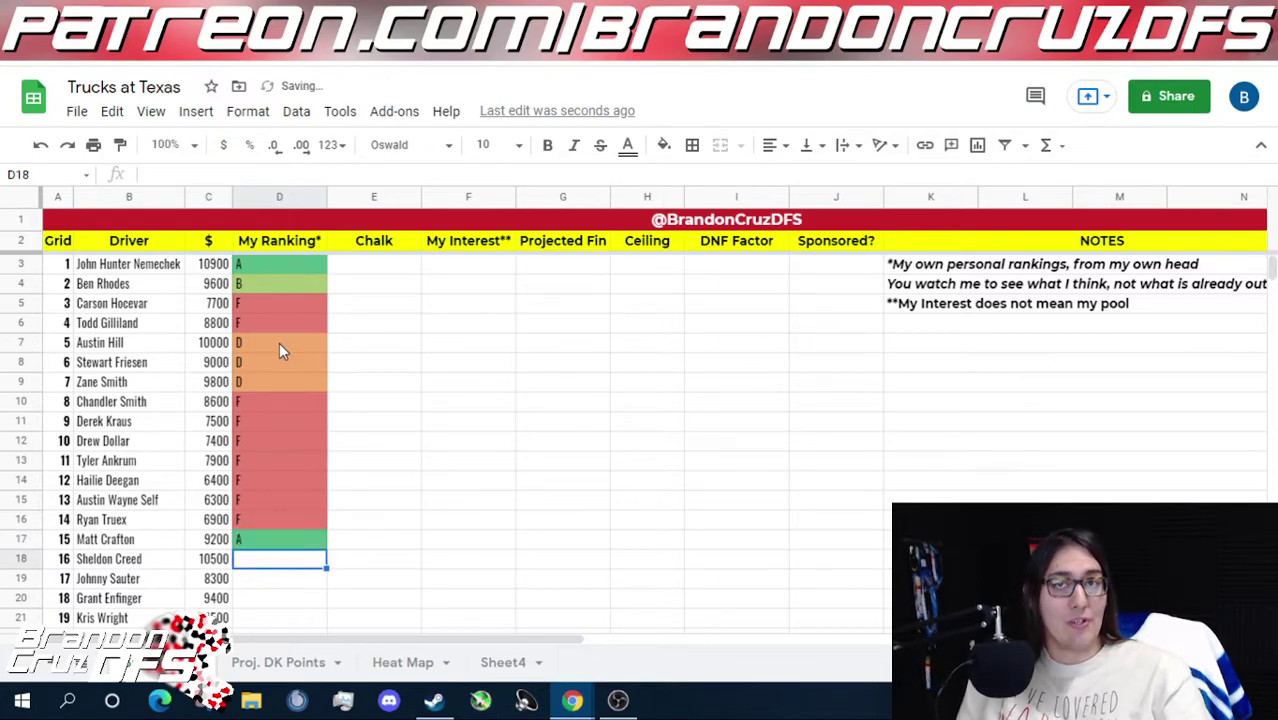
text(A)
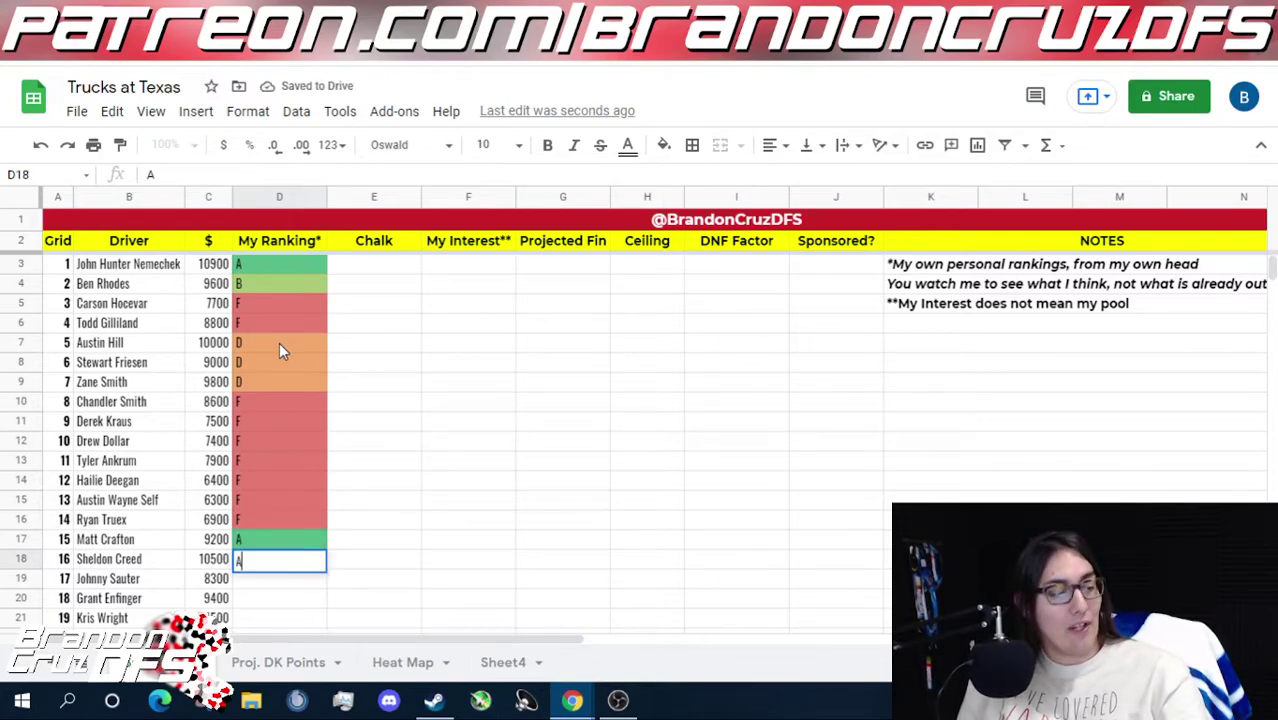
key(Return)
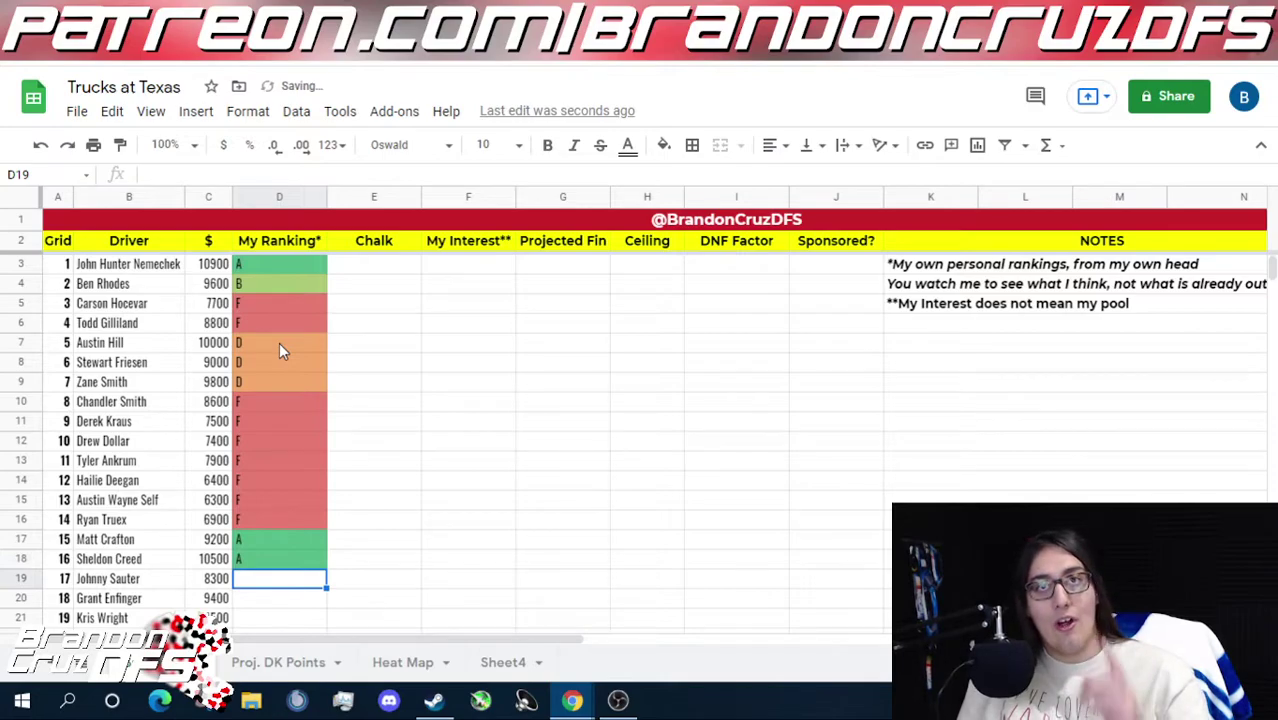
- Review the graded drivers from grid position 16 back up to the driver name in grid position 1
key(Left)
key(Up)
key(Up)
key(Up)
key(Up)
key(Up)
key(Up)
key(Up)
key(Up)
key(Up)
key(Up)
key(Up)
key(Up)
key(Up)
key(Up)
key(Up)
key(Left)
key(Up)
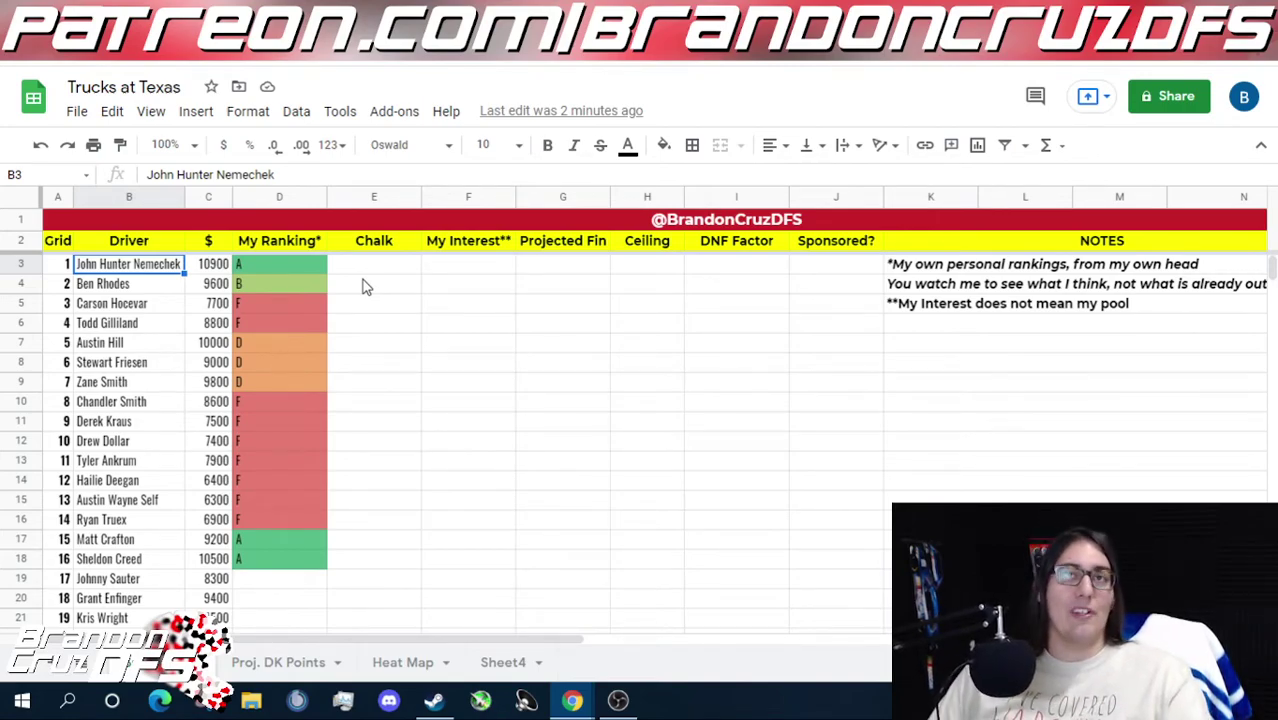
- Enter My Ranking grades of C for grid position 17 and A for grid position 18
click(277, 590)
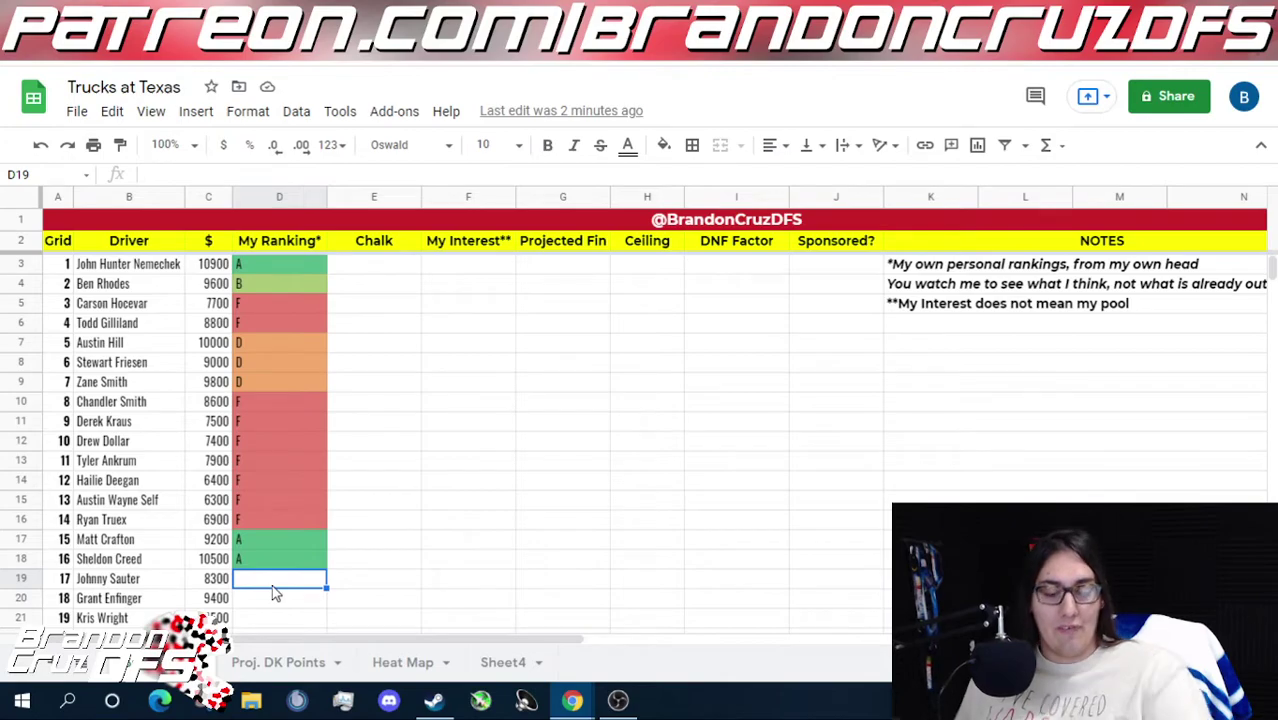
text(C)
key(Return)
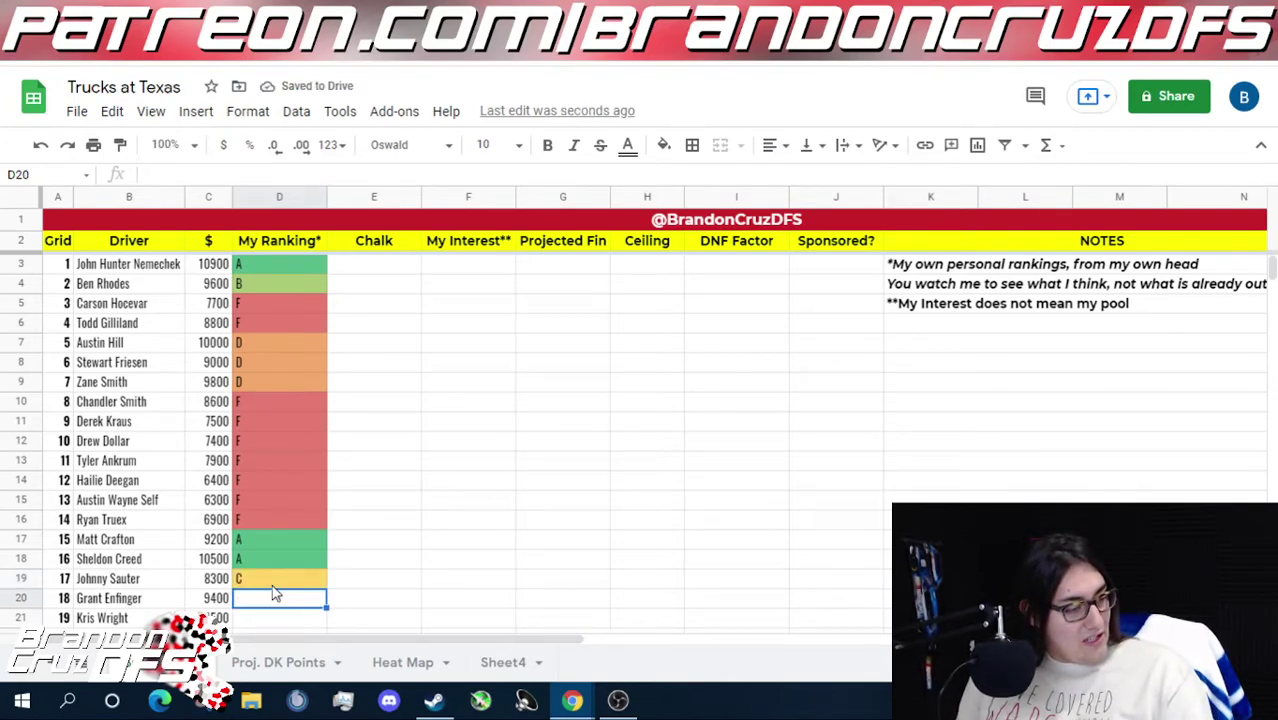
text(A)
key(Return)
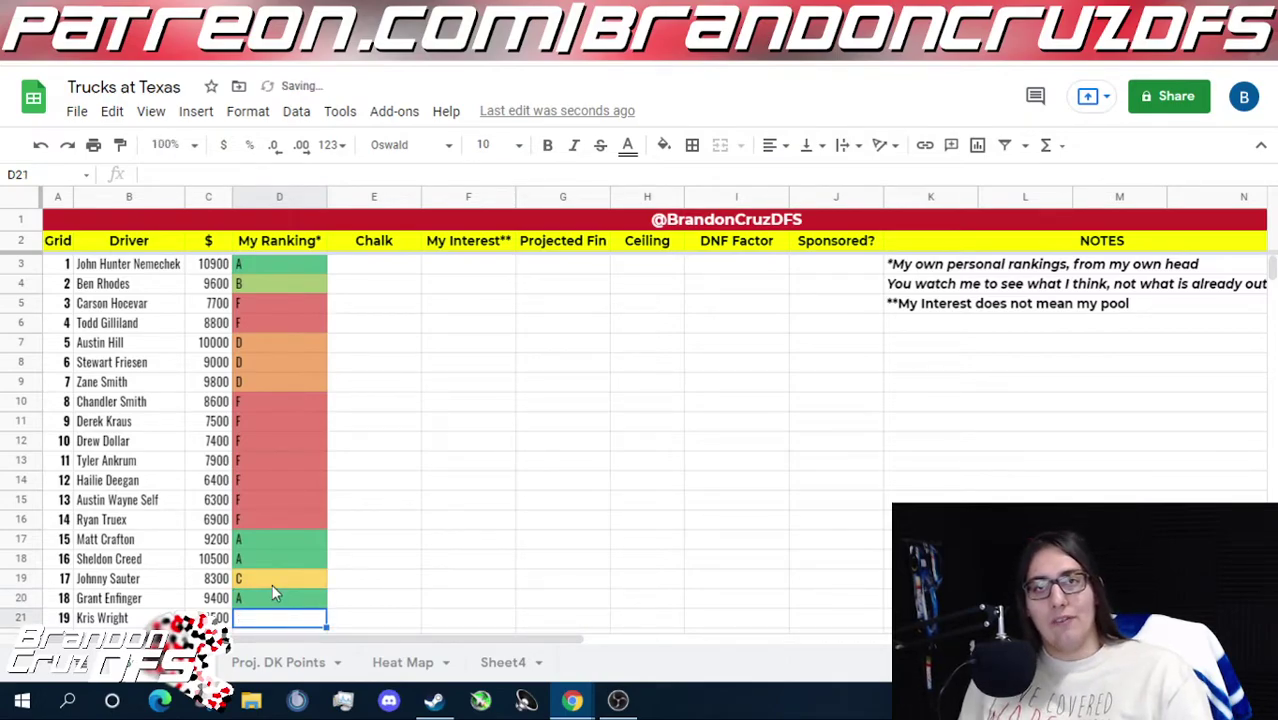
- Compare the drivers, salaries and starting spots of grid positions 15 through 18
key(Up)
key(Up)
key(Up)
key(Up)
key(Left)
key(Left)
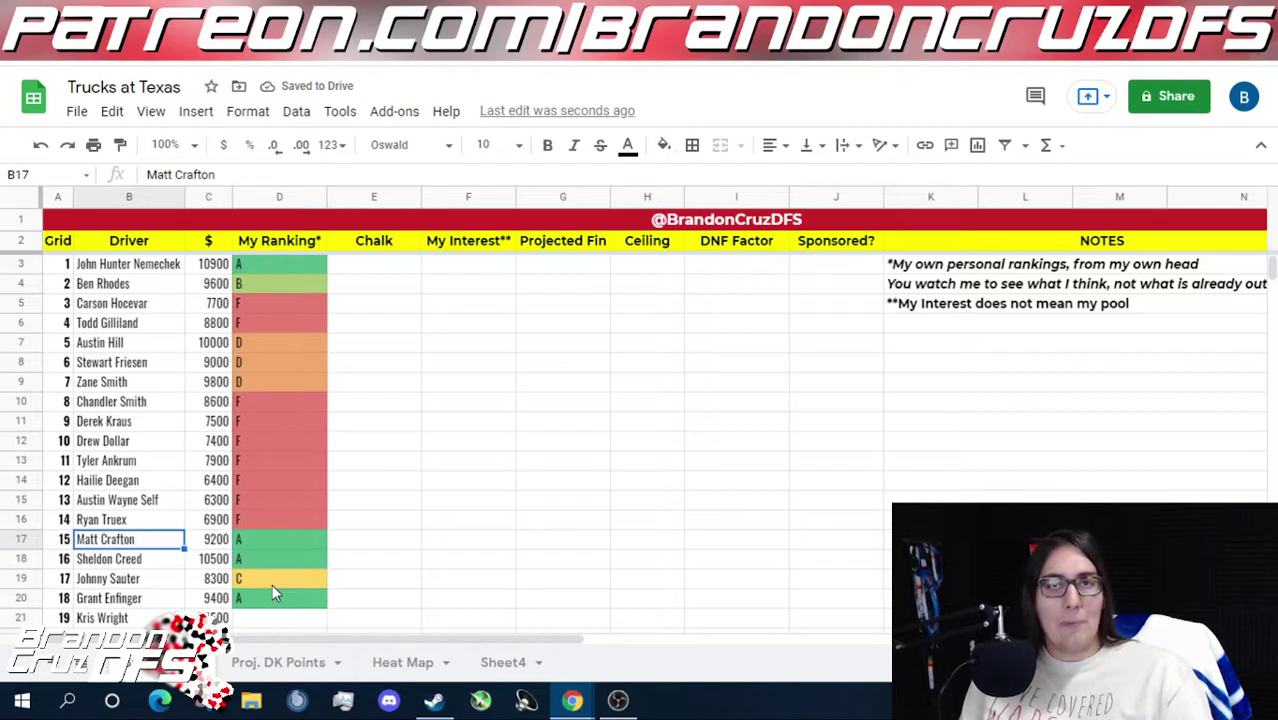
key(Down)
key(Down)
key(Down)
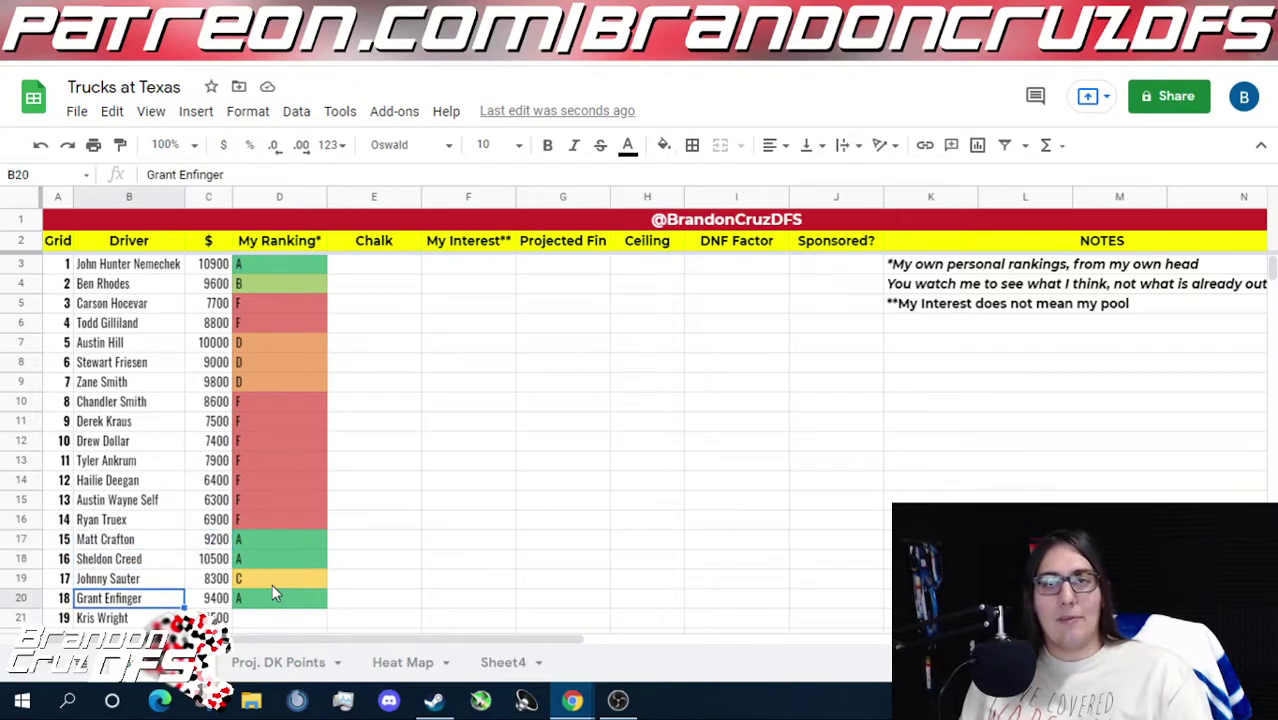
key(Up)
key(Up)
key(Right)
key(Up)
key(Down)
key(Down)
key(Down)
key(Left)
key(Left)
key(Up)
key(Up)
key(Up)
key(Up)
key(Up)
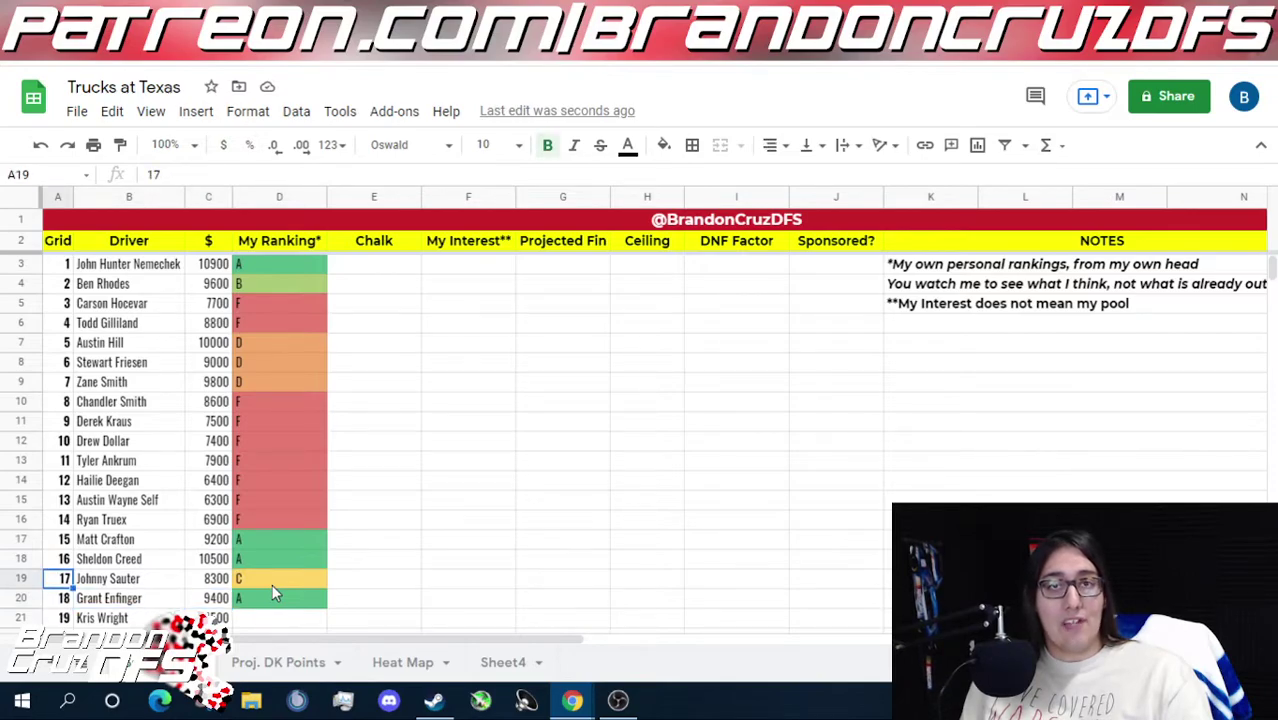
key(Down)
key(Down)
key(Down)
key(Up)
key(Right)
key(Right)
key(Left)
key(Left)
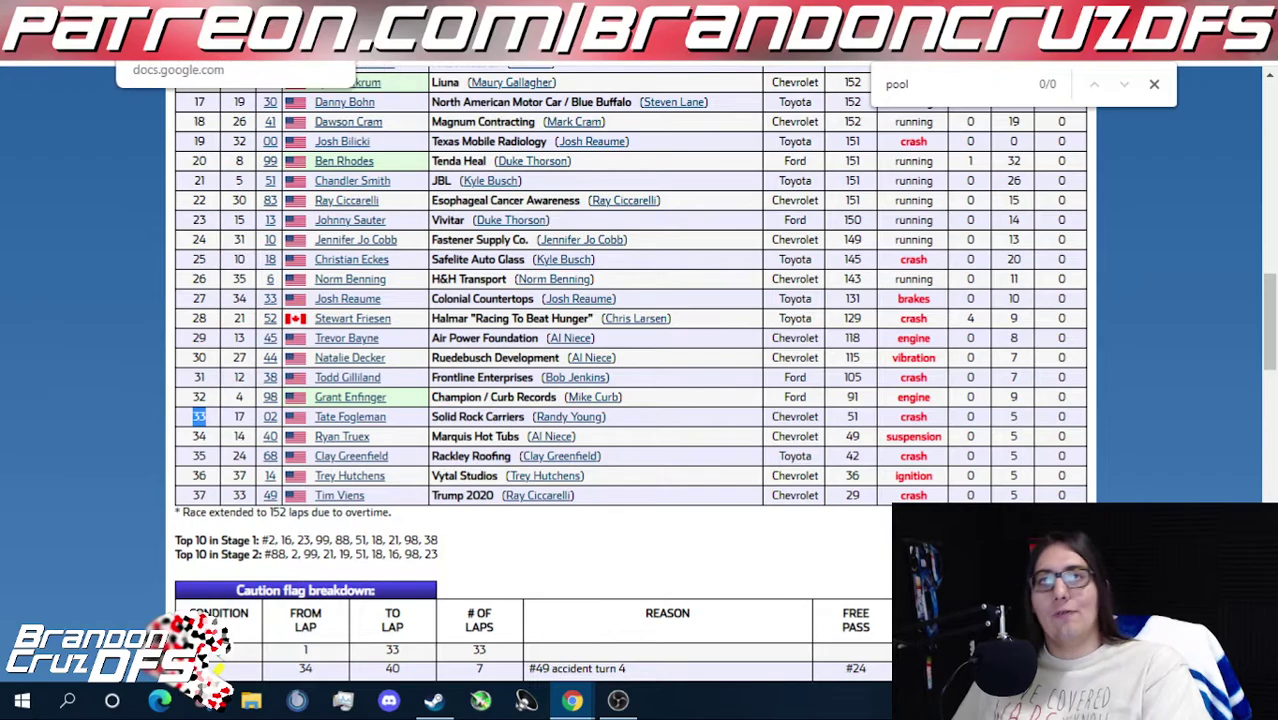
- Check the retirements and finishing statuses in the two past Texas truck race results against the graded drivers in the spreadsheet
click(240, 48)
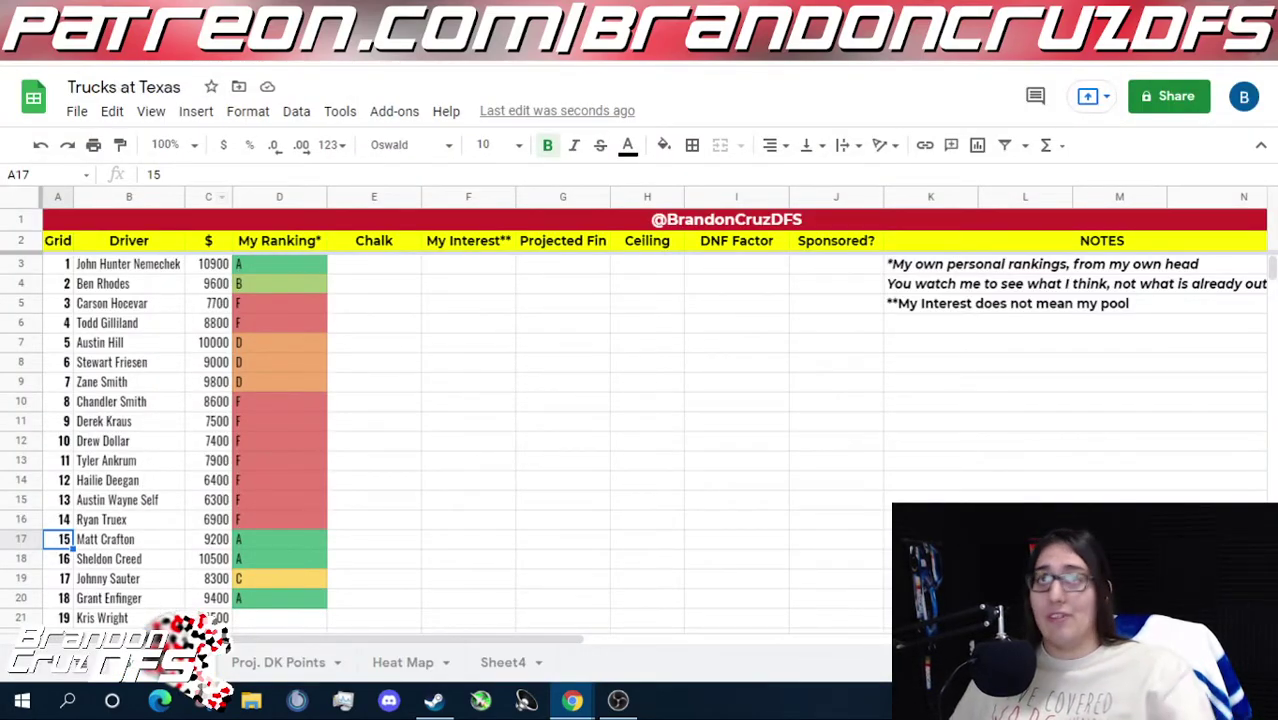
key(ctrl+Tab)
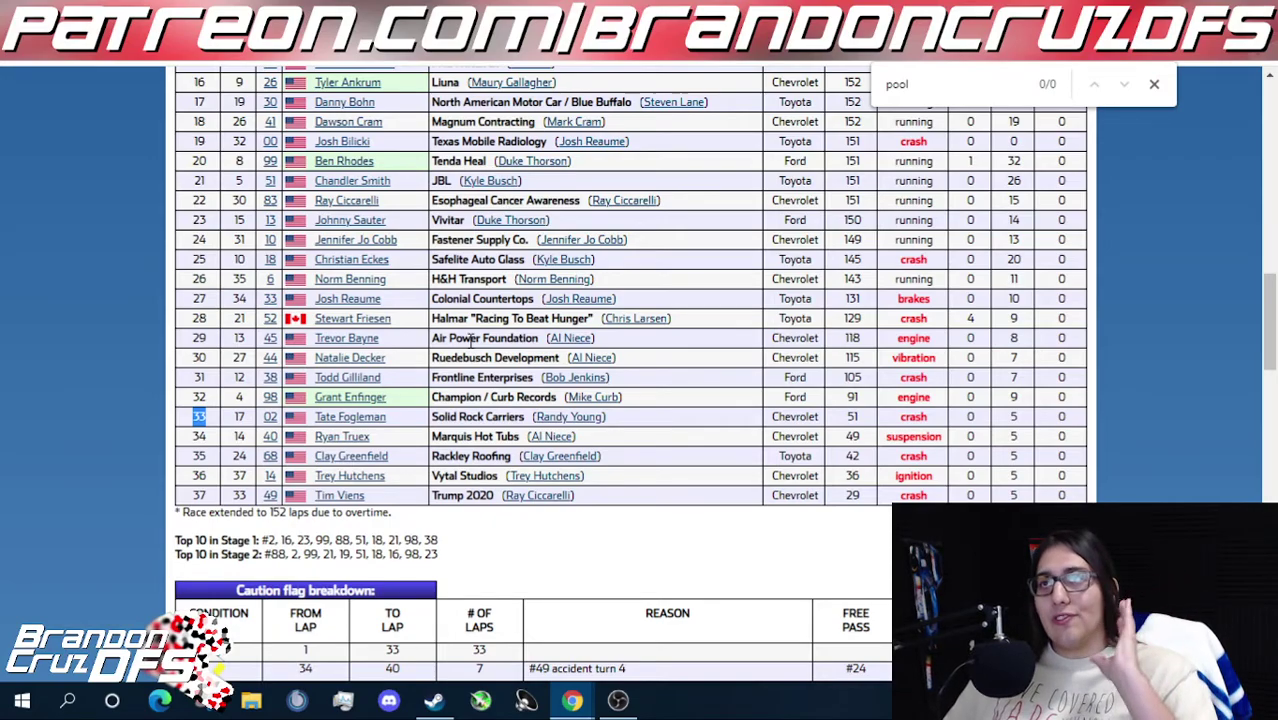
drag(432, 259, 445, 260)
click(445, 260)
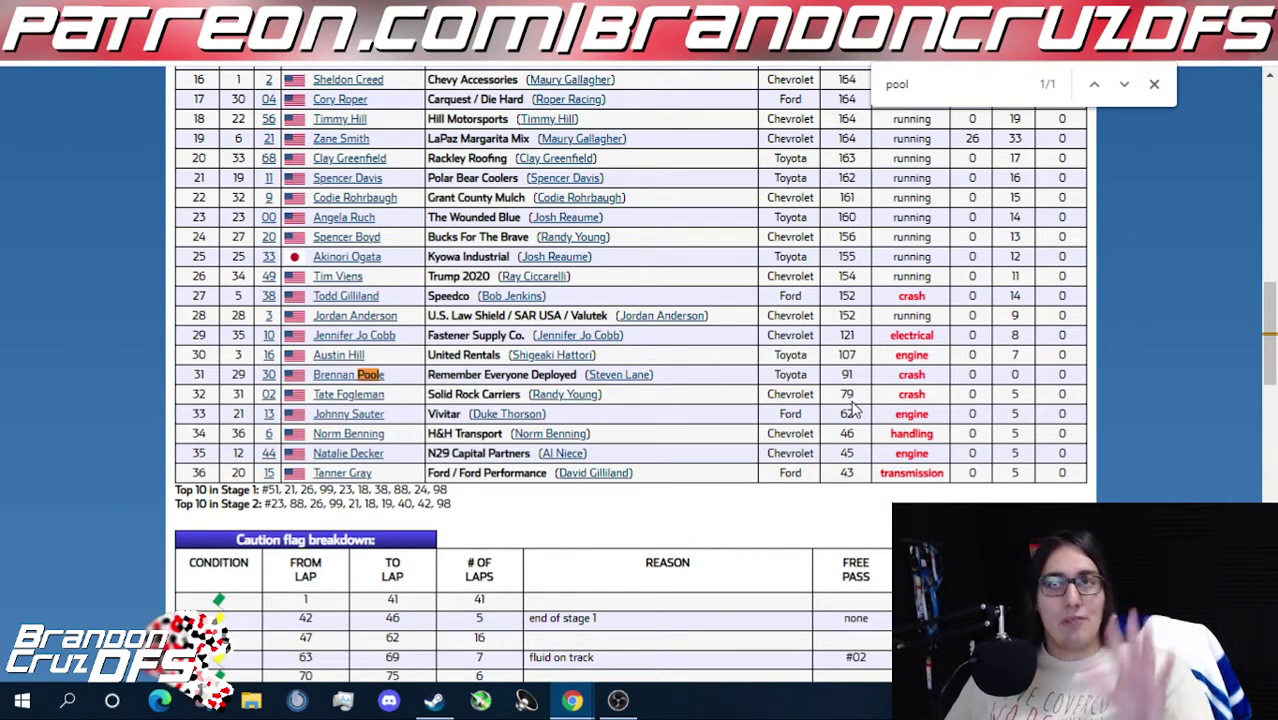
key(ctrl+Tab)
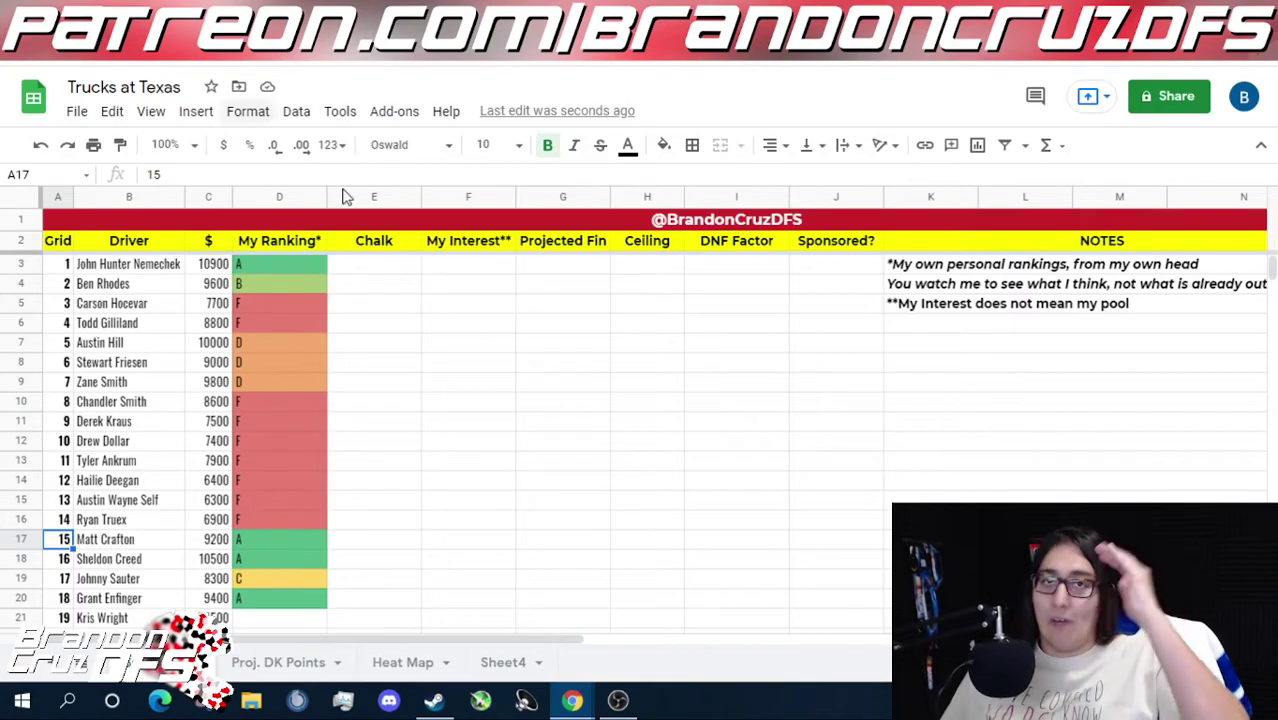
- Try entering "high" as the DNF Factor for grid position 15, and clear the entry
scroll(300, 458, down, 3)
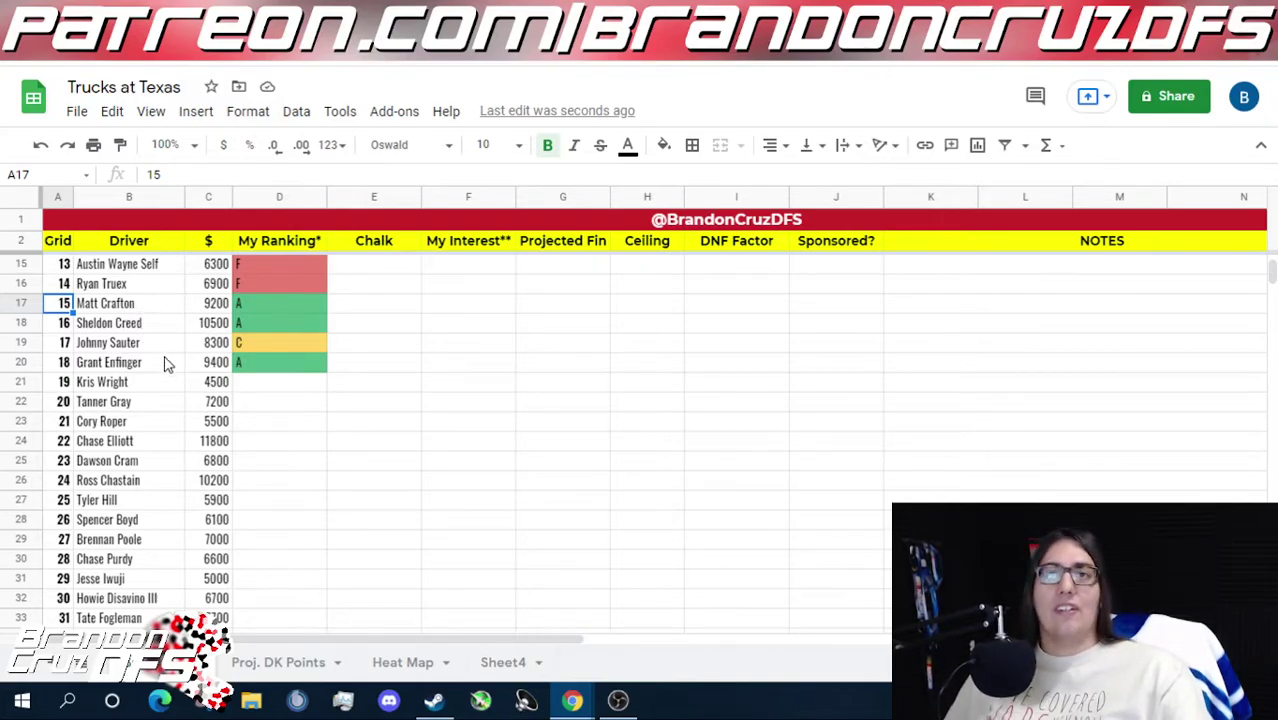
click(267, 387)
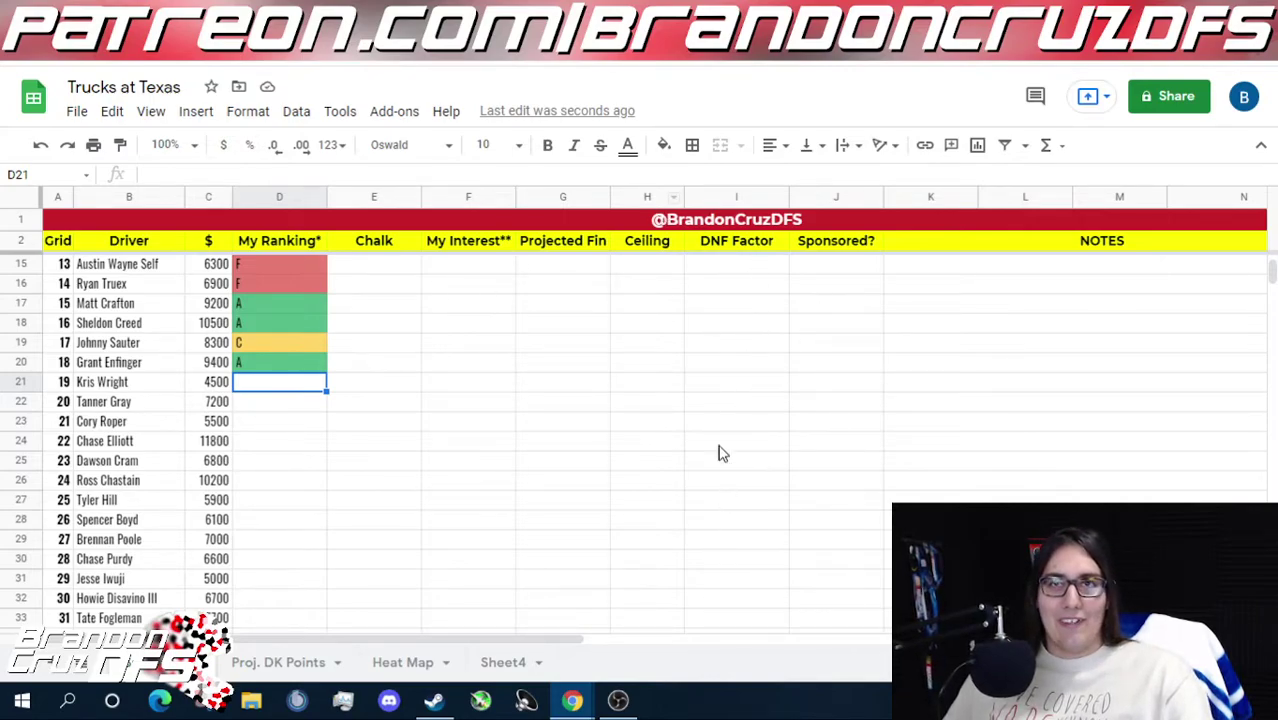
click(728, 308)
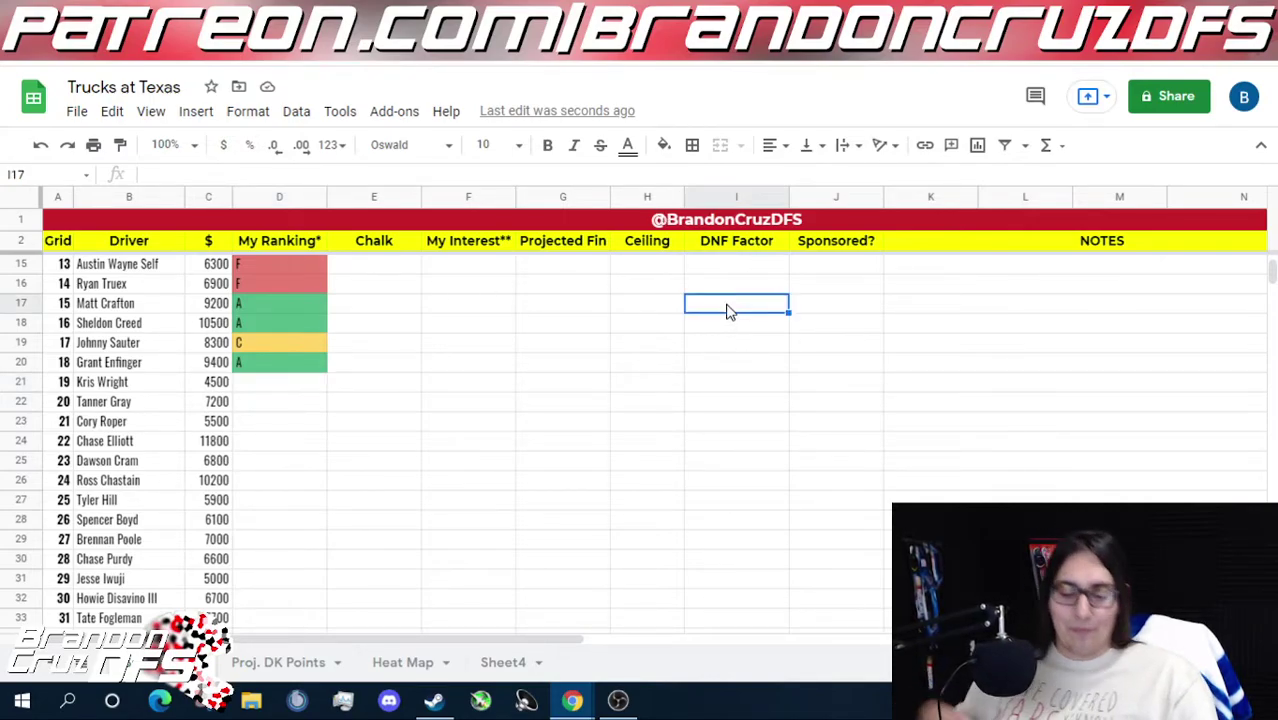
text(hihh)
key(Return)
key(Up)
text(high)
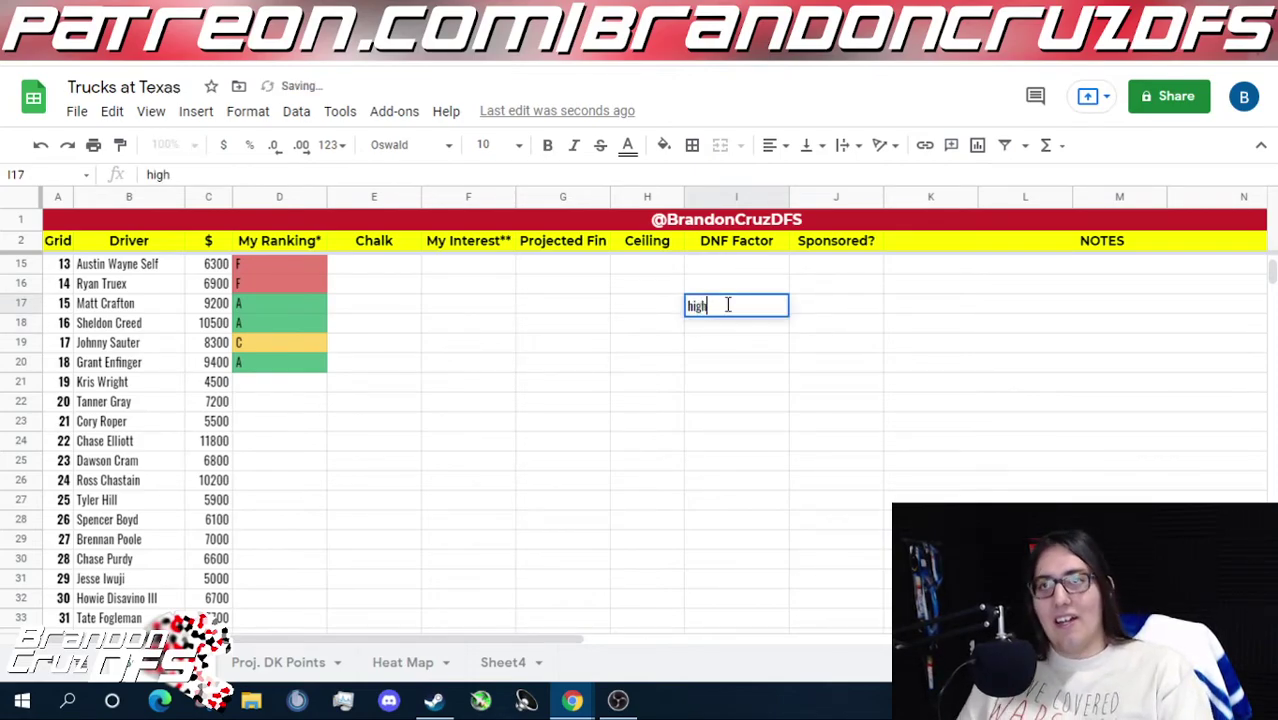
key(Return)
key(Down)
key(Down)
key(Down)
key(Up)
key(Up)
key(Up)
key(Up)
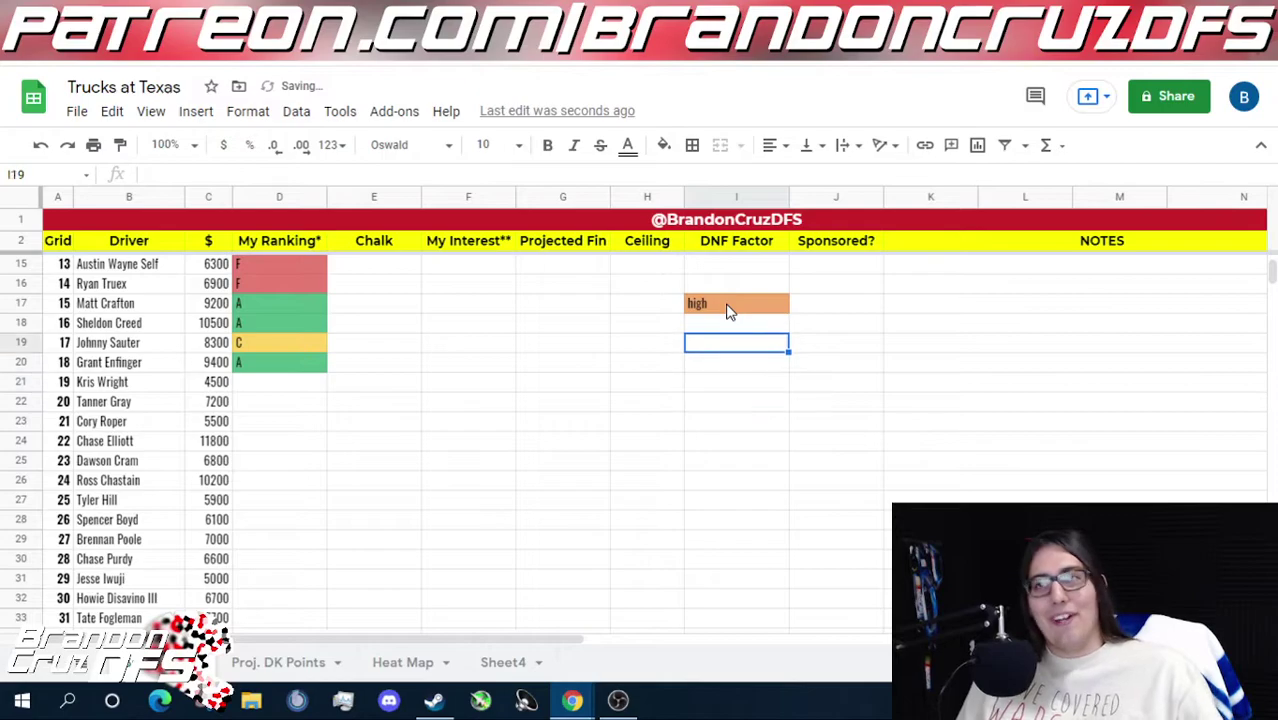
key(BackSpace)
key(Up)
key(Left)
key(Left)
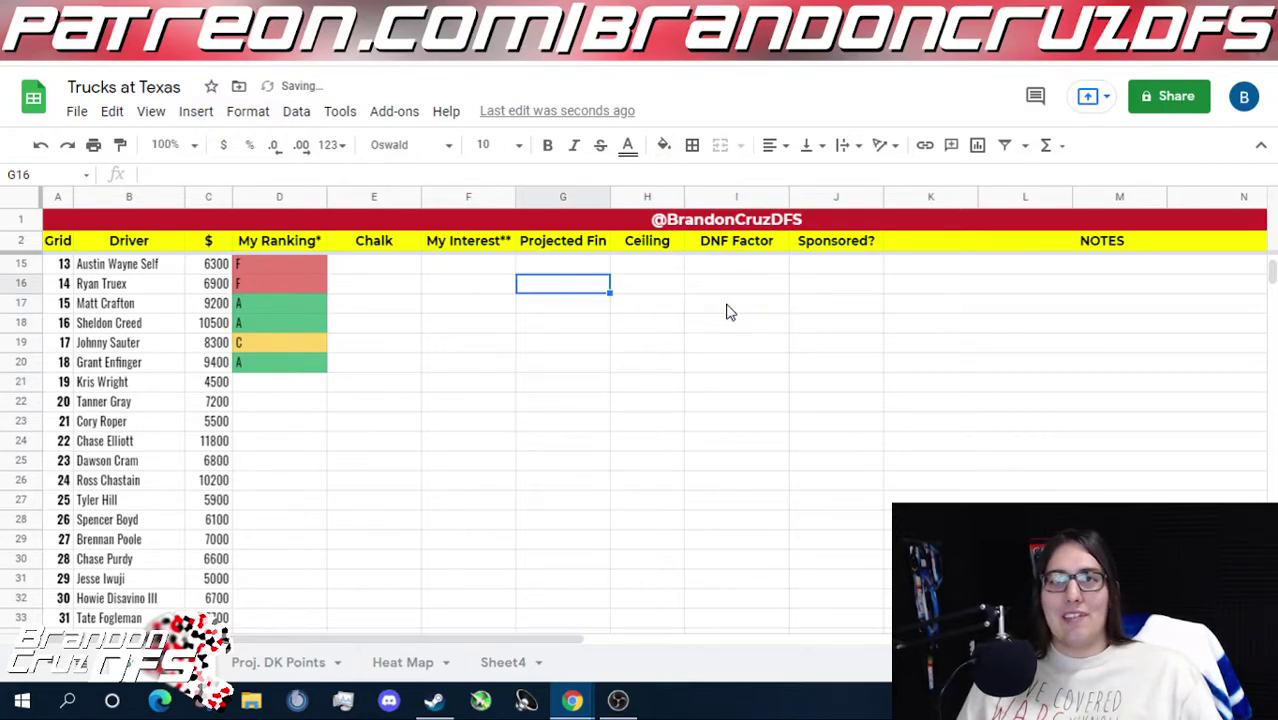
- Enter a My Ranking grade of C for the driver in grid position 19
key(Left)
key(Left)
key(Left)
key(Down)
key(Down)
key(Down)
key(Down)
key(Down)
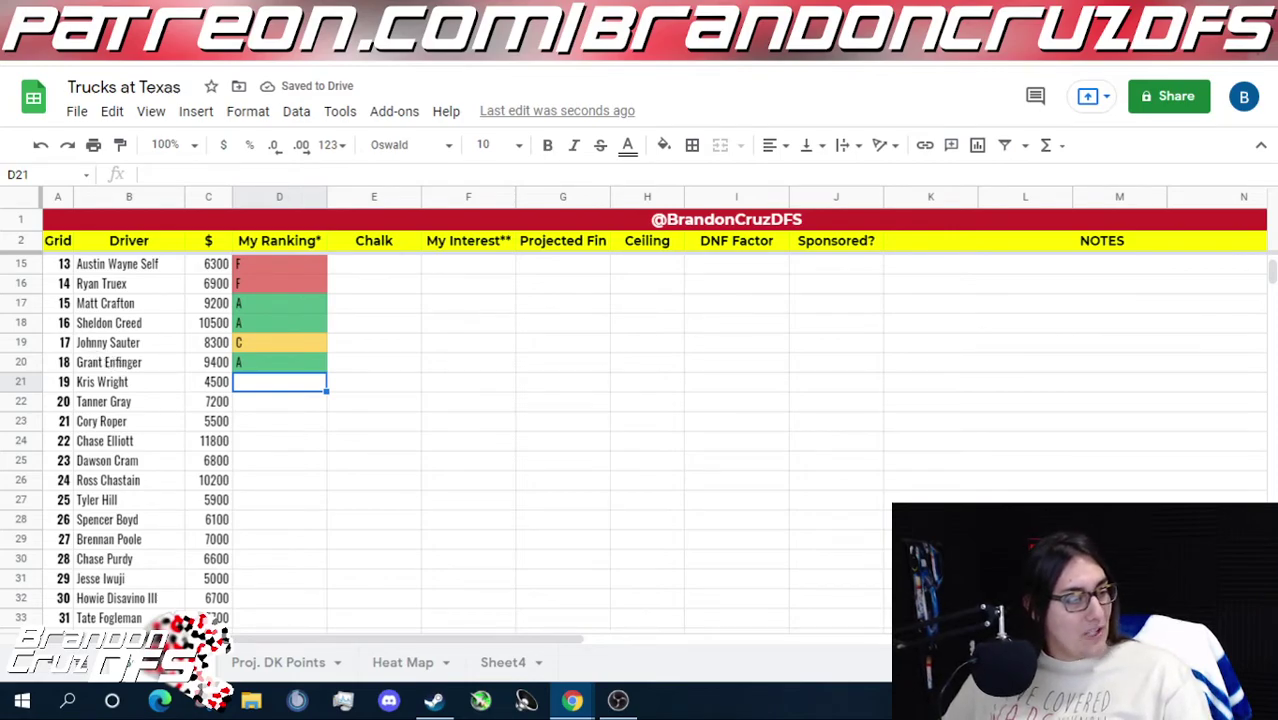
double_click(268, 386)
text(C)
key(Return)
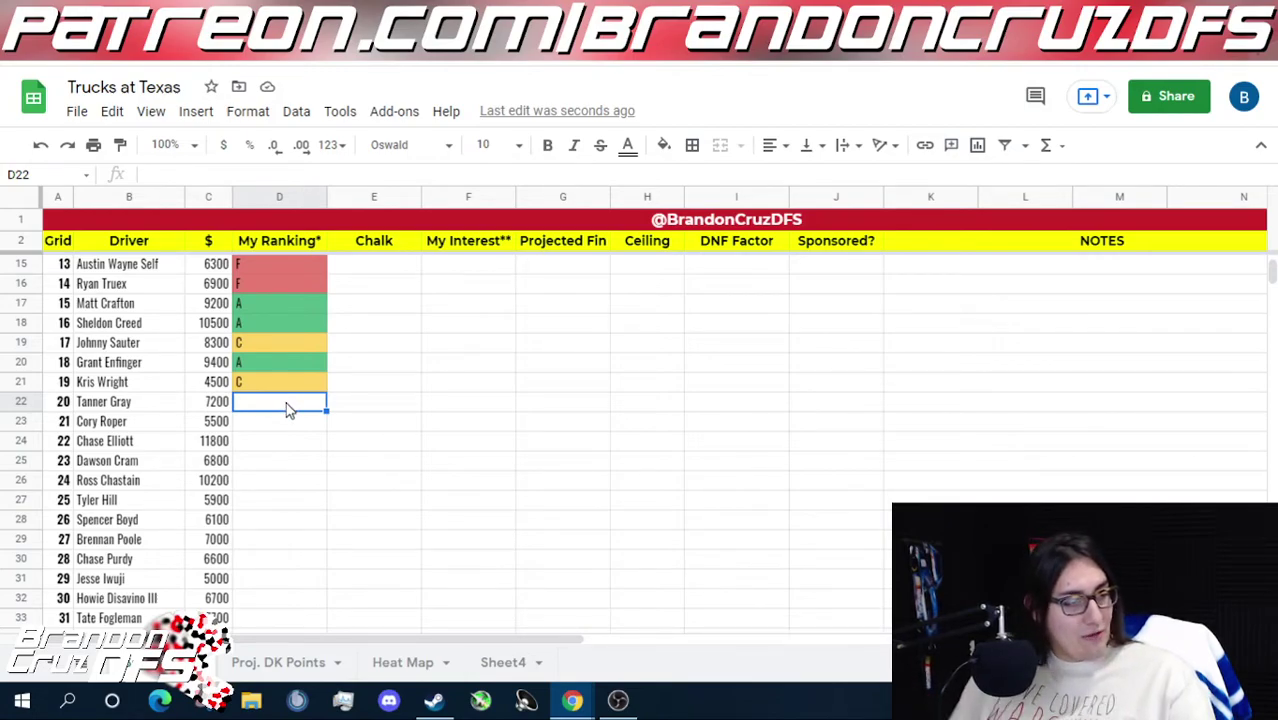
- Grade grid positions 20 and 21 as F and grid position 22 as A in the My Ranking column
text(C)
key(Return)
click(287, 403)
key(Return)
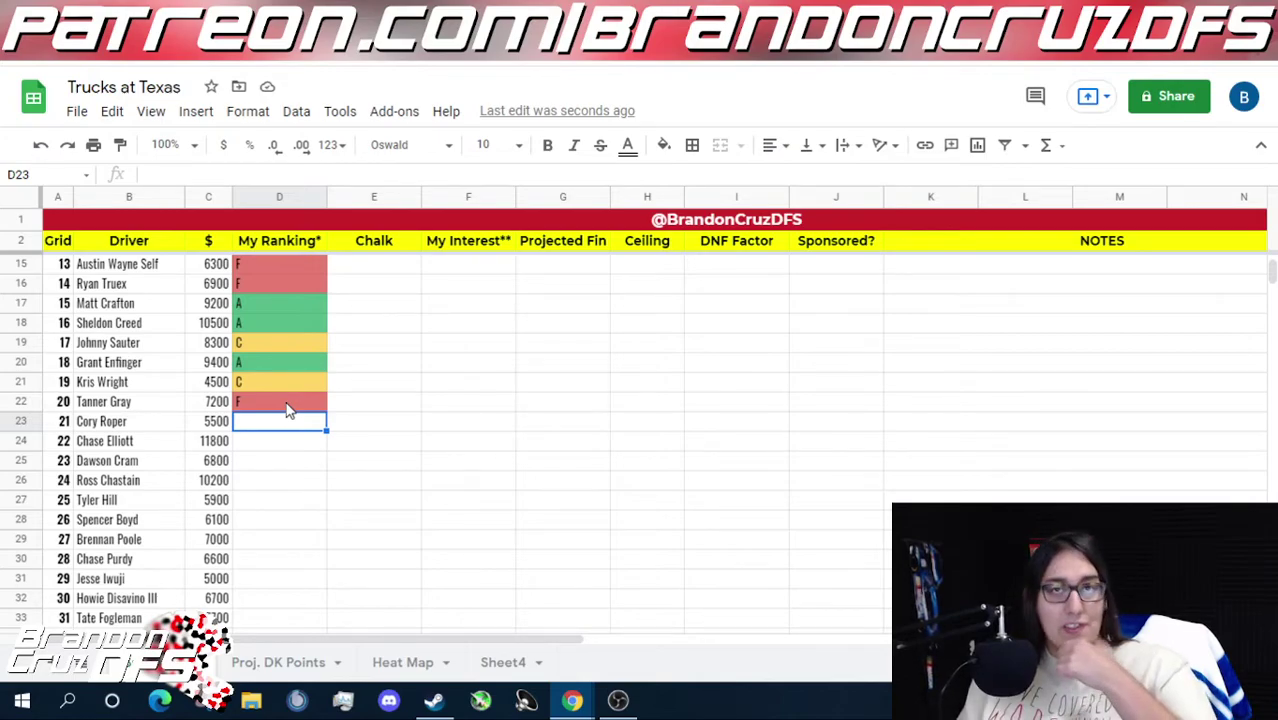
text(F)
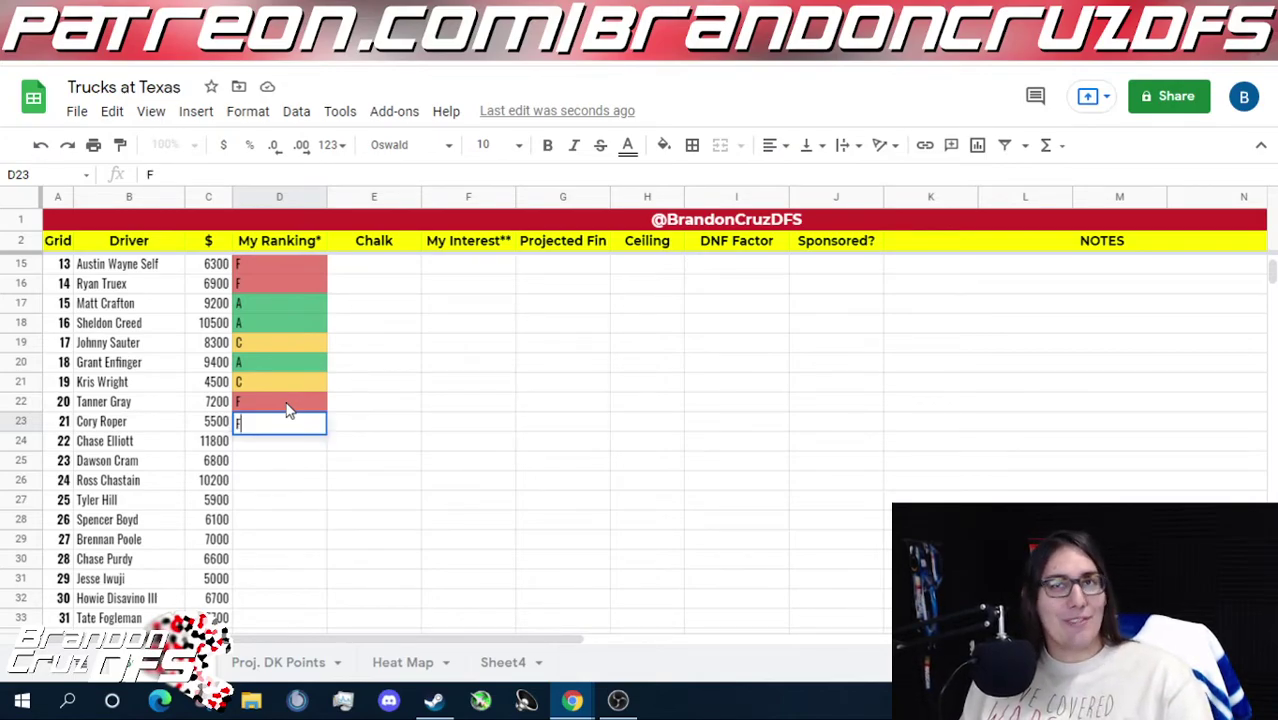
key(Return)
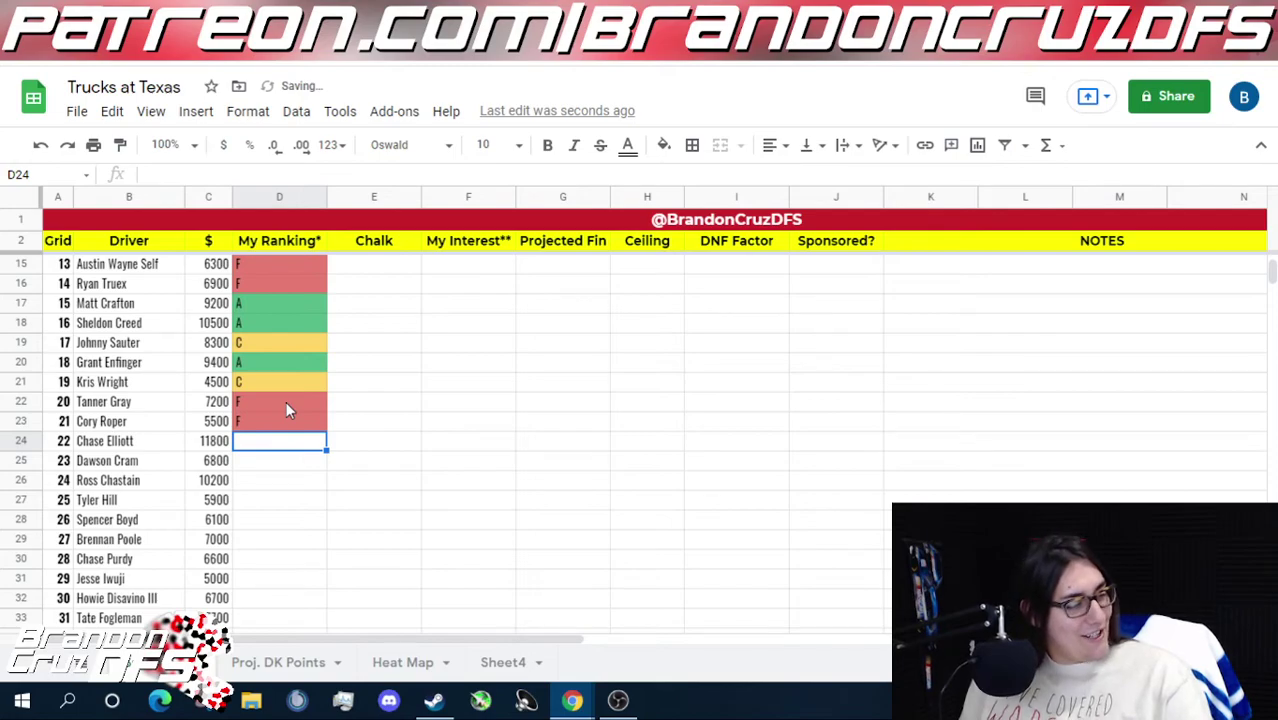
text(A)
key(Return)
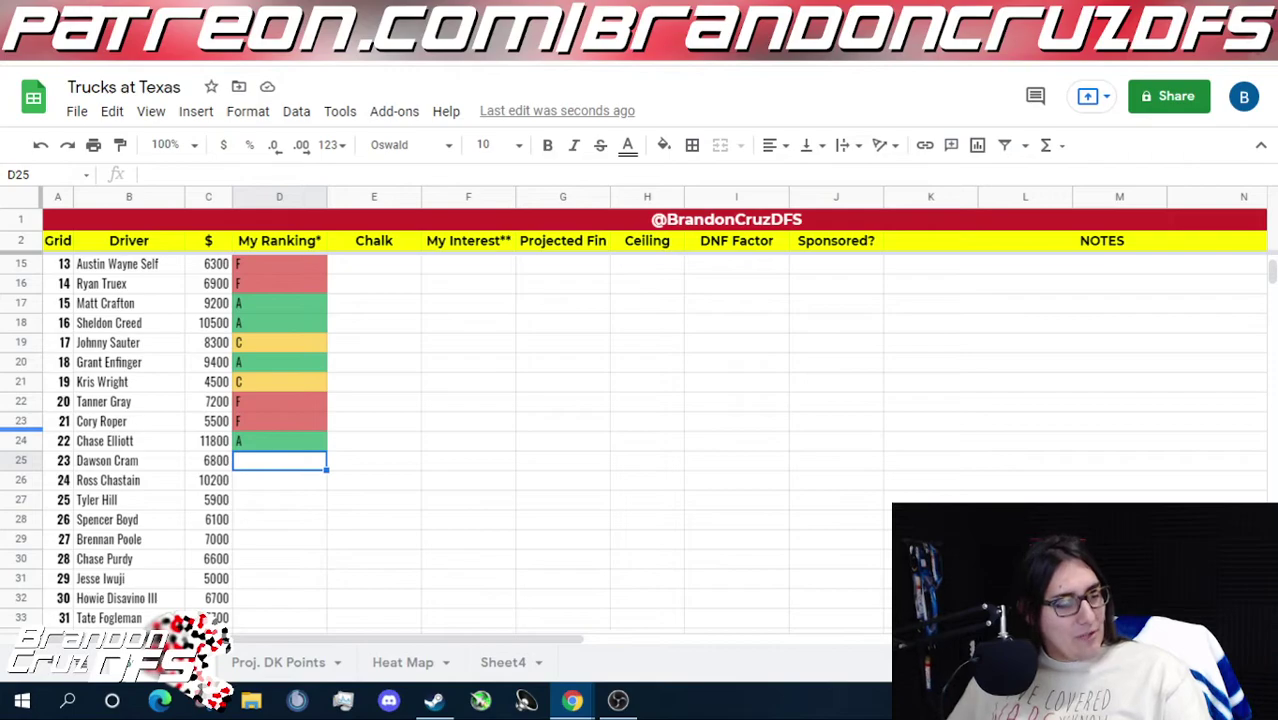
key(alt+Tab)
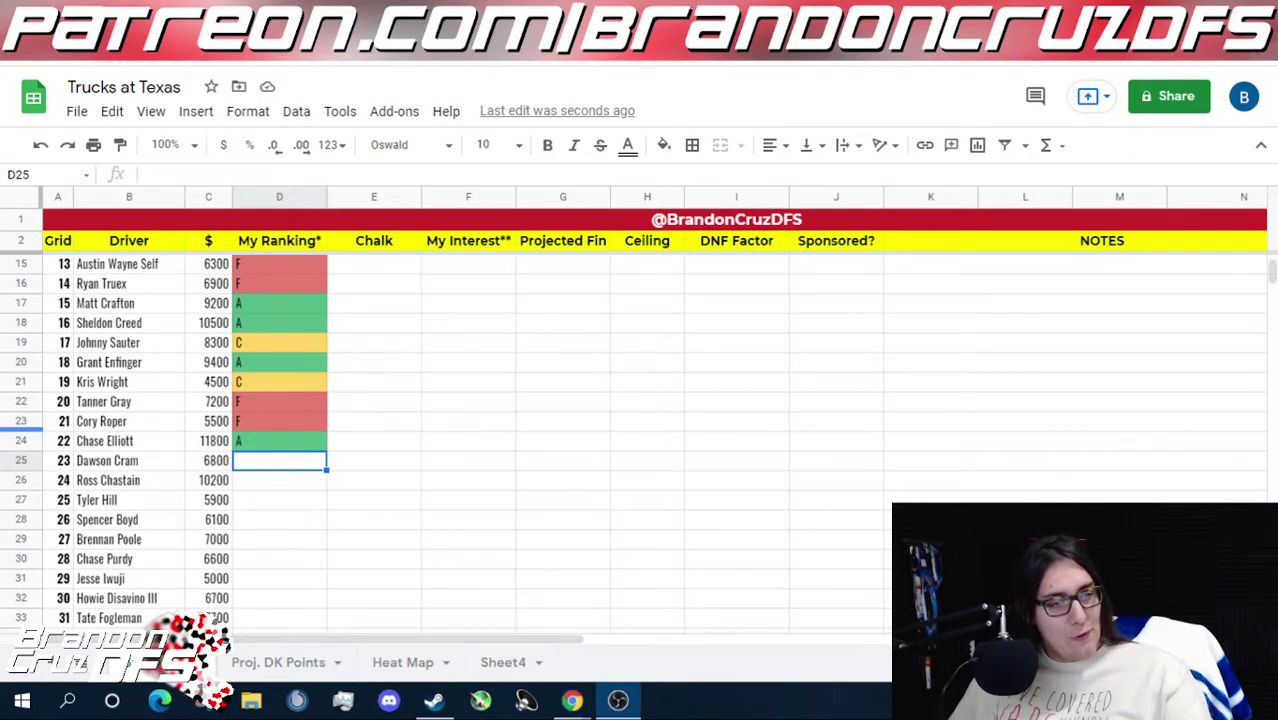
key(alt+Tab)
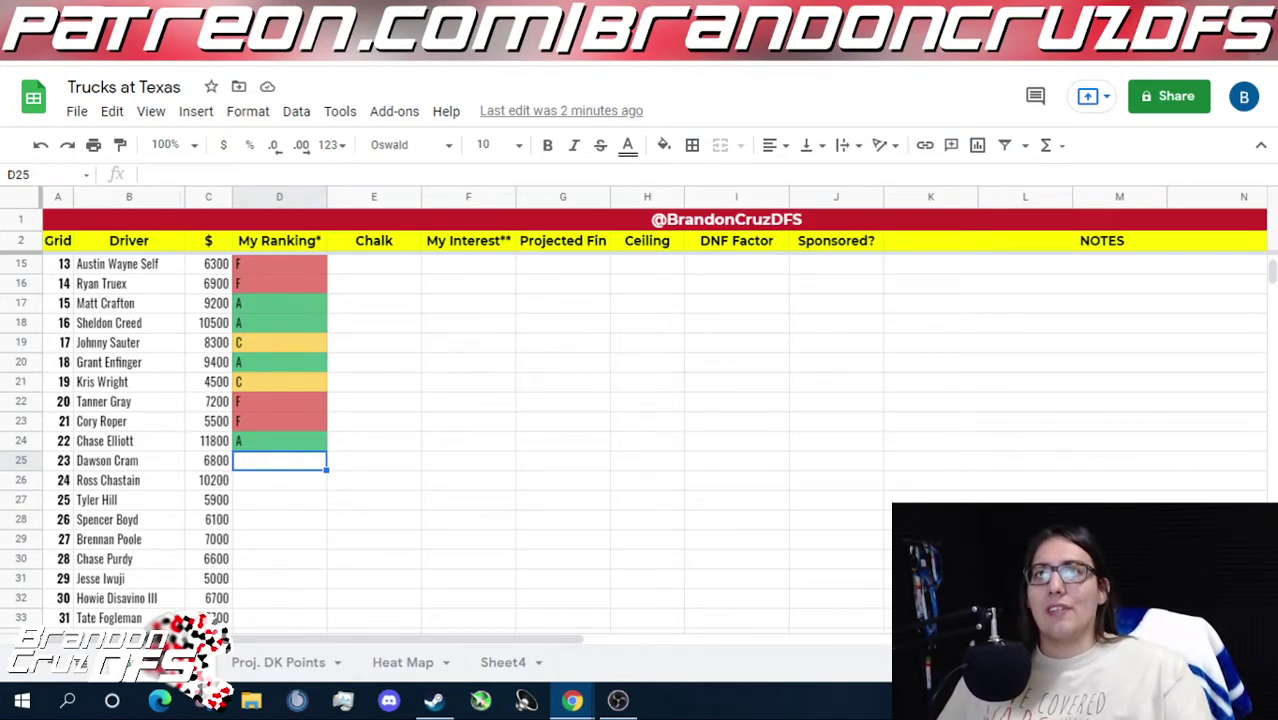
- Find race 2015-21 in the Camping World Truck Series race recaps for Texas and open its results in a separate page
key(ctrl+Tab)
scroll(714, 345, up, 5)
scroll(714, 345, down, 5)
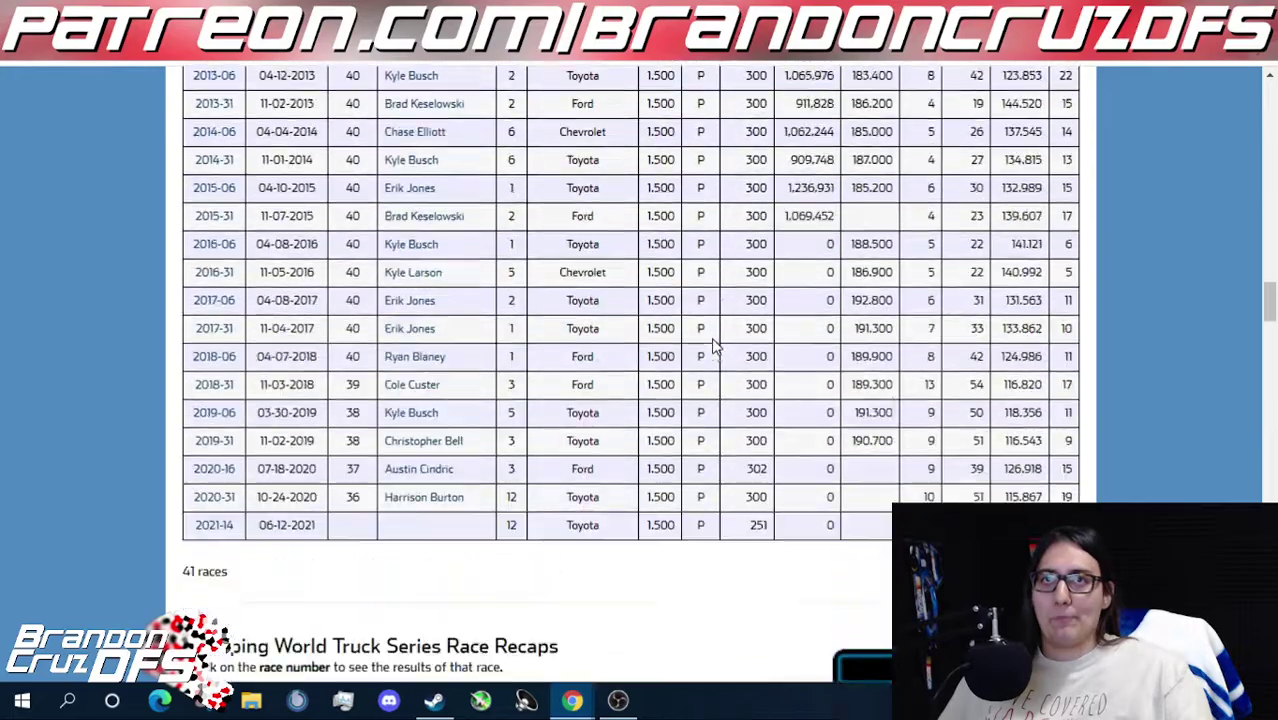
scroll(714, 345, down, 10)
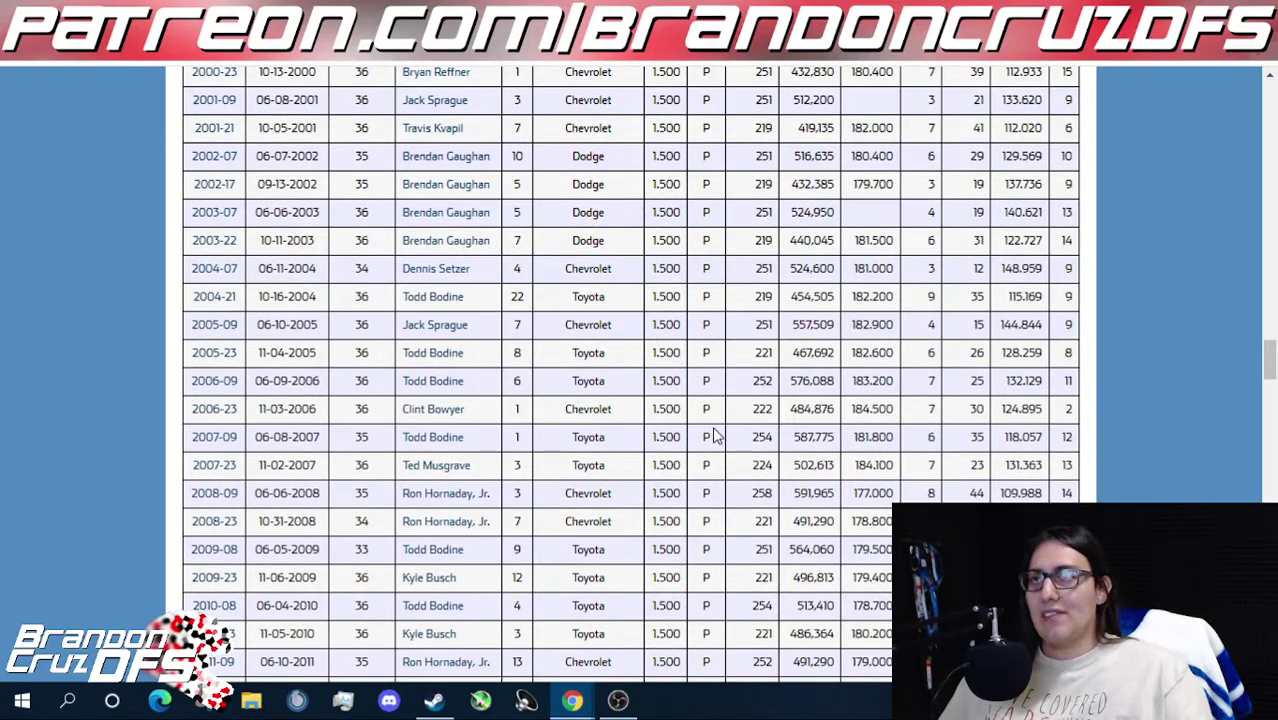
scroll(817, 405, up, 5)
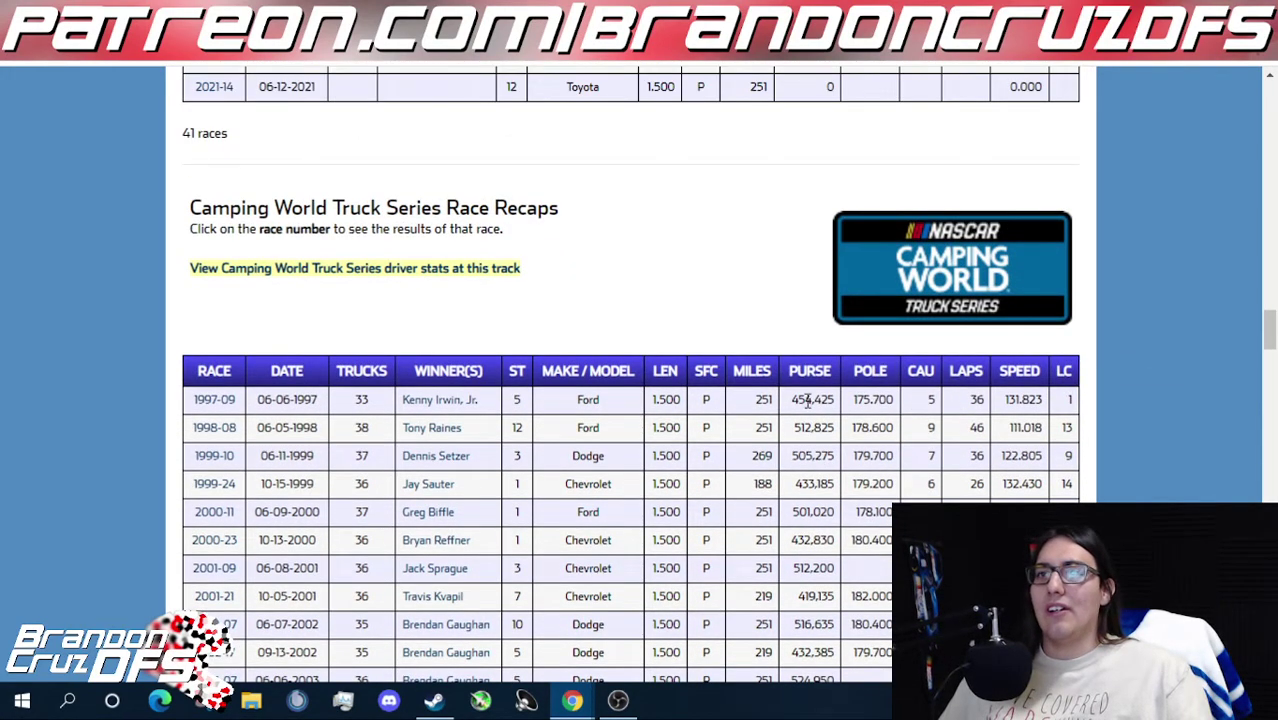
scroll(805, 401, down, 10)
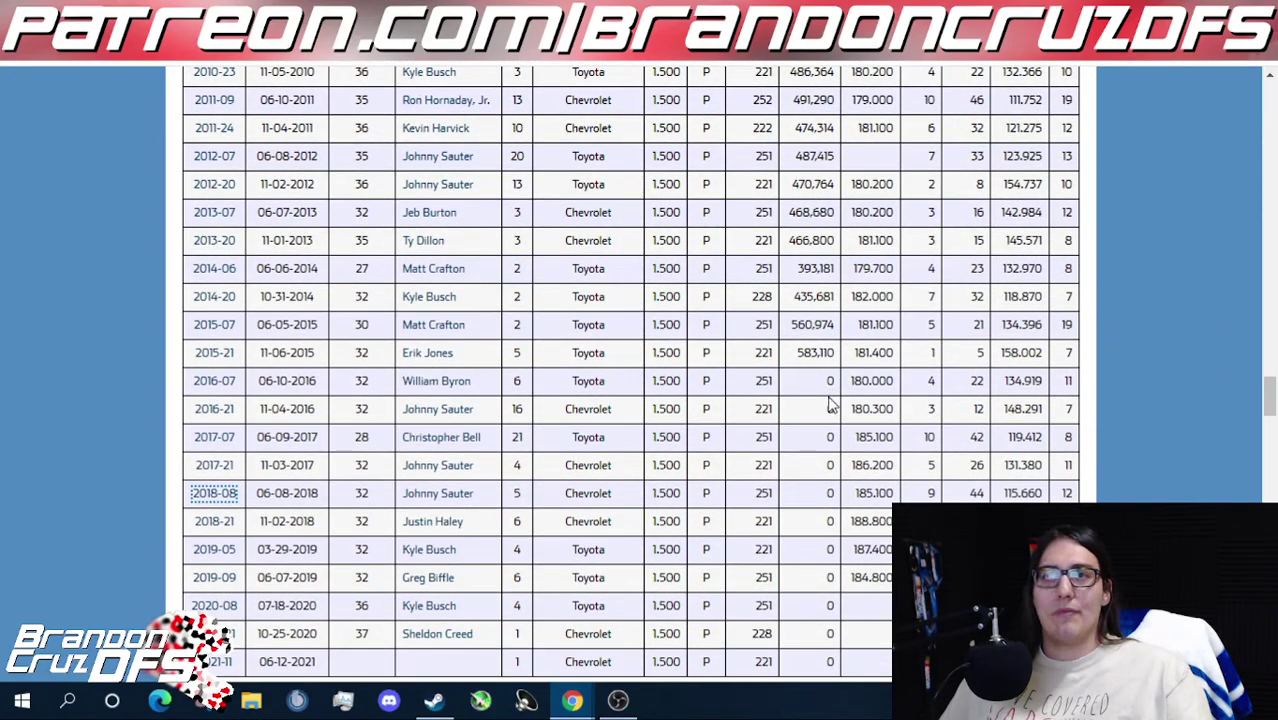
scroll(825, 404, up, 10)
scroll(815, 404, down, 12)
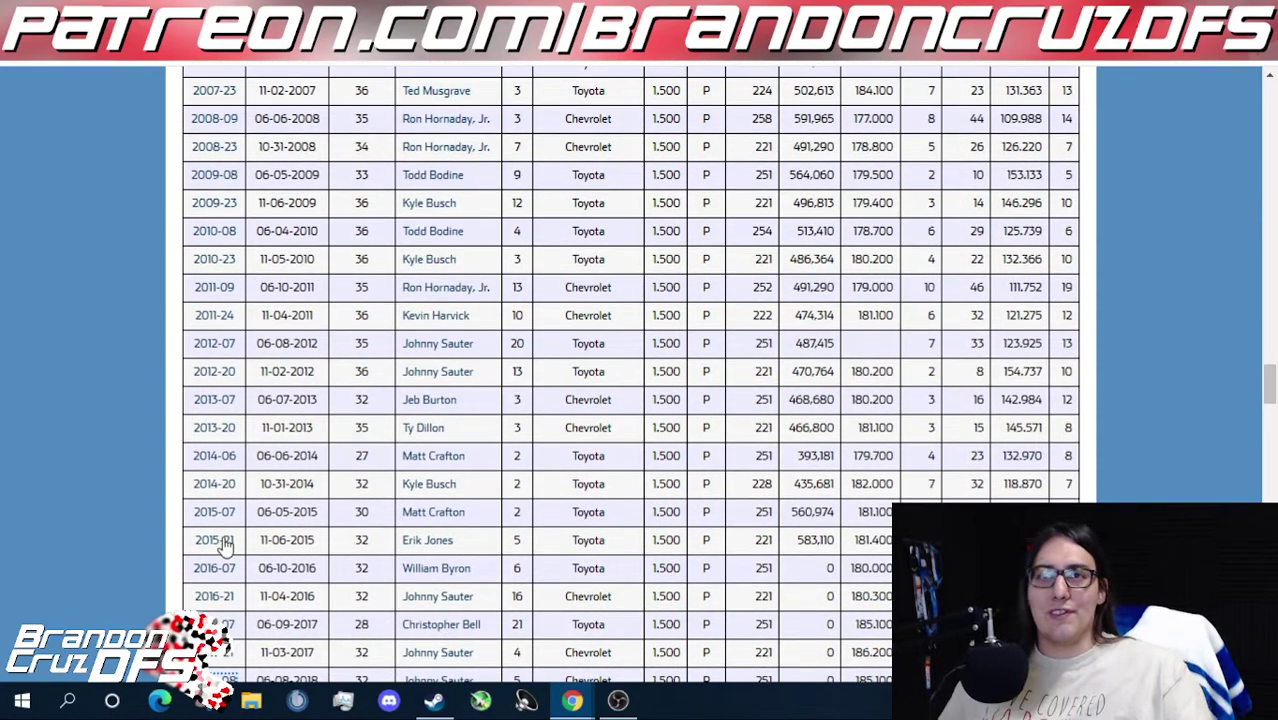
right_click(225, 545)
click(392, 382)
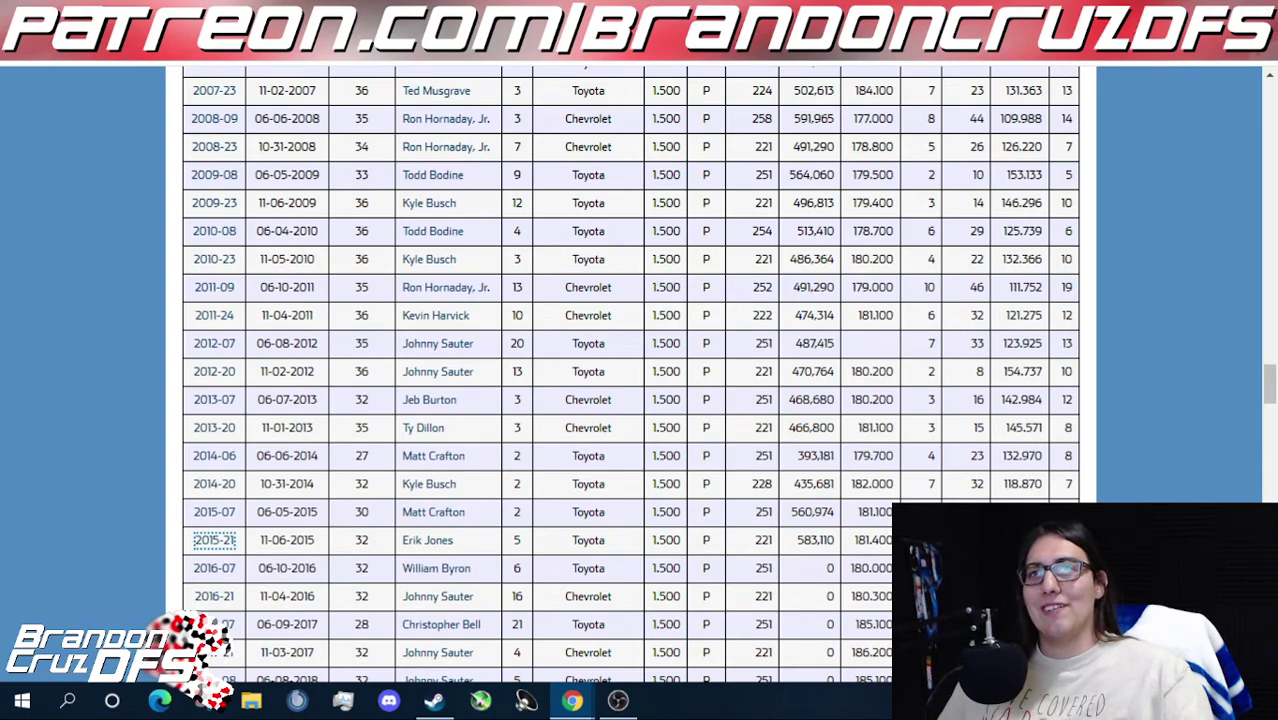
key(ctrl+Tab)
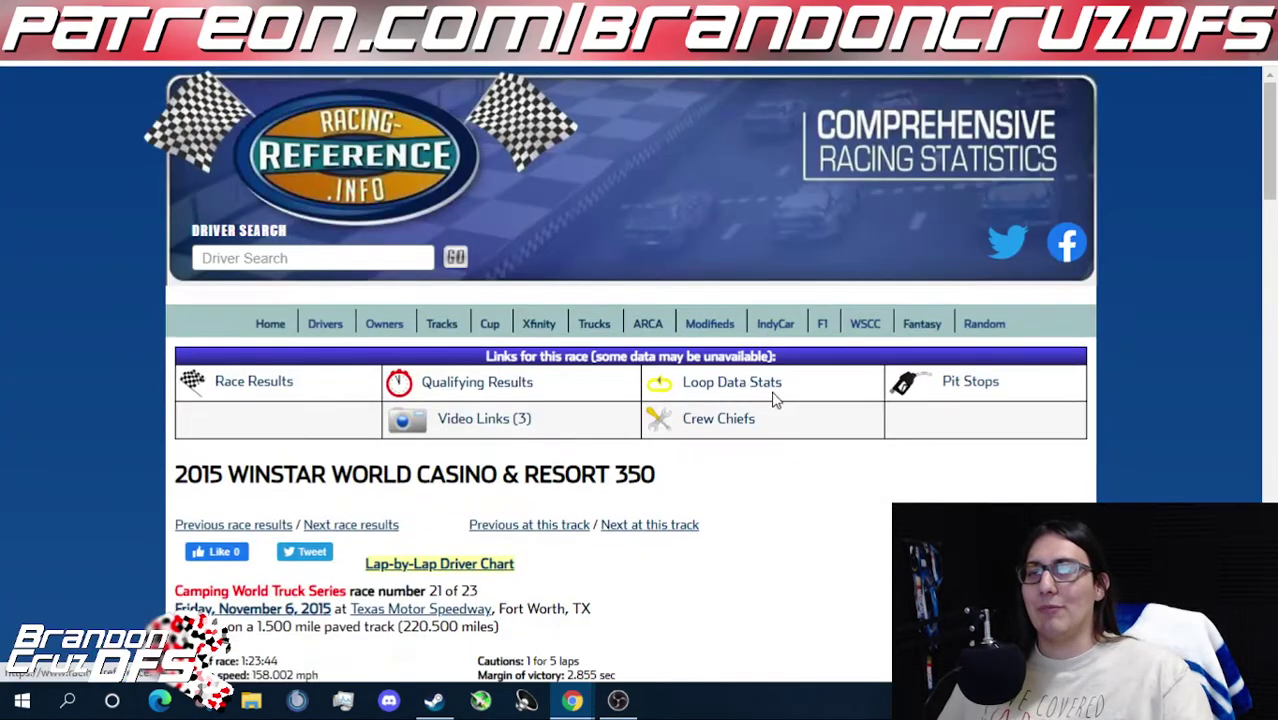
- Open the 2015 Camping World Truck Series season results from the race page
scroll(770, 394, down, 3)
scroll(626, 393, down, 3)
scroll(523, 210, up, 3)
click(340, 428)
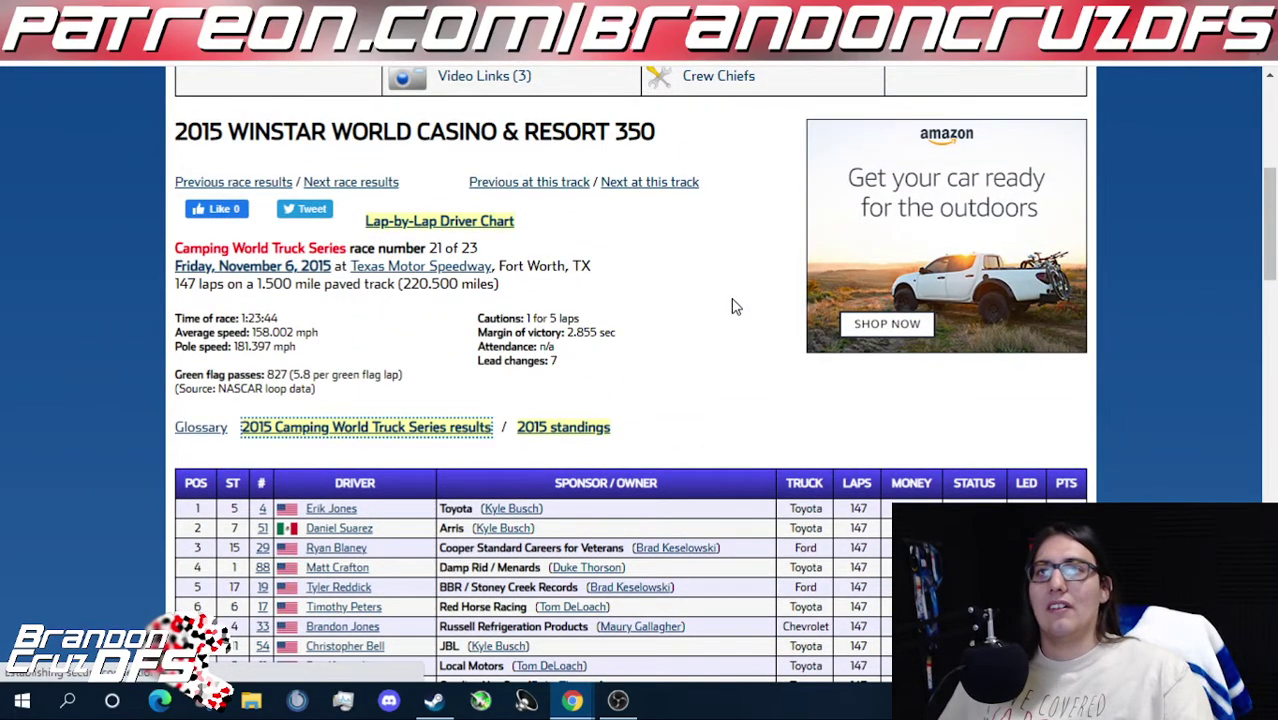
- Compare the purse of the November Fort Worth race with the Chicago race's purse in the 2015 season table
scroll(733, 303, down, 1)
scroll(733, 306, down, 4)
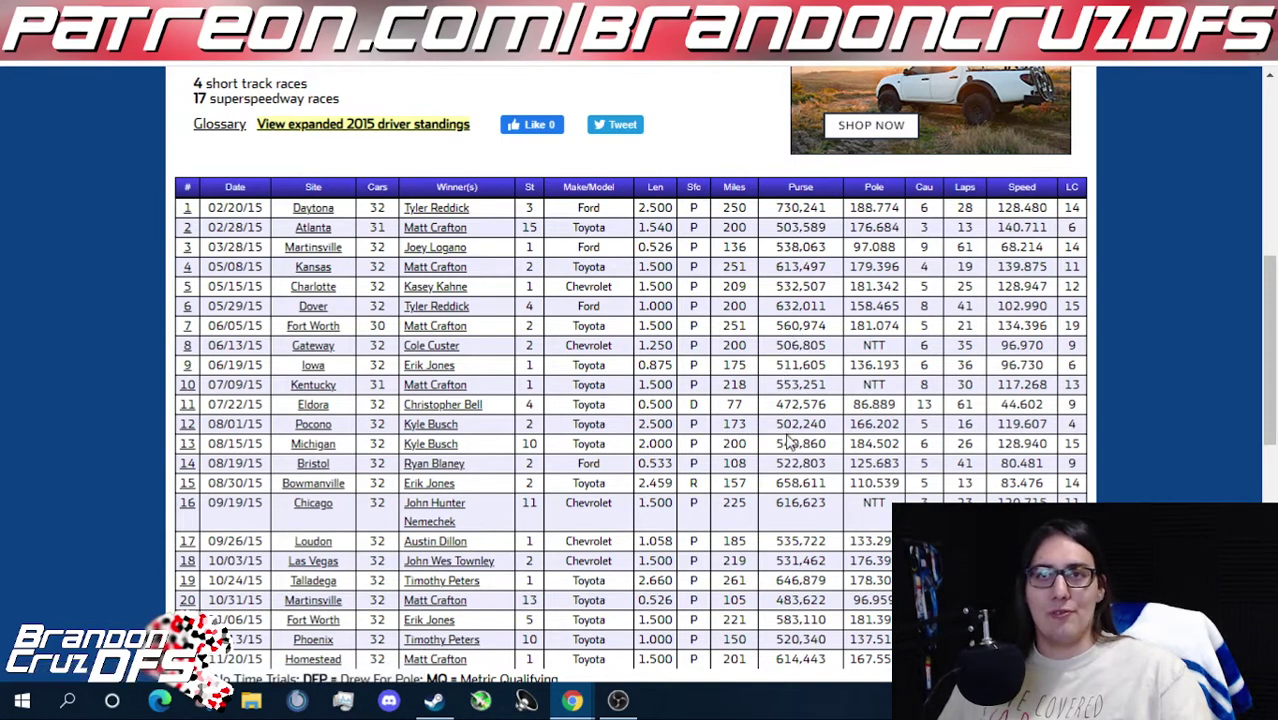
scroll(789, 311, down, 1)
drag(774, 526, 828, 527)
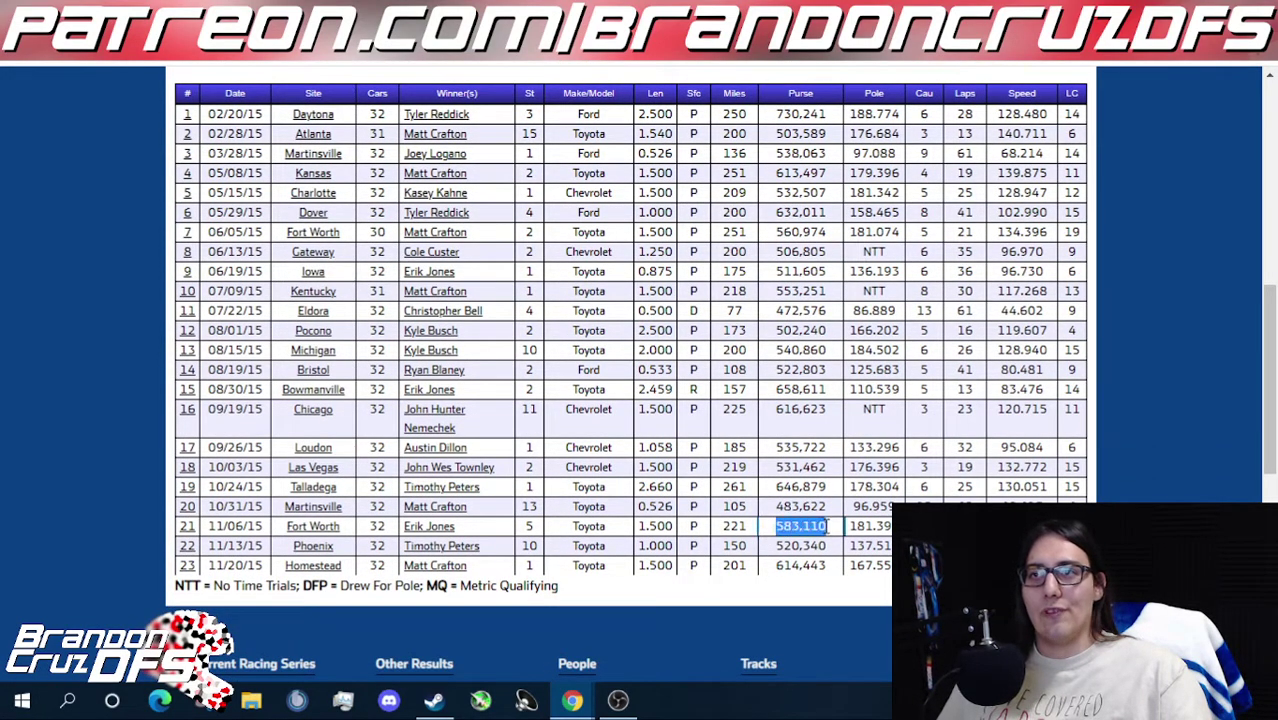
click(780, 392)
drag(782, 409, 848, 420)
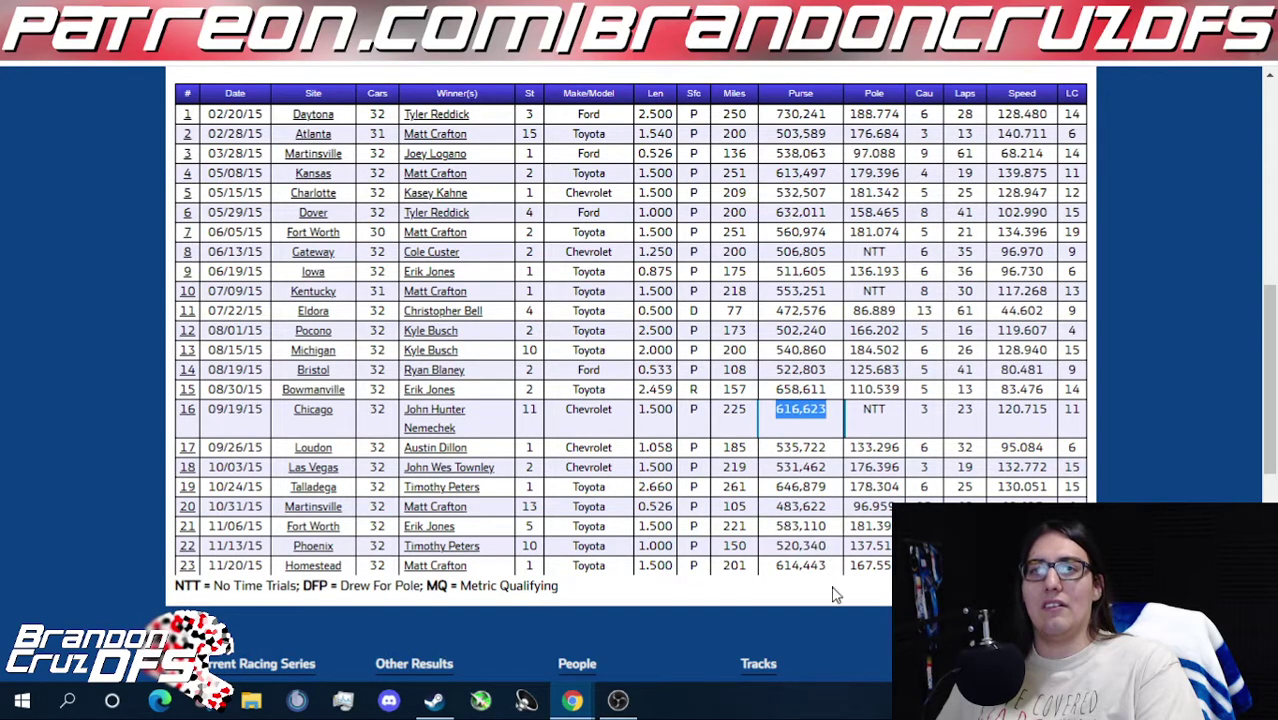
drag(776, 525, 838, 526)
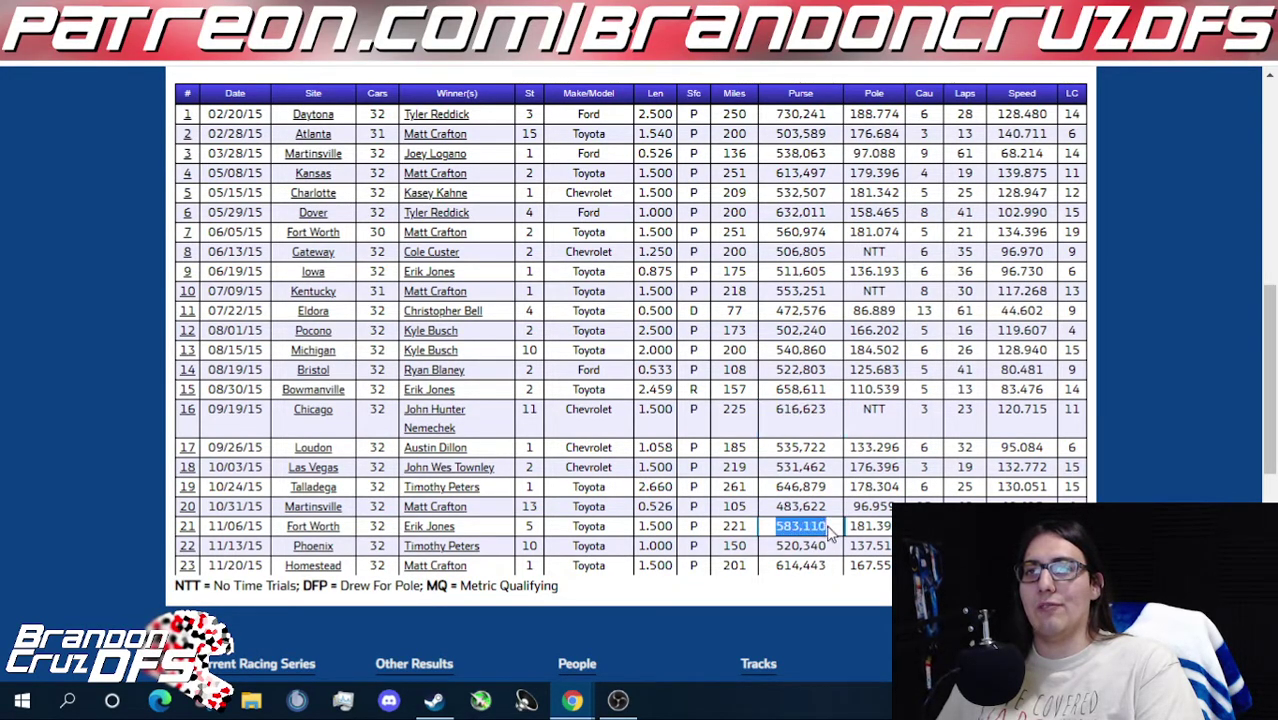
click(836, 526)
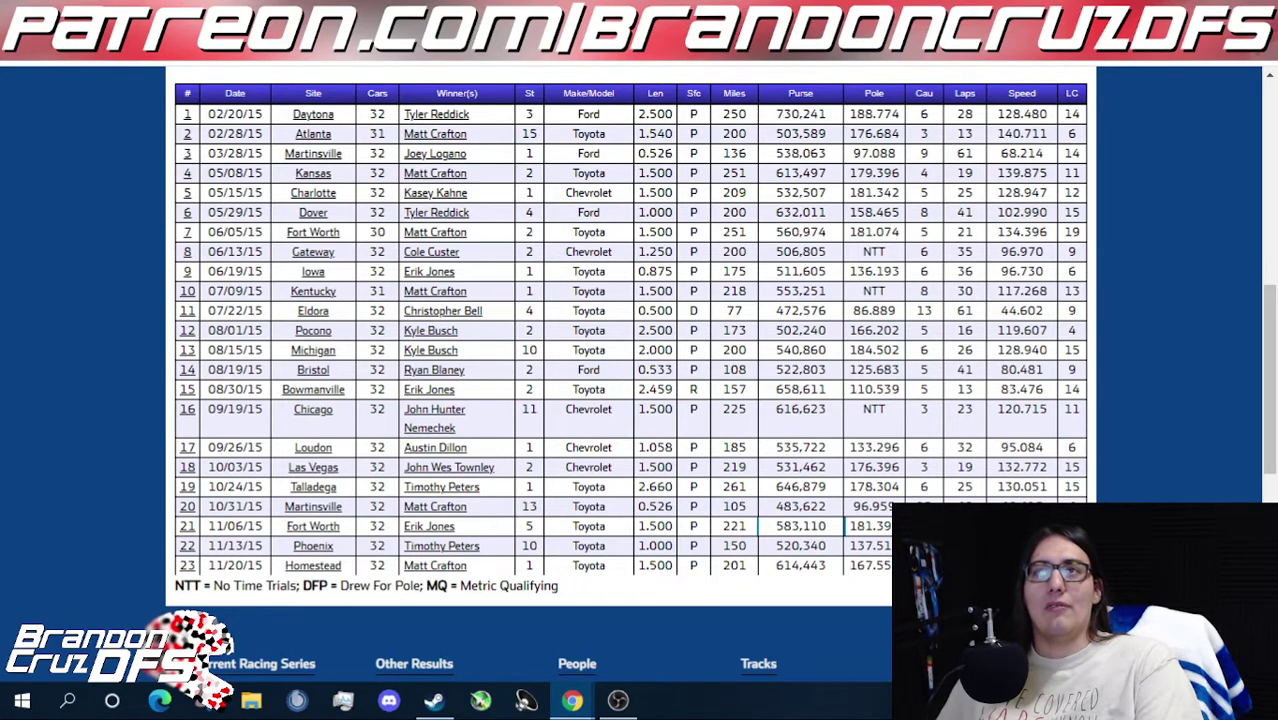
- Review the purses of the recent Texas truck races in the recaps and return to the 2015 WinStar World Casino & Resort 350 page
key(alt+Left)
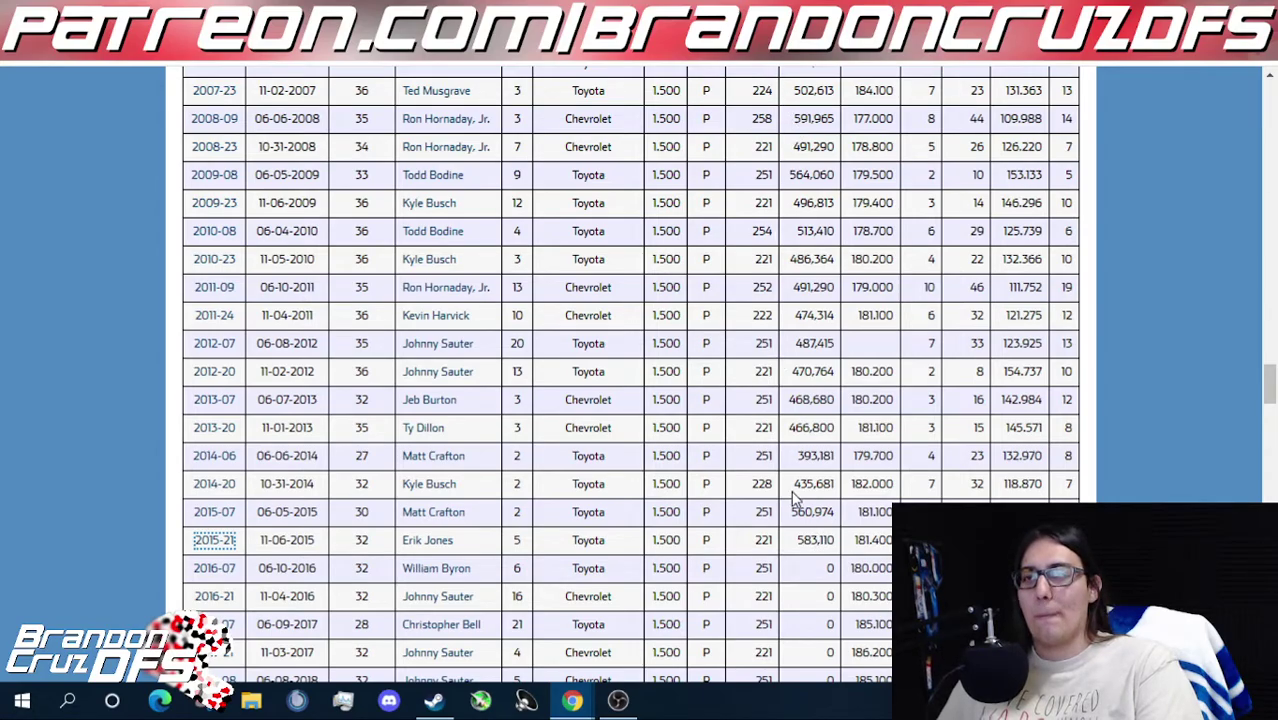
scroll(827, 499, down, 3)
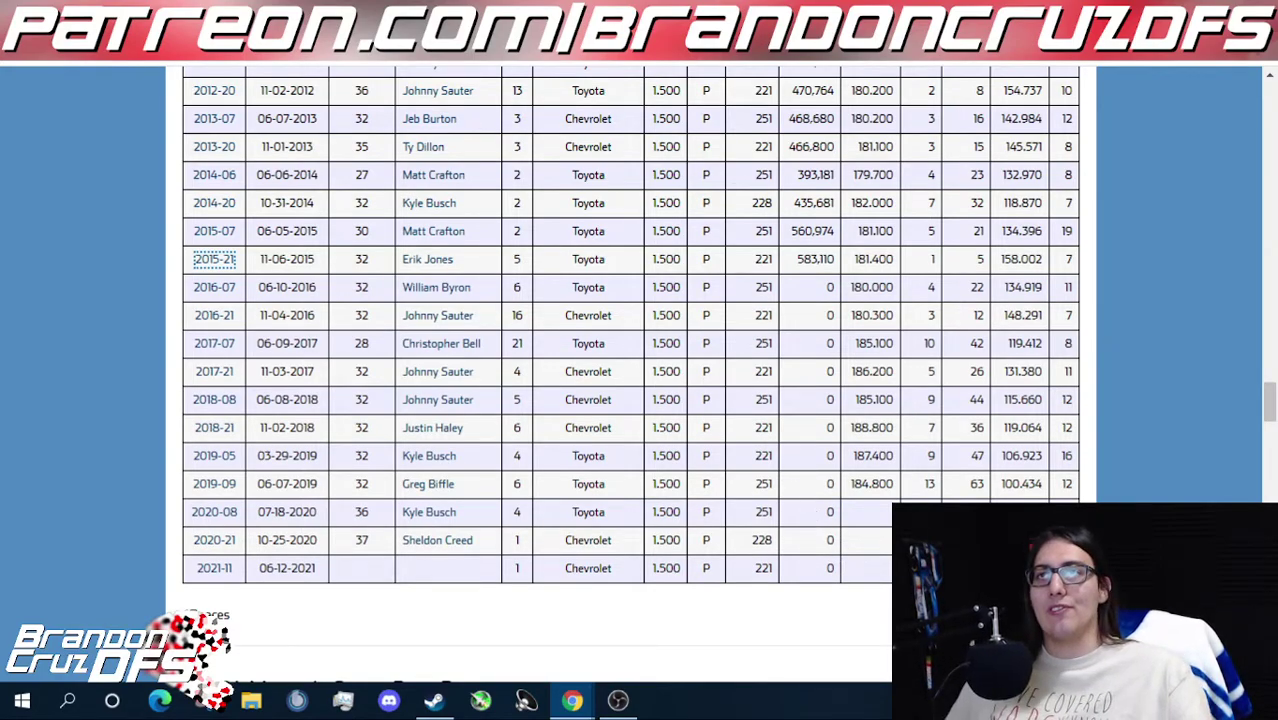
key(alt+Left)
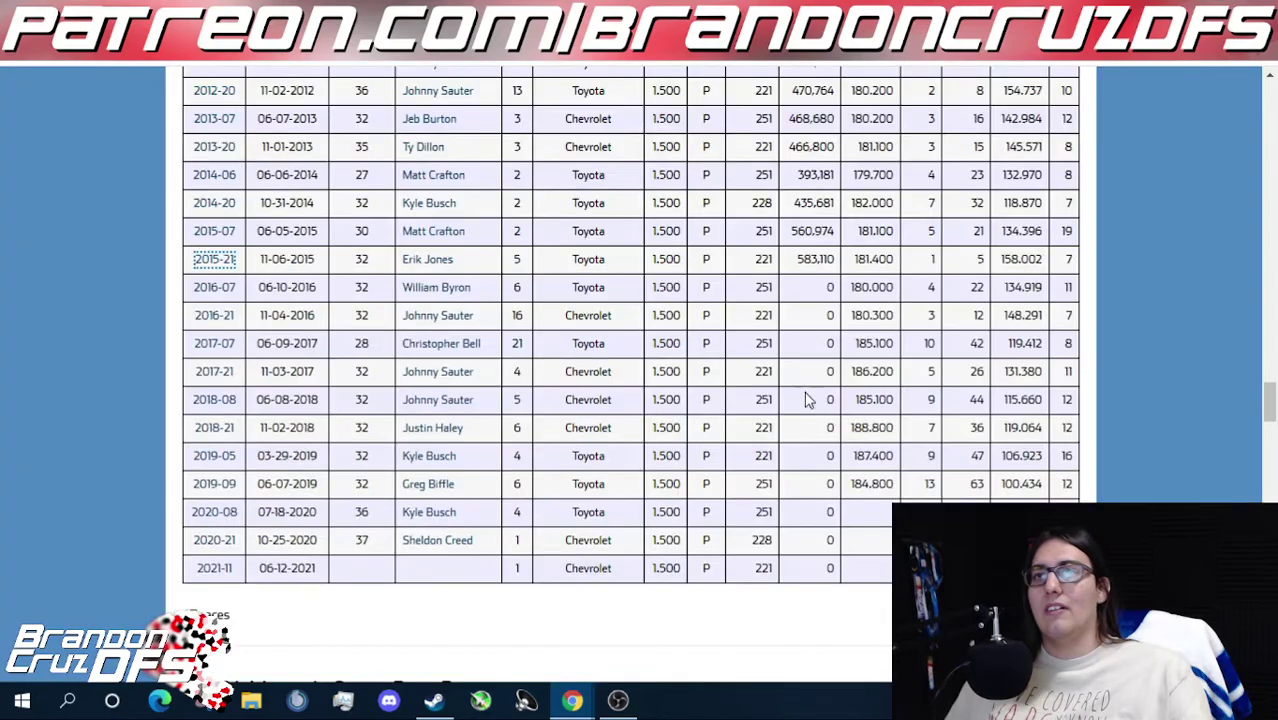
click(220, 353)
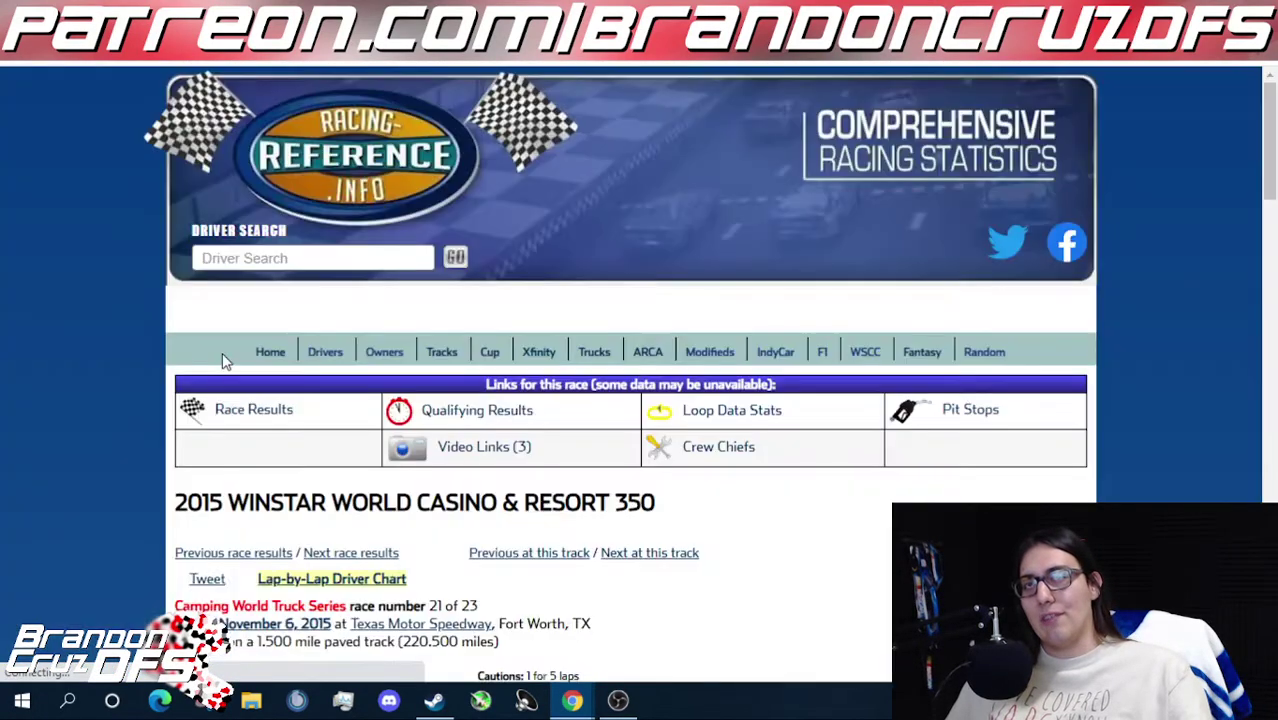
- Examine the prize money column of the 2015 WinStar World Casino & Resort 350 results and highlight the 21st-place payout
scroll(880, 415, down, 4)
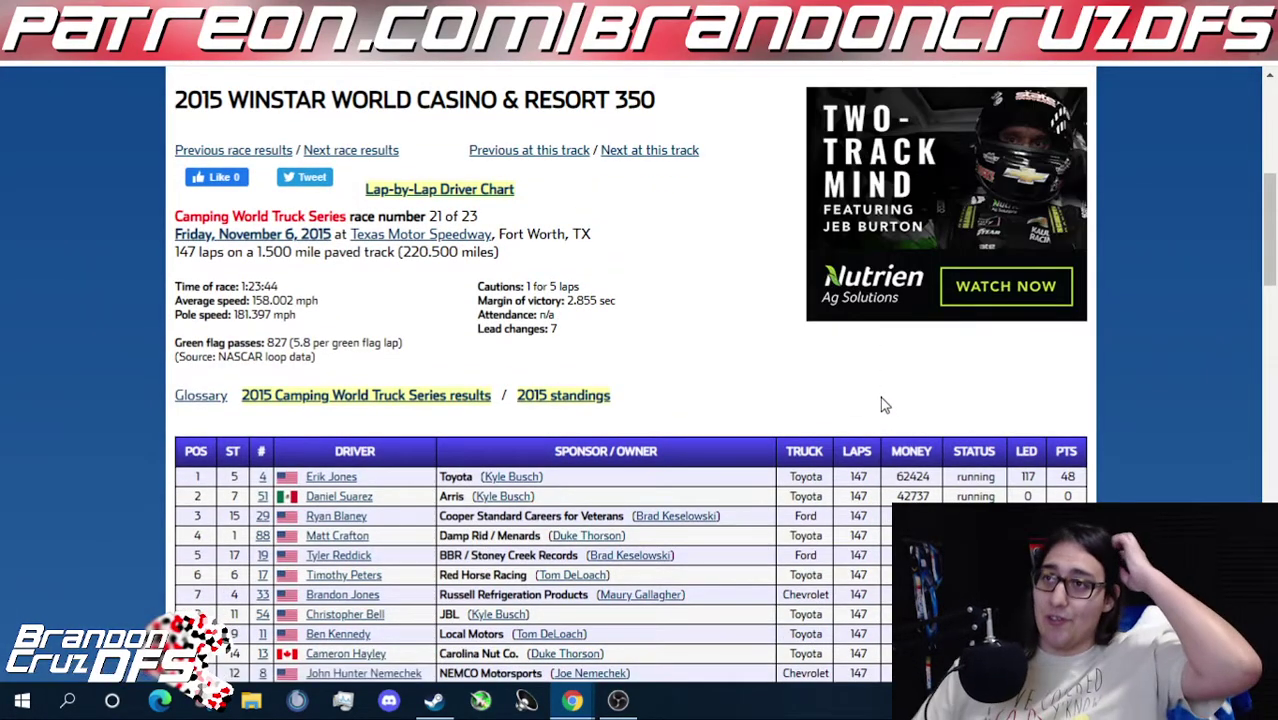
scroll(881, 405, down, 4)
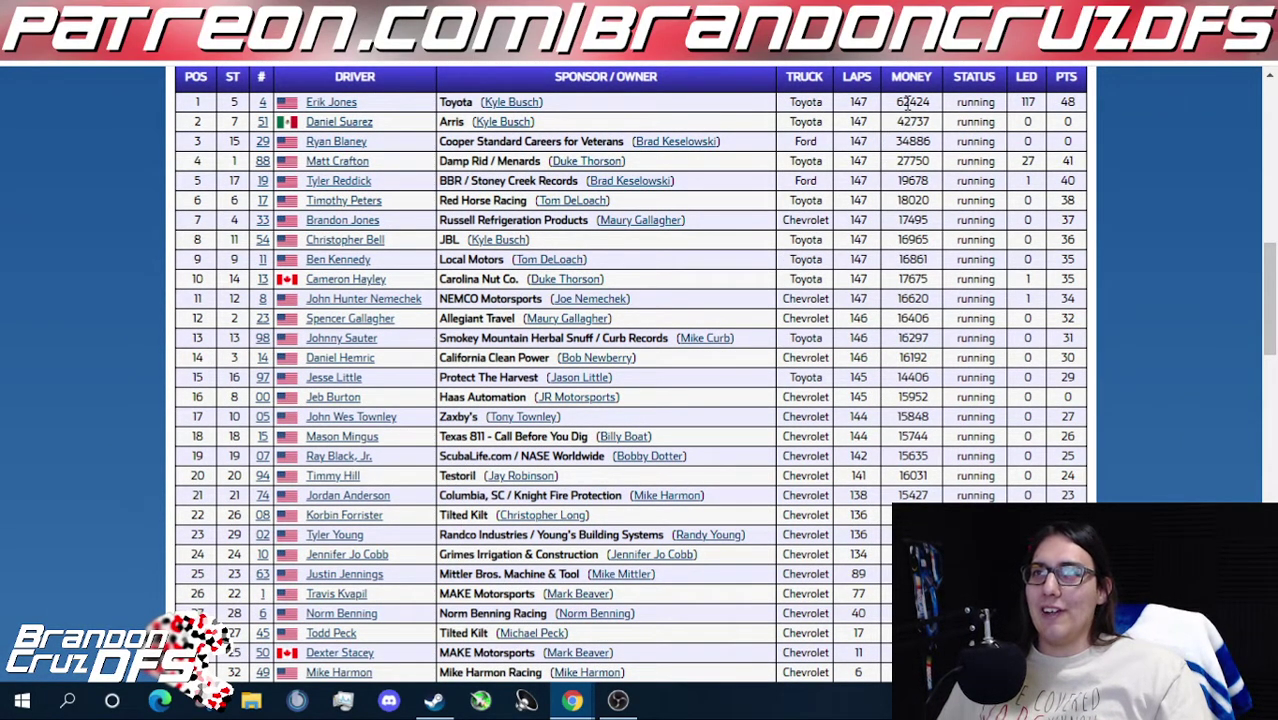
scroll(903, 237, down, 4)
scroll(939, 354, up, 1)
scroll(941, 437, down, 12)
scroll(940, 440, up, 10)
scroll(940, 441, up, 6)
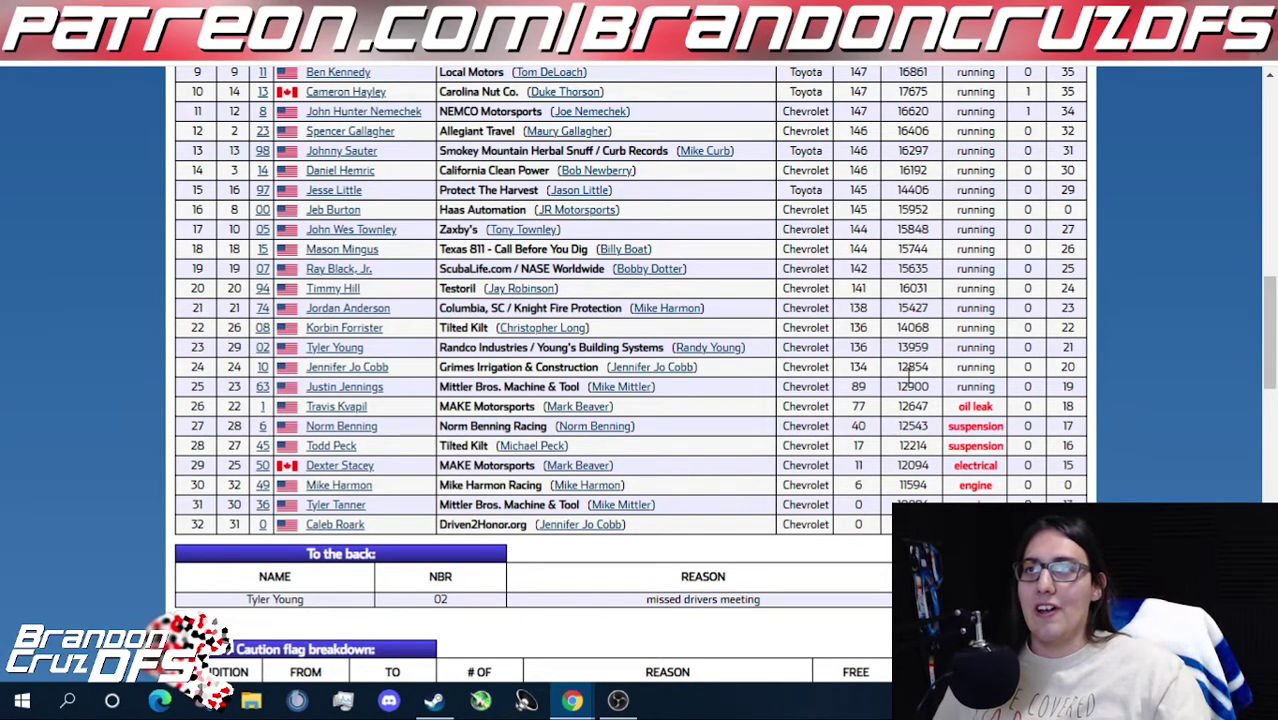
drag(898, 310, 932, 312)
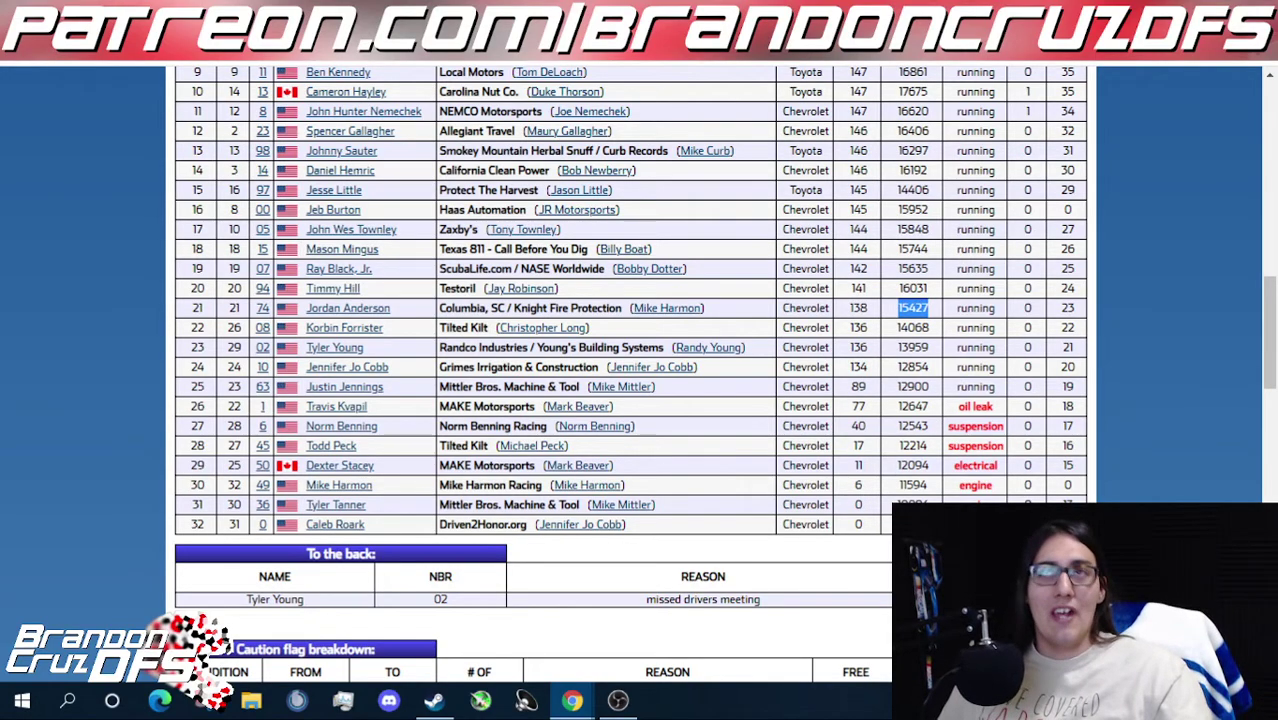
- Return to the Trucks at Texas spreadsheet and grade grid positions 23, 24 and 25 as F, A and D in My Ranking
key(ctrl+Tab)
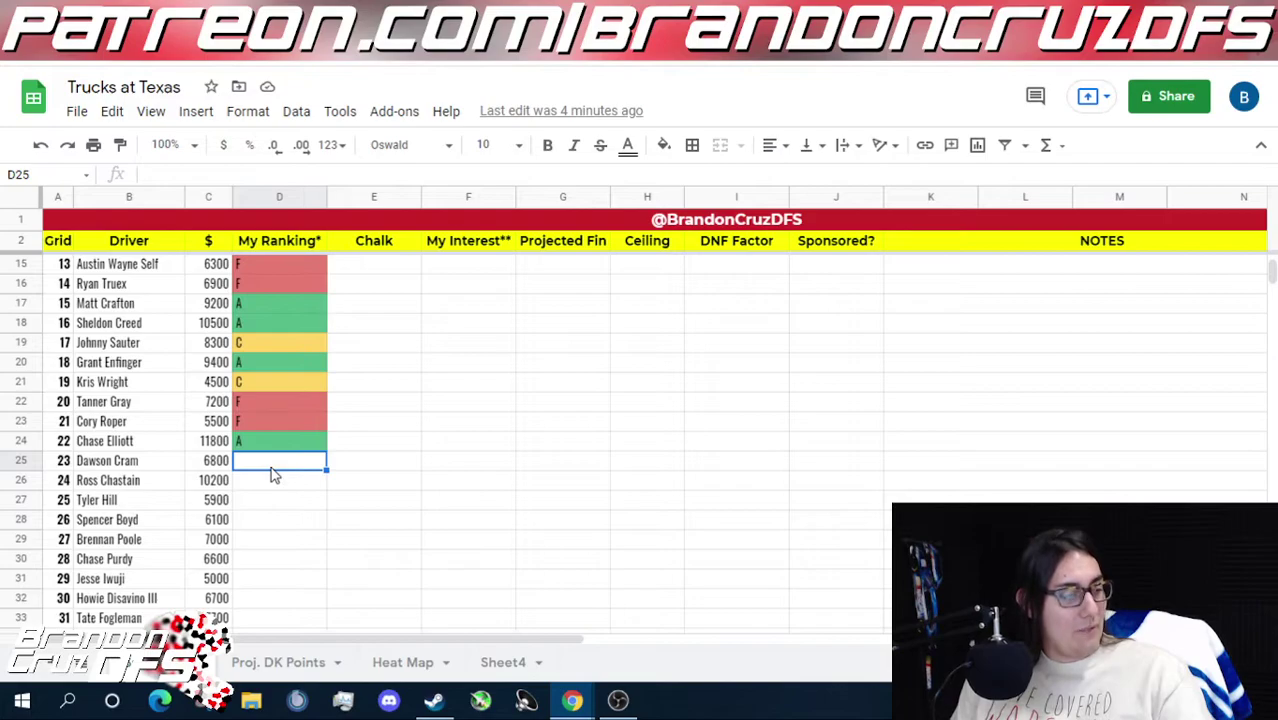
text(F)
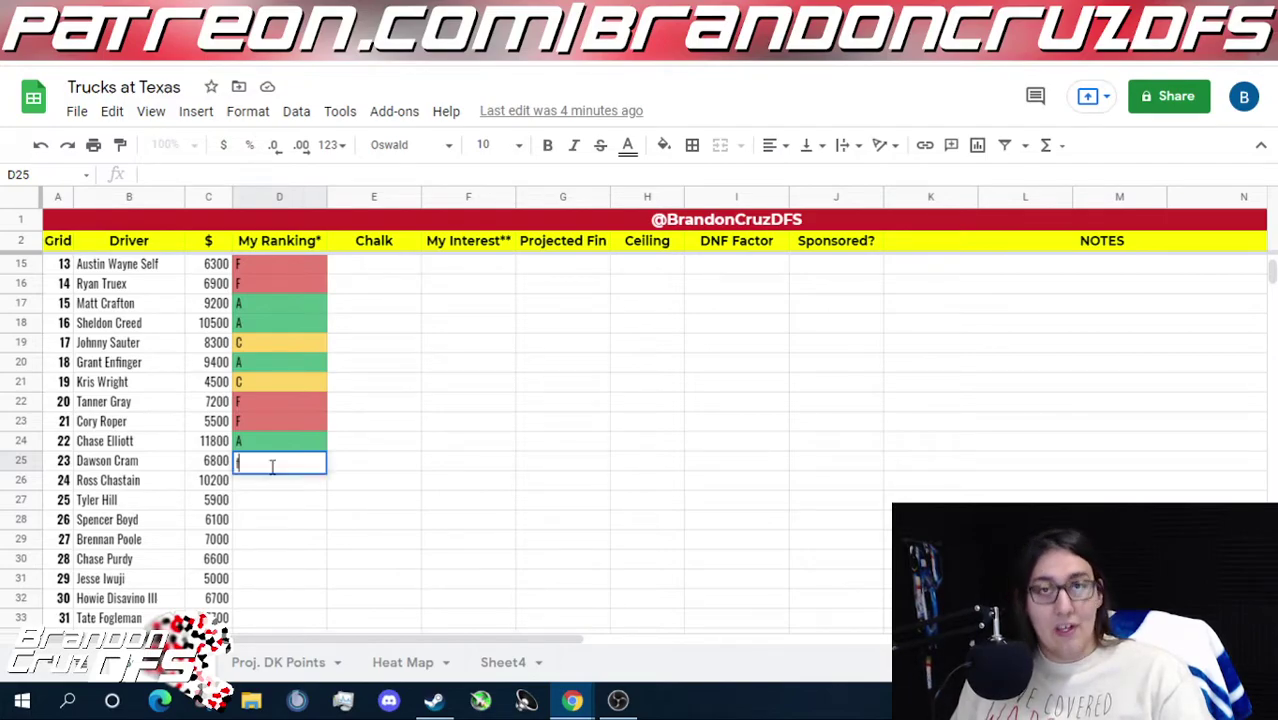
key(Return)
key(Up)
key(Return)
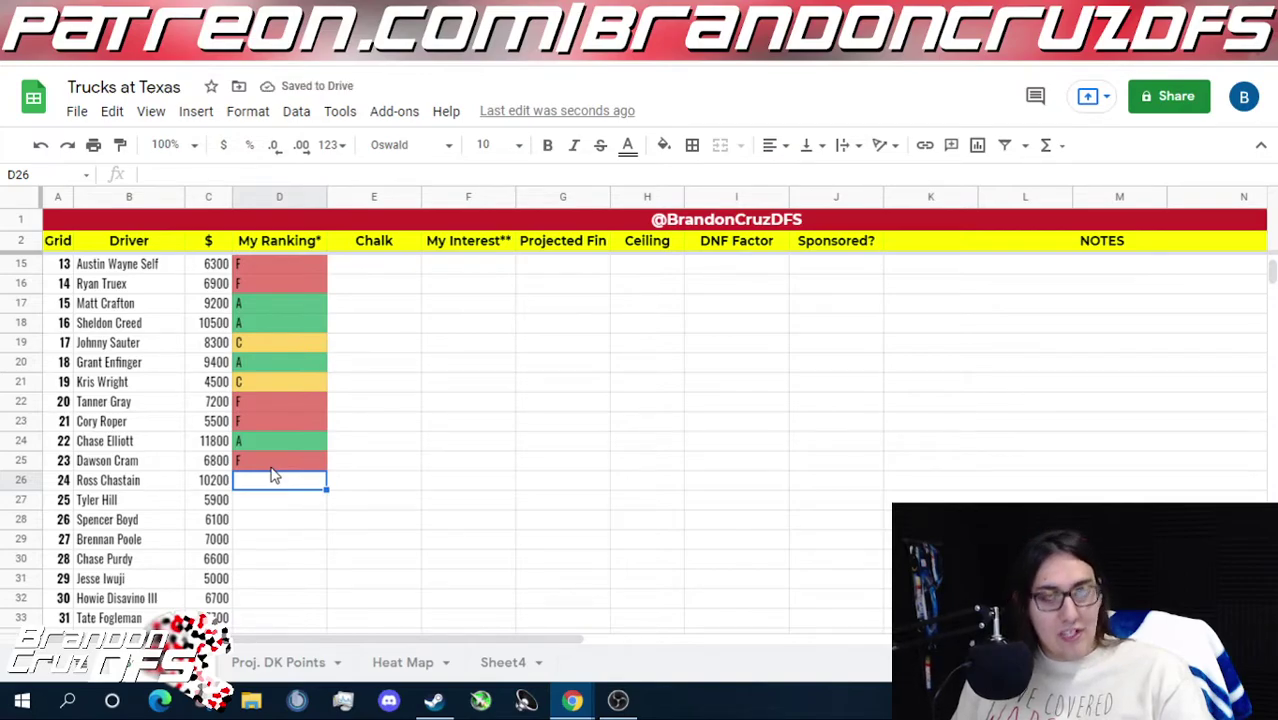
text(A)
key(Return)
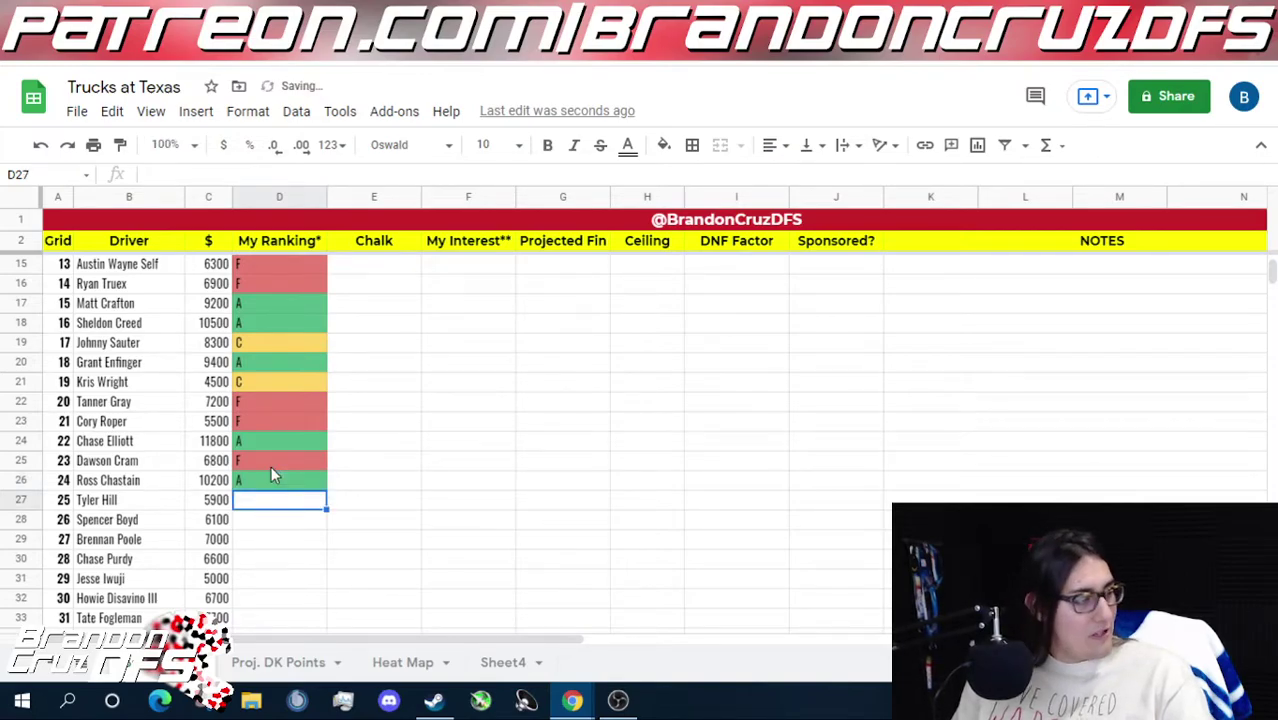
text(D)
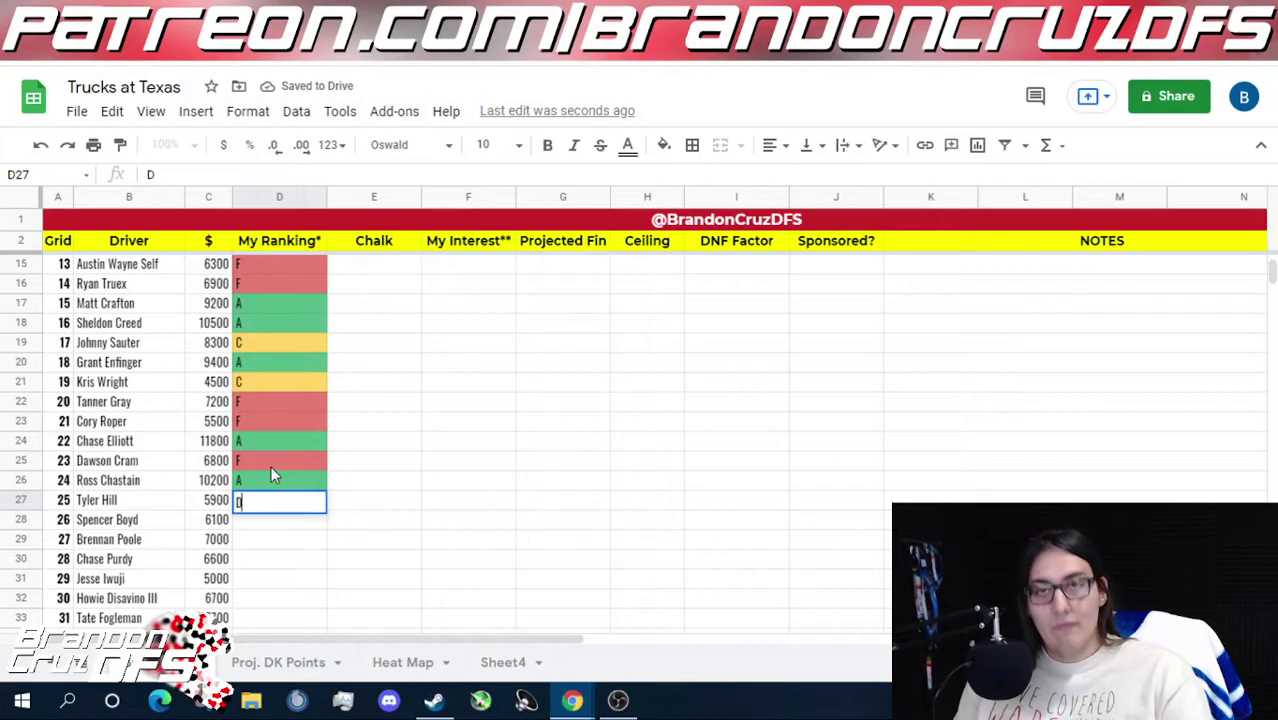
key(Return)
- Look through the ungraded drivers down to grid position 36 and back up to grid position 24
key(Down)
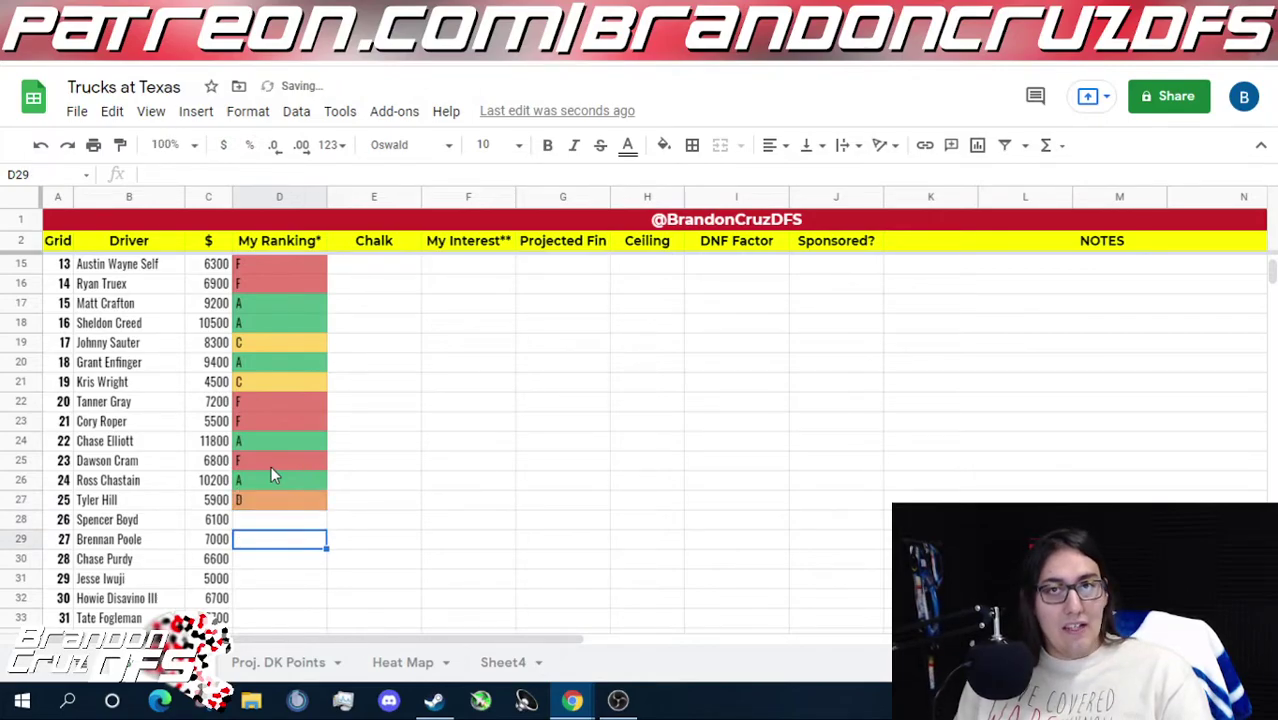
key(Left)
key(Down)
key(Down)
key(Down)
key(Down)
key(Down)
key(Down)
key(Down)
key(Down)
key(Down)
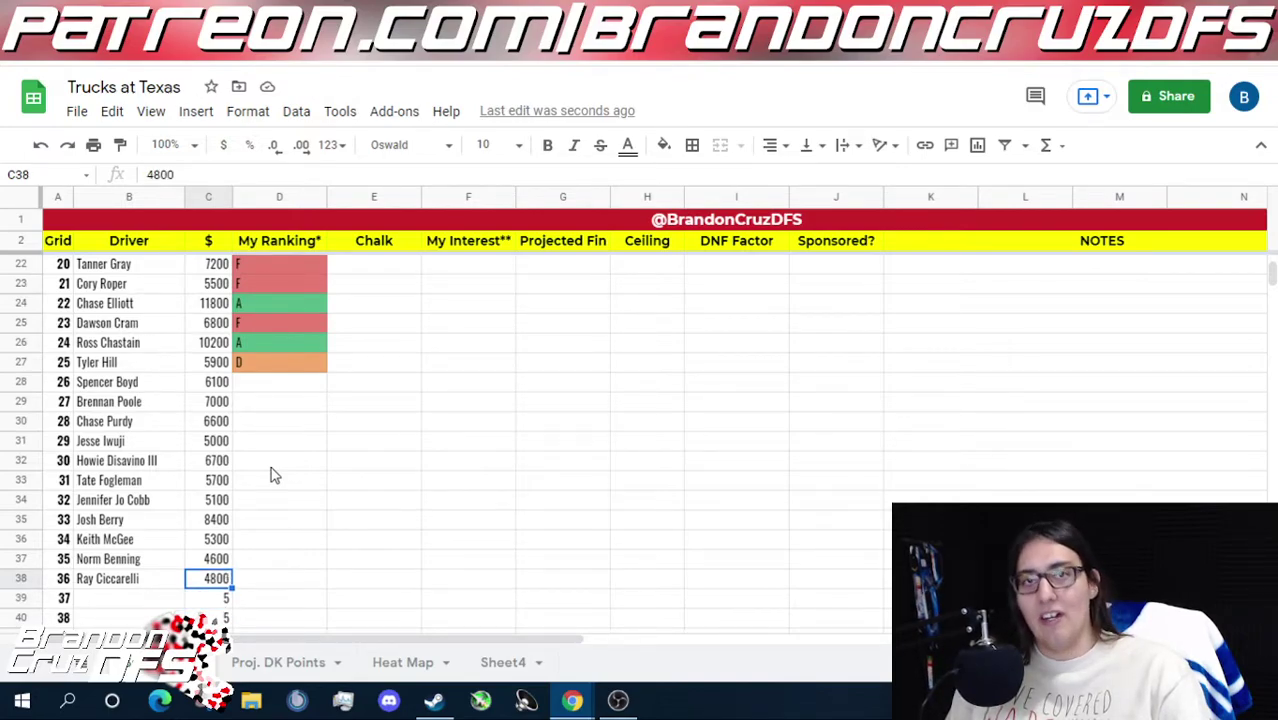
key(Left)
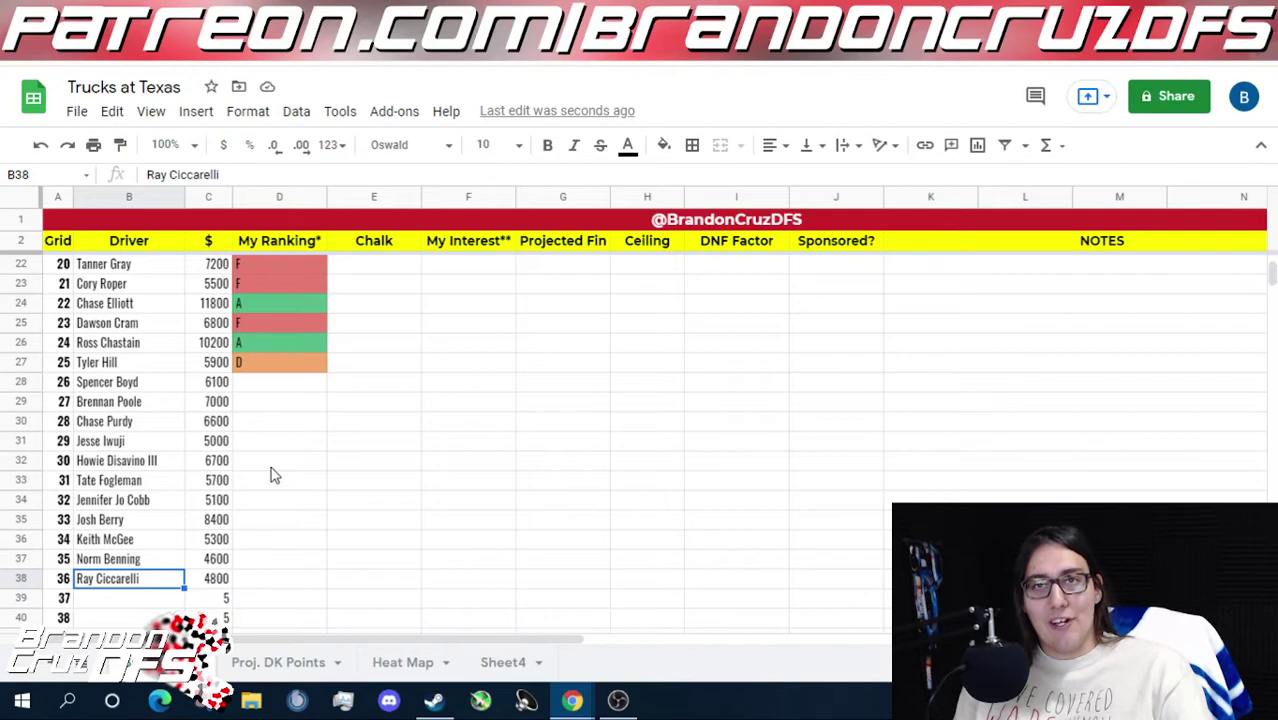
key(Up)
key(Up)
key(Up)
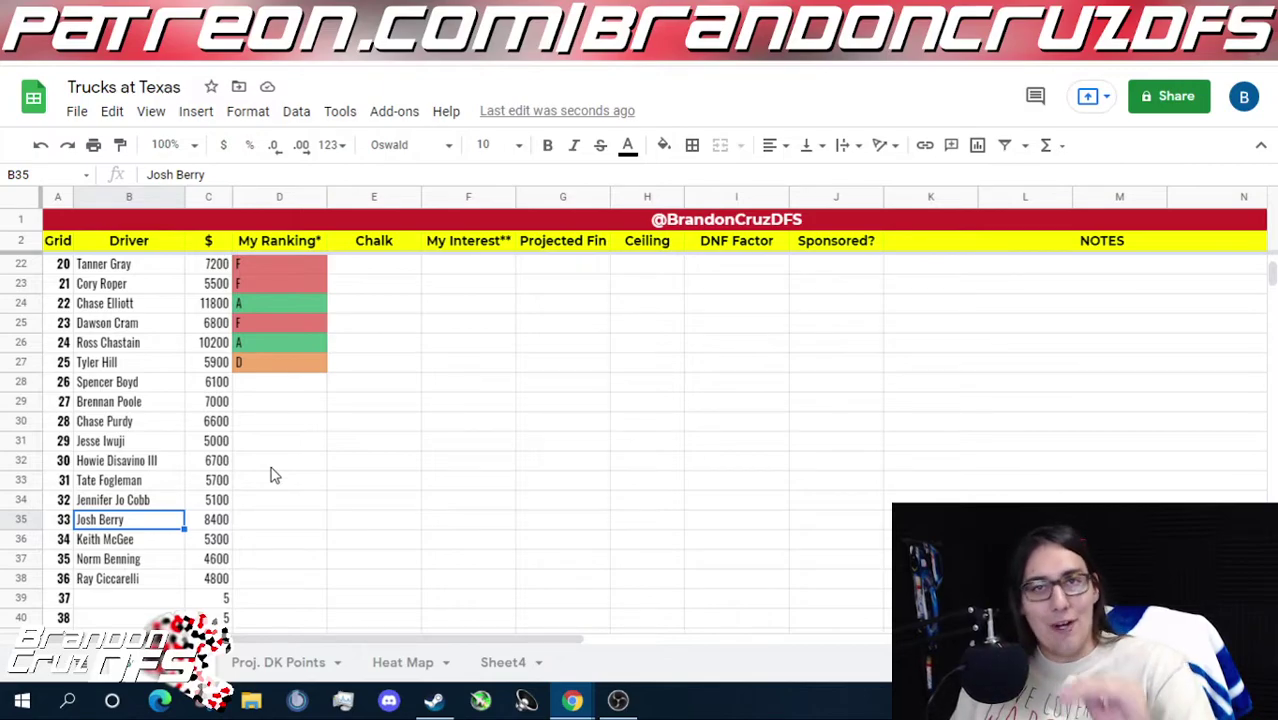
key(Up)
key(Down)
key(Down)
key(Down)
key(Down)
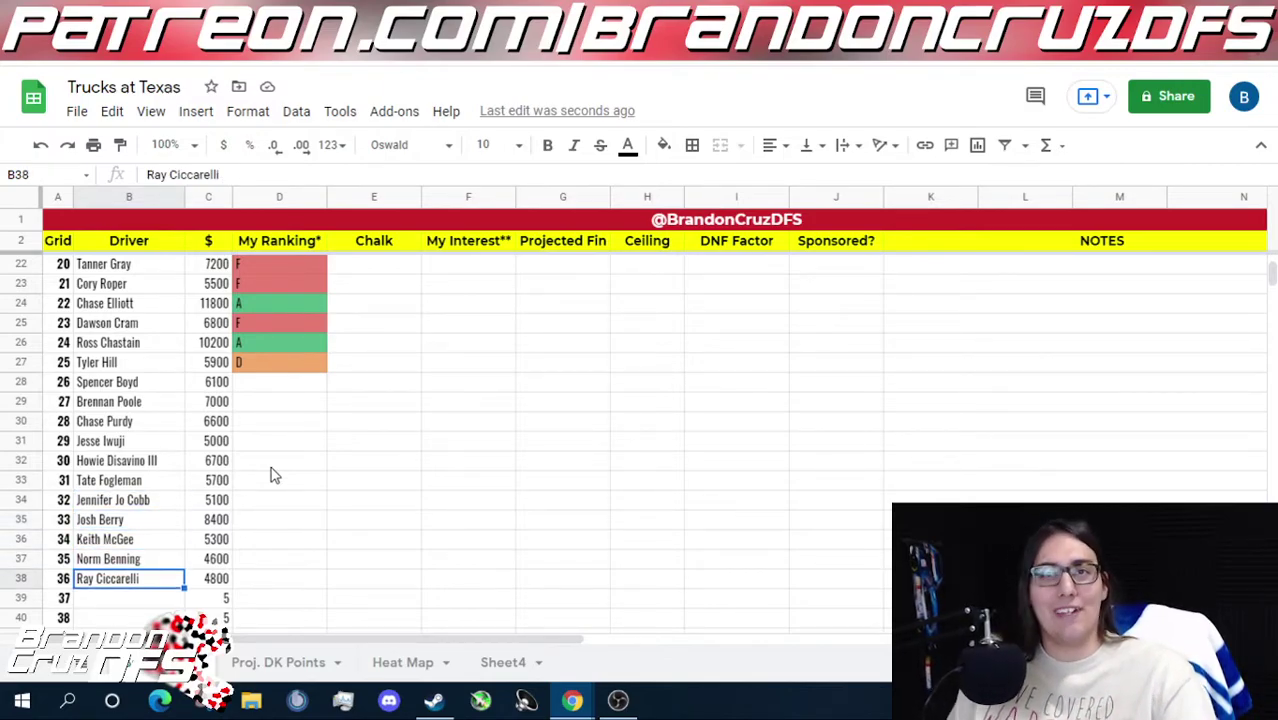
key(Up)
key(Up)
key(Up)
key(Up)
key(Up)
key(Up)
key(Up)
key(Up)
key(Up)
key(Up)
key(Up)
key(Up)
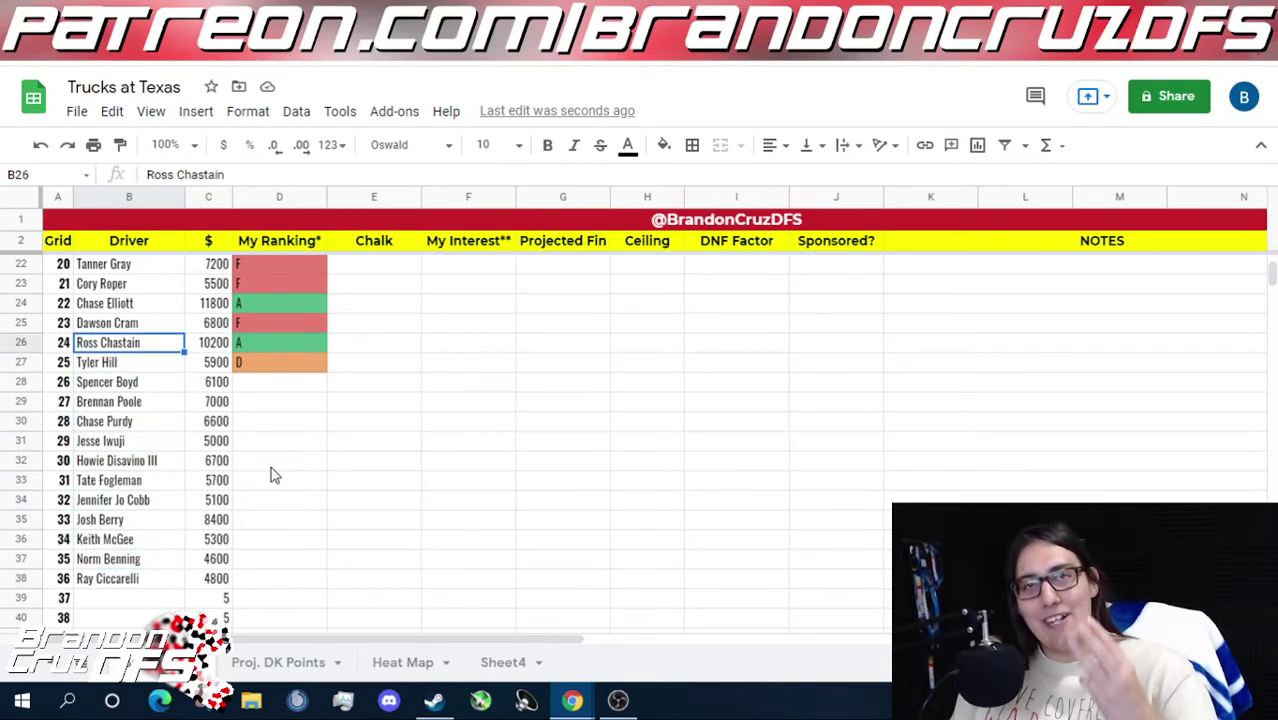
- Compare driver salaries across the field, from grid position 10 down through the back of the grid
key(Right)
key(Up)
key(Up)
key(Up)
key(Up)
key(Up)
key(Up)
key(Up)
key(Up)
key(Up)
key(Up)
key(Up)
key(Up)
key(Up)
key(Up)
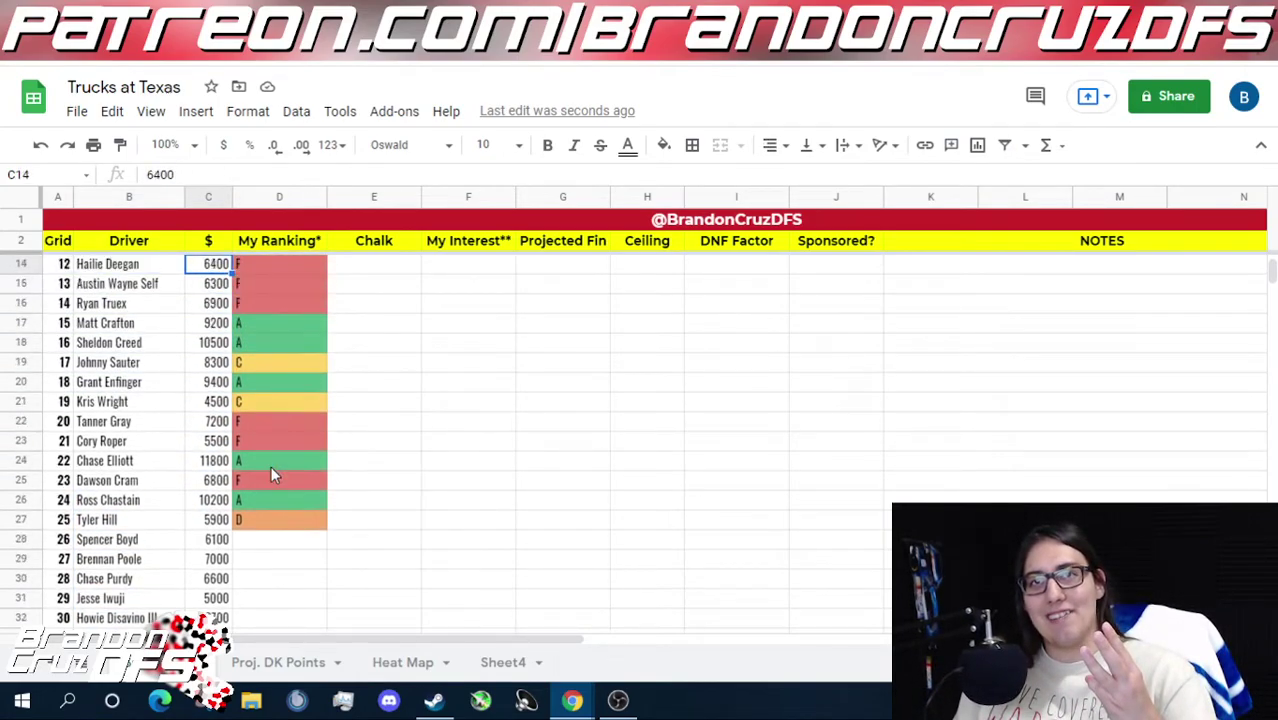
key(Down)
key(Down)
key(Down)
key(Down)
key(Down)
key(Down)
key(Down)
key(Down)
key(Down)
key(Down)
key(Down)
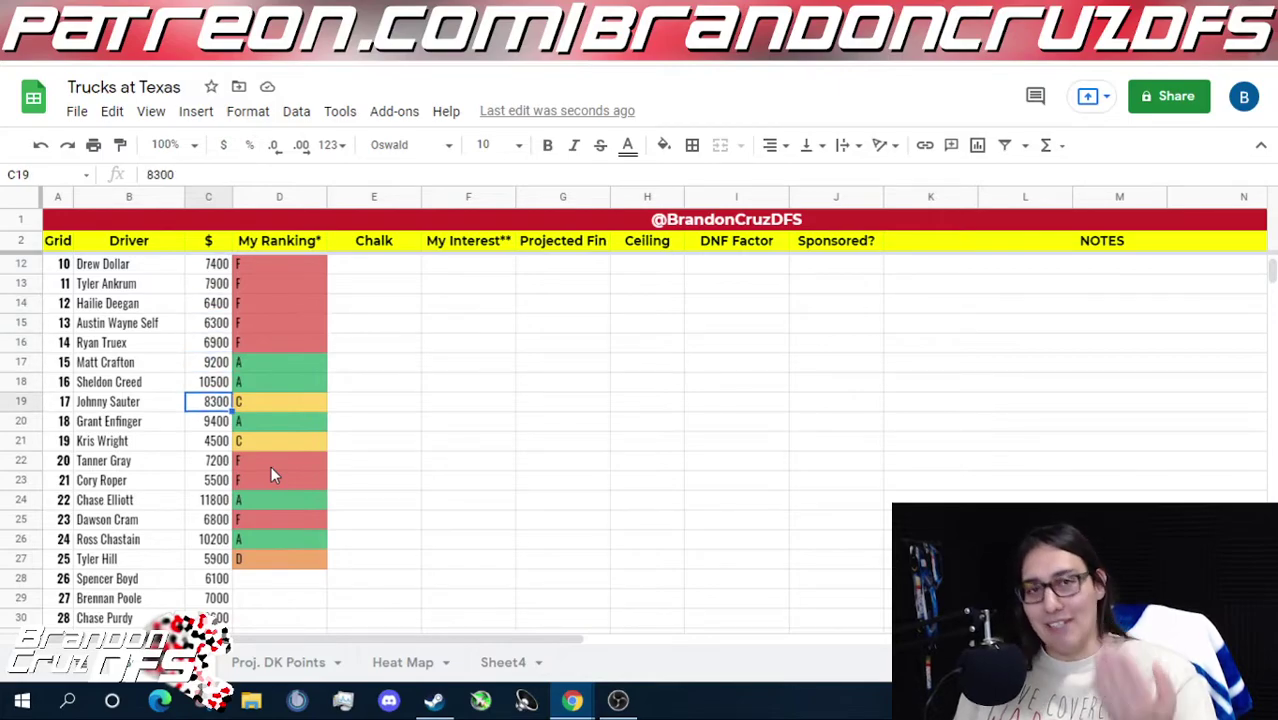
key(Down)
key(Down)
key(Down)
key(Down)
key(Down)
key(Down)
key(Down)
key(Down)
key(Down)
key(Down)
key(Down)
key(Down)
key(Down)
key(Down)
key(Down)
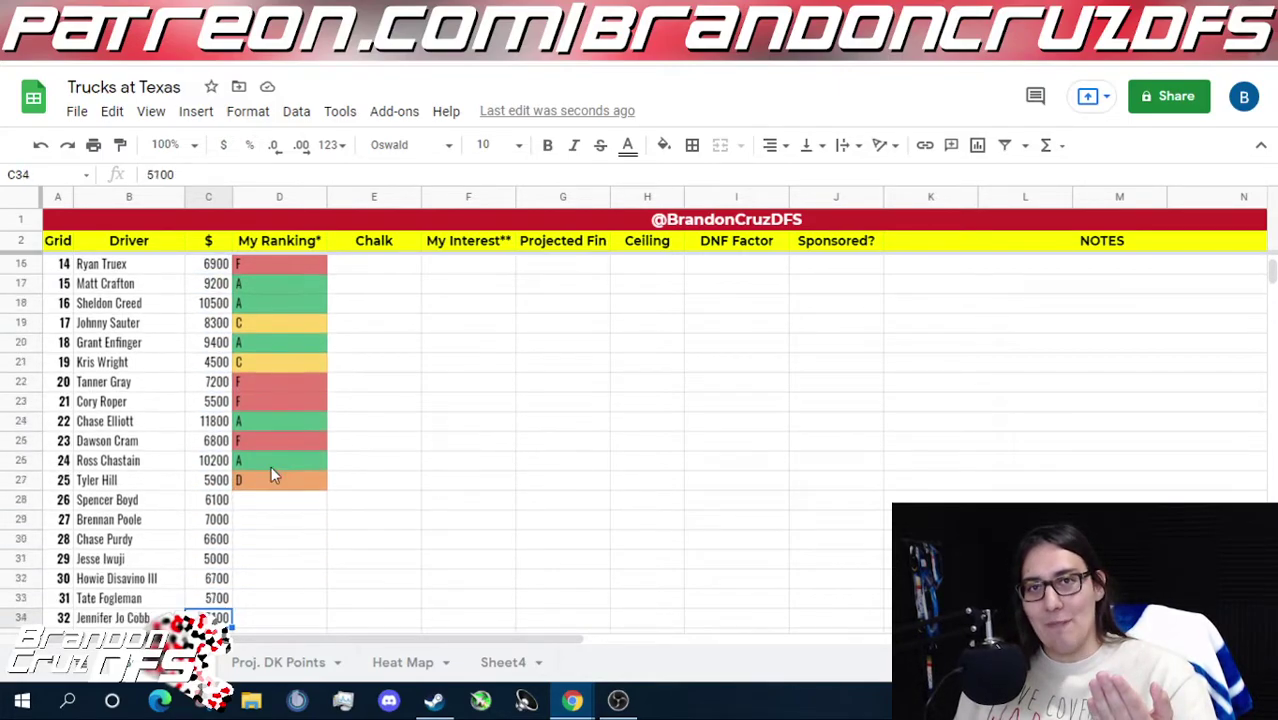
key(Down)
key(Down)
- Review the names and salaries of the ungraded drivers in grid positions 26 to 36 once more
key(Left)
key(Up)
key(Up)
key(Up)
key(Up)
key(Up)
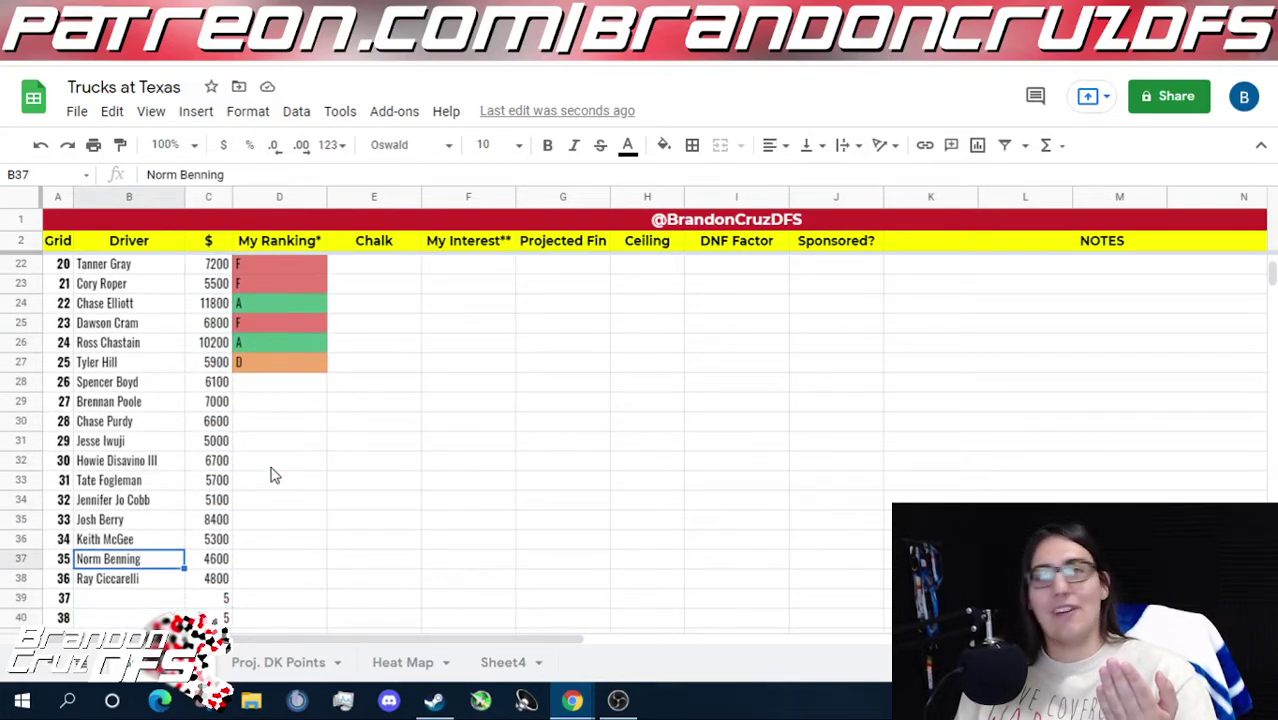
key(Up)
key(Up)
key(Up)
key(Up)
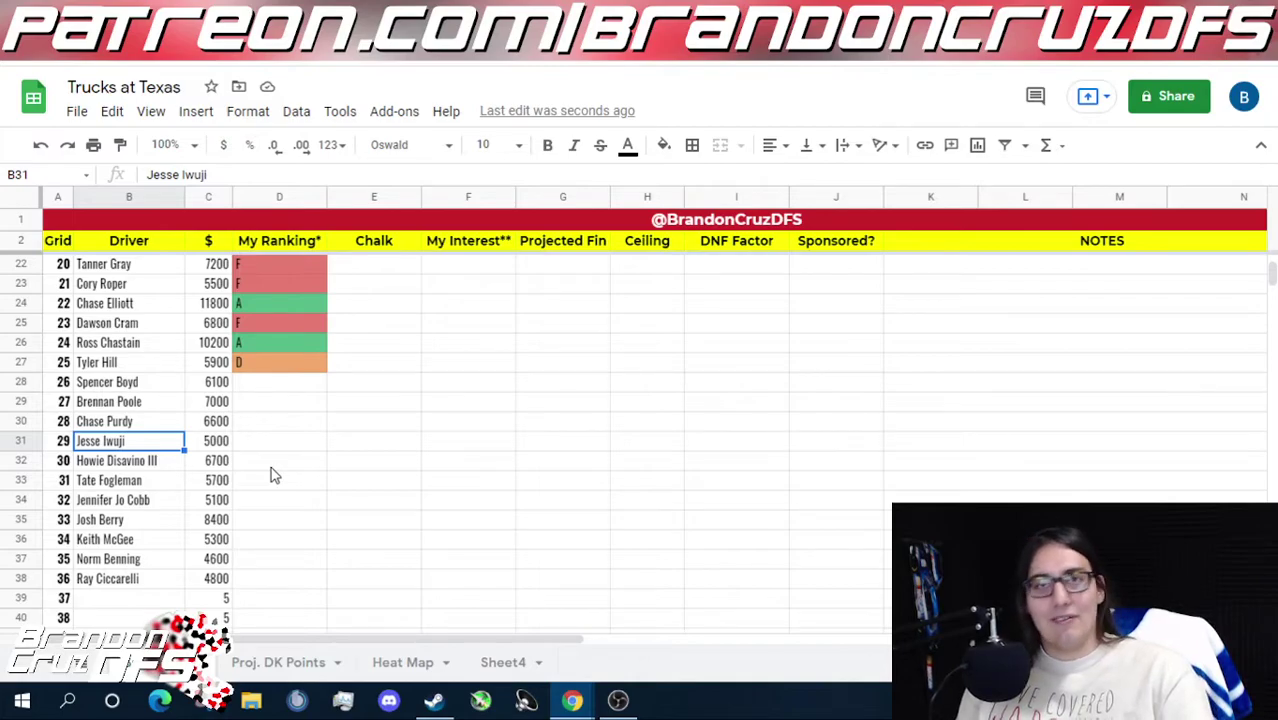
key(Up)
key(Up)
key(Right)
key(Up)
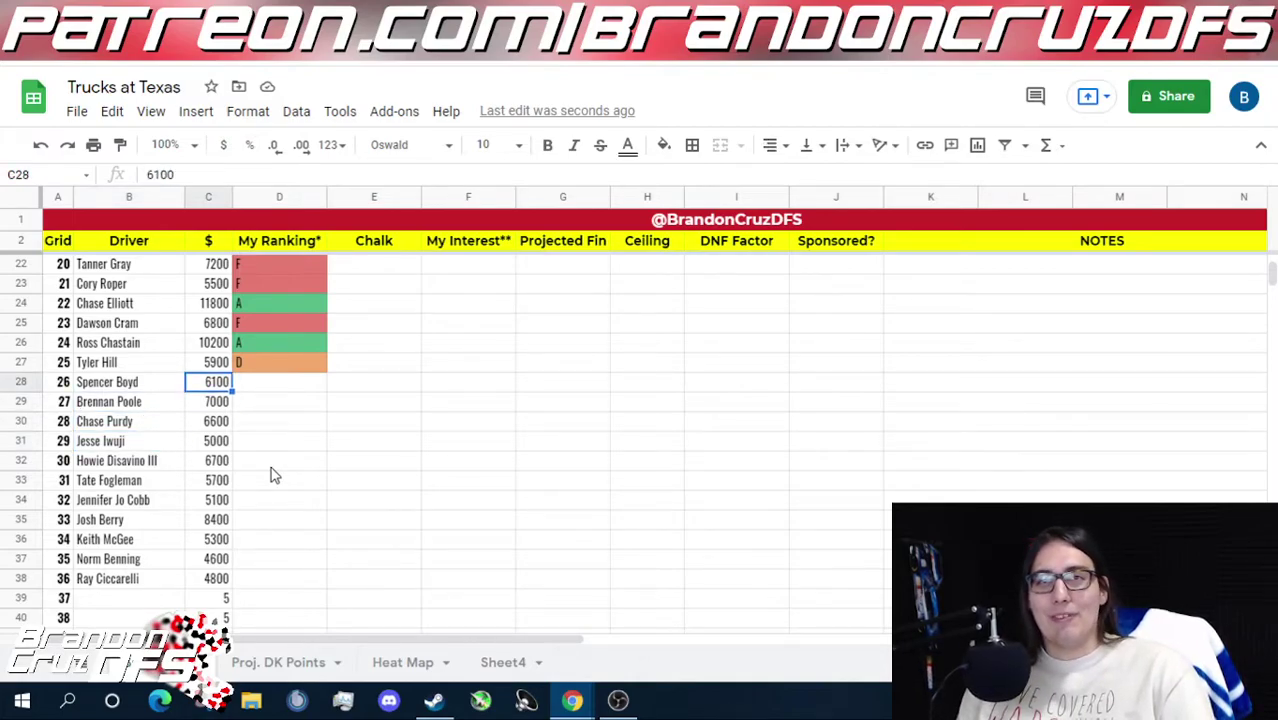
key(Right)
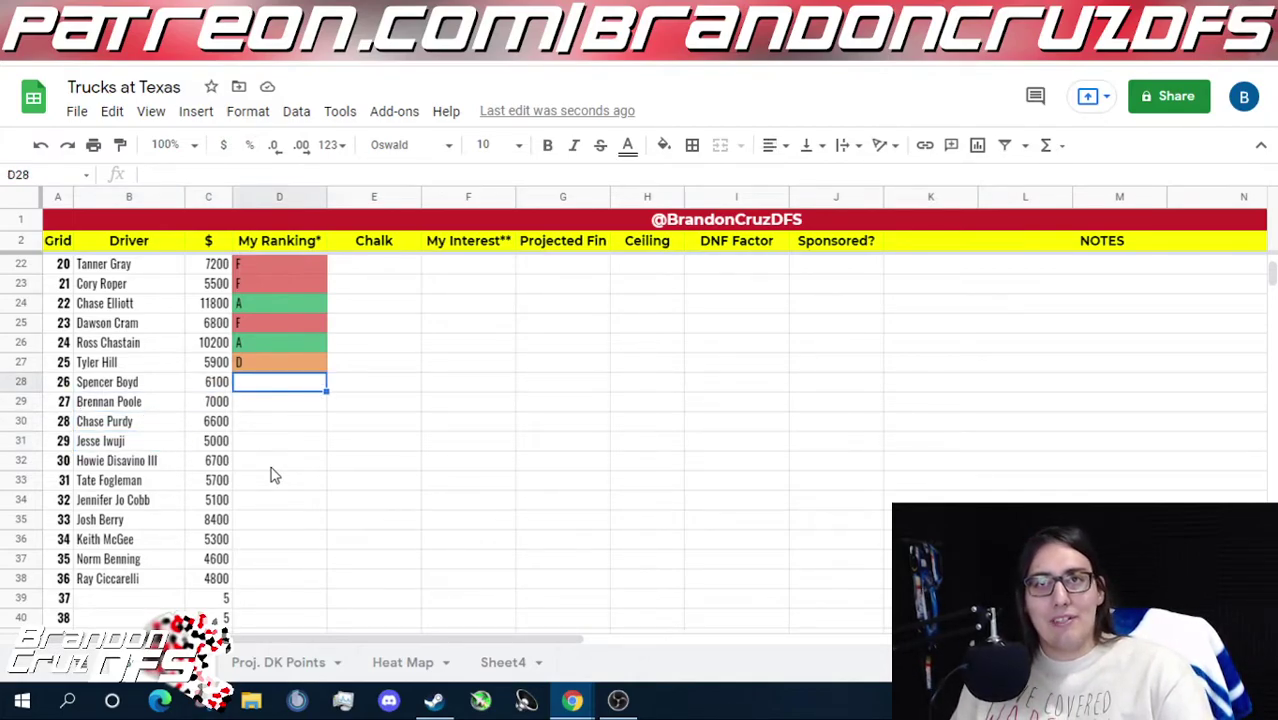
key(Left)
key(Down)
key(Down)
key(Down)
key(Down)
key(Down)
key(Down)
key(Down)
key(Down)
key(Down)
key(Down)
key(Left)
key(Down)
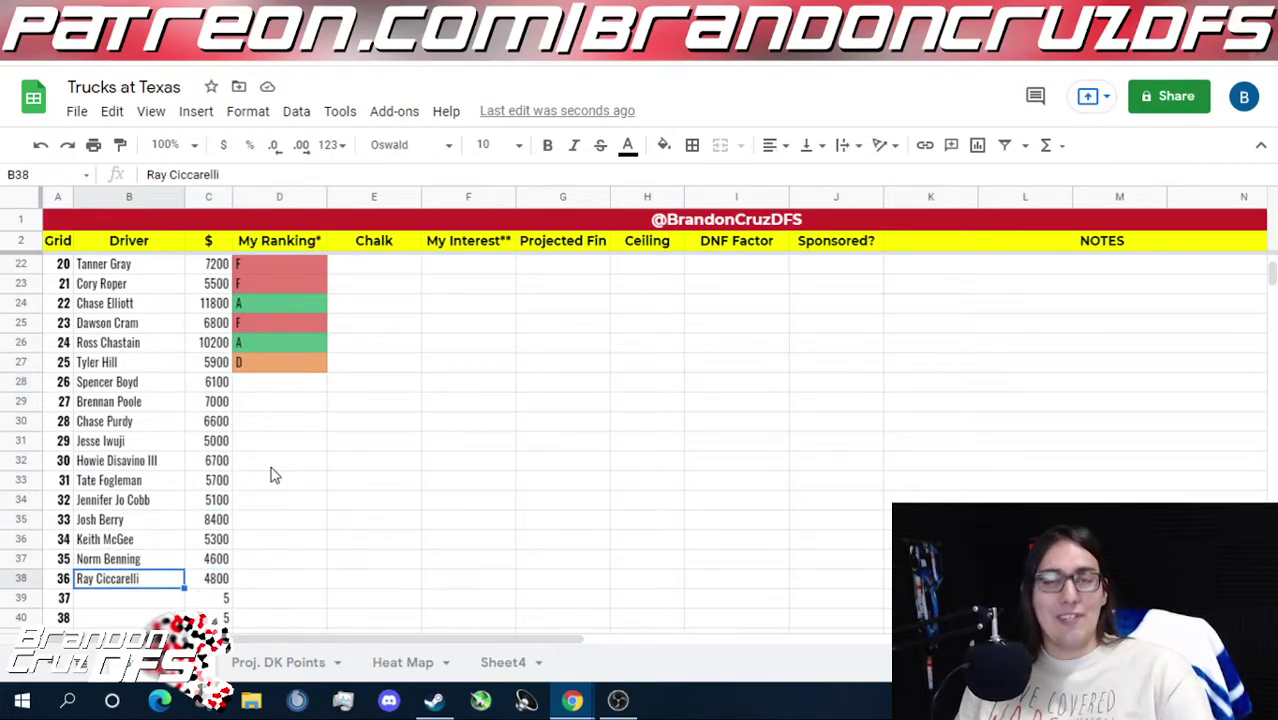
key(Right)
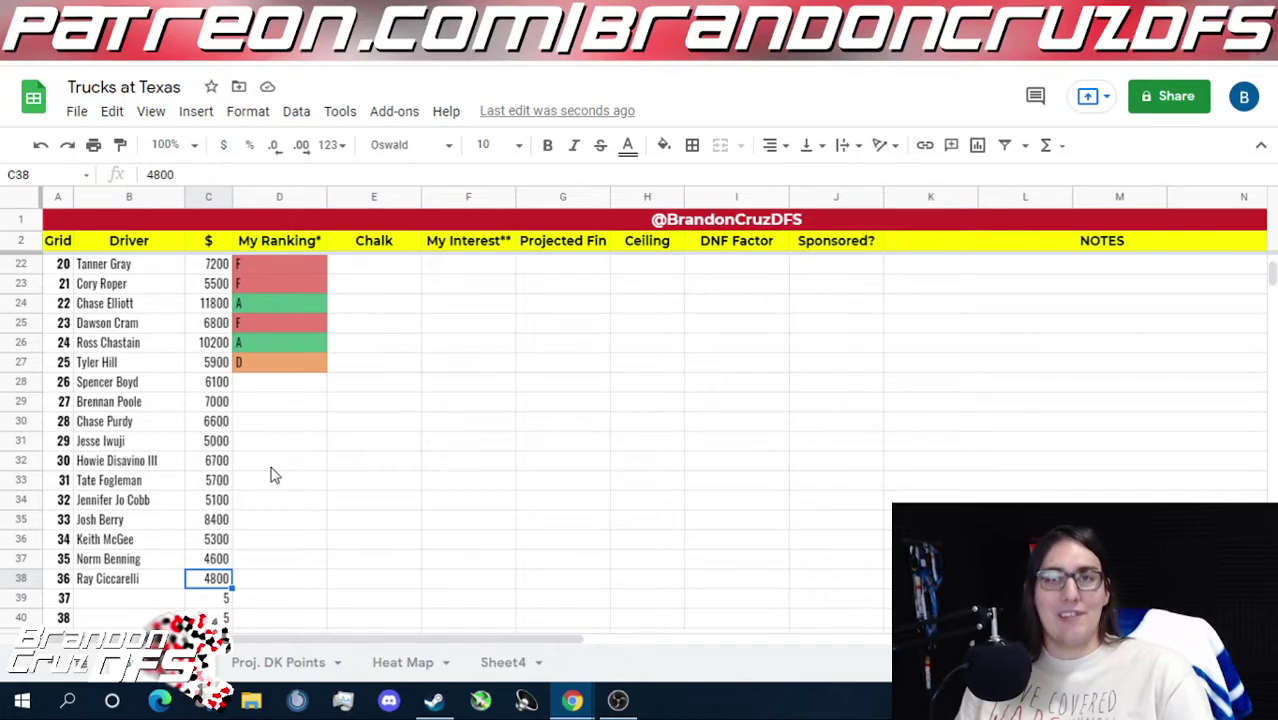
key(Up)
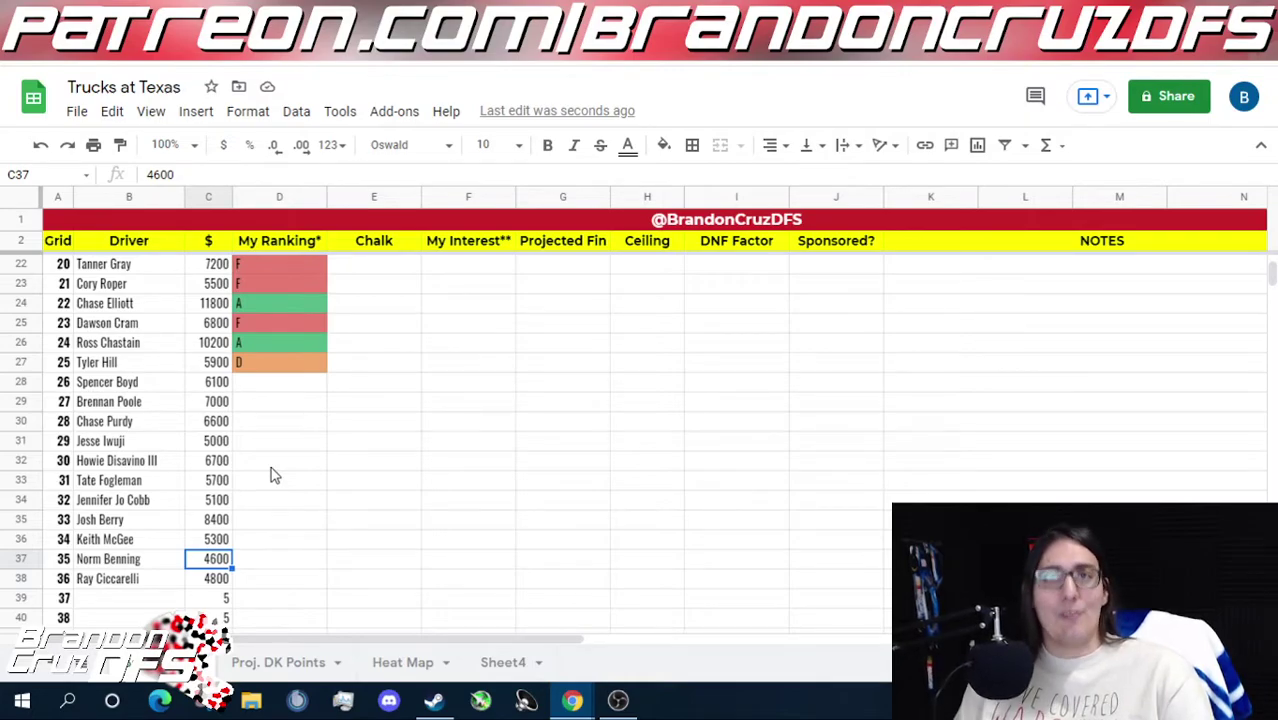
key(Up)
key(Up)
key(Up)
key(Up)
key(Up)
key(Up)
key(Up)
key(Up)
key(Up)
- Grade grid position 26 as F and grid positions 27 and 28 as D in My Ranking
key(Right)
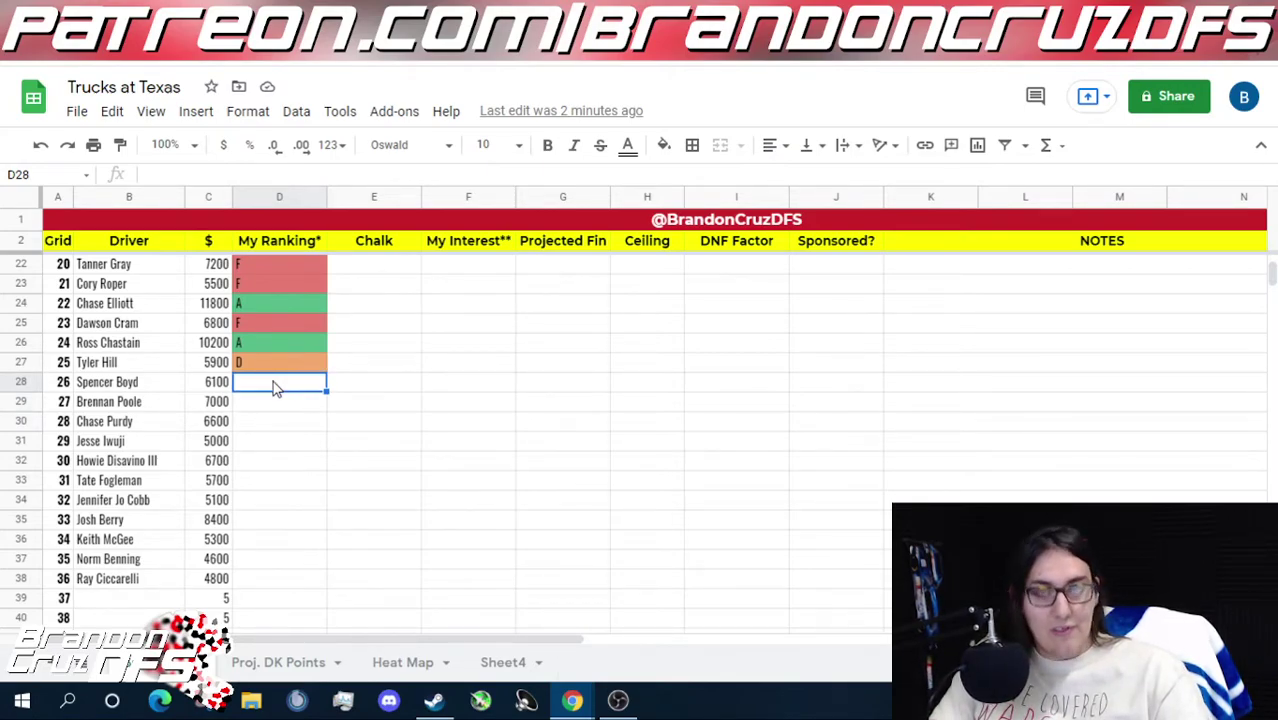
text(F)
key(Return)
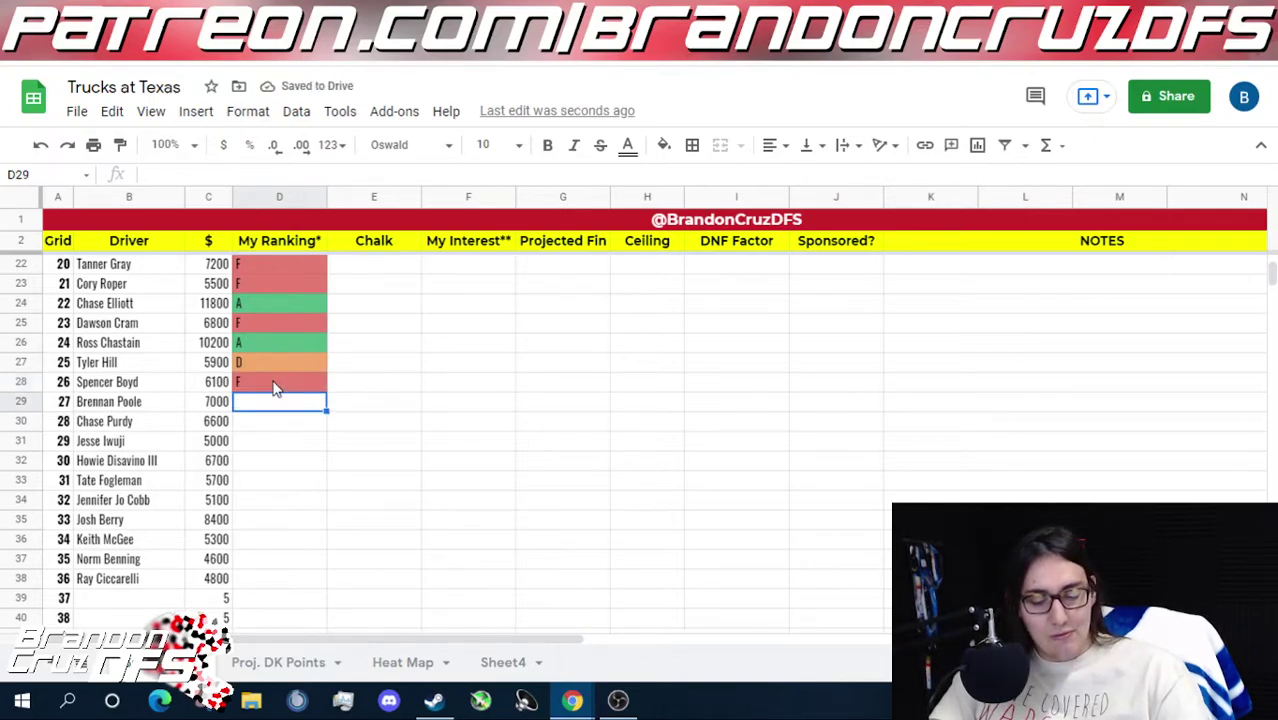
text(D)
key(Return)
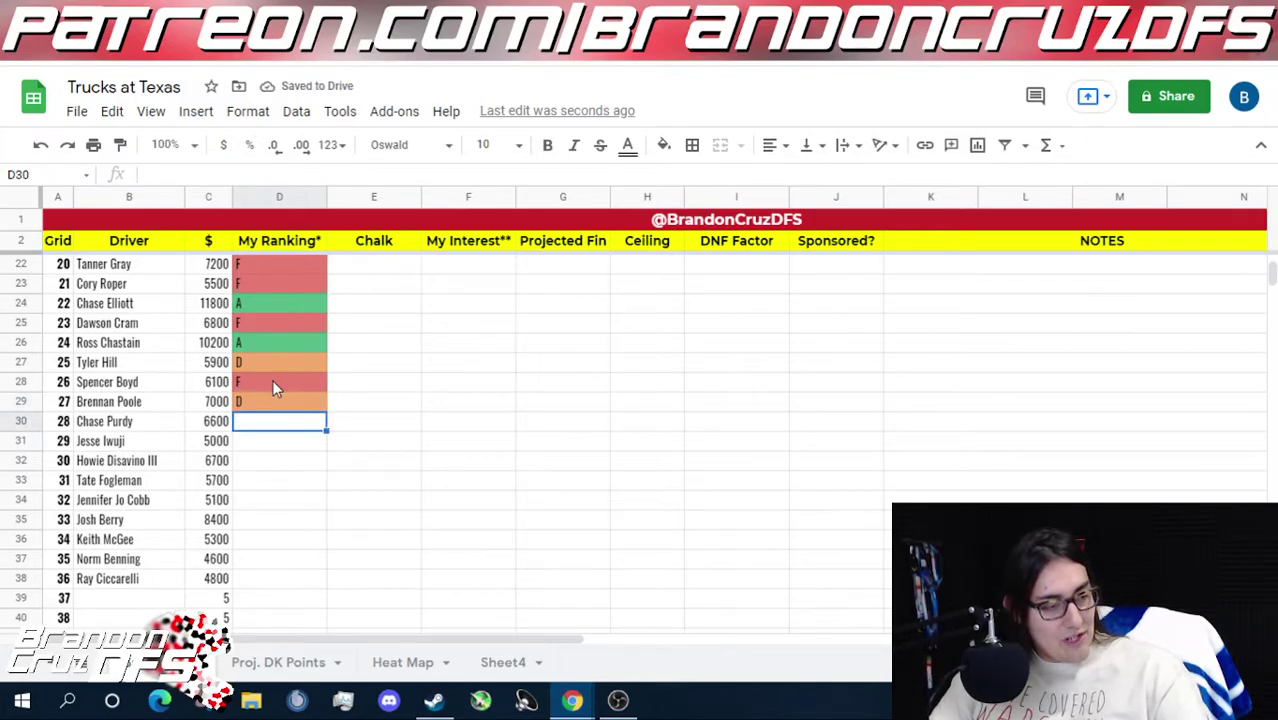
text(D)
key(Return)
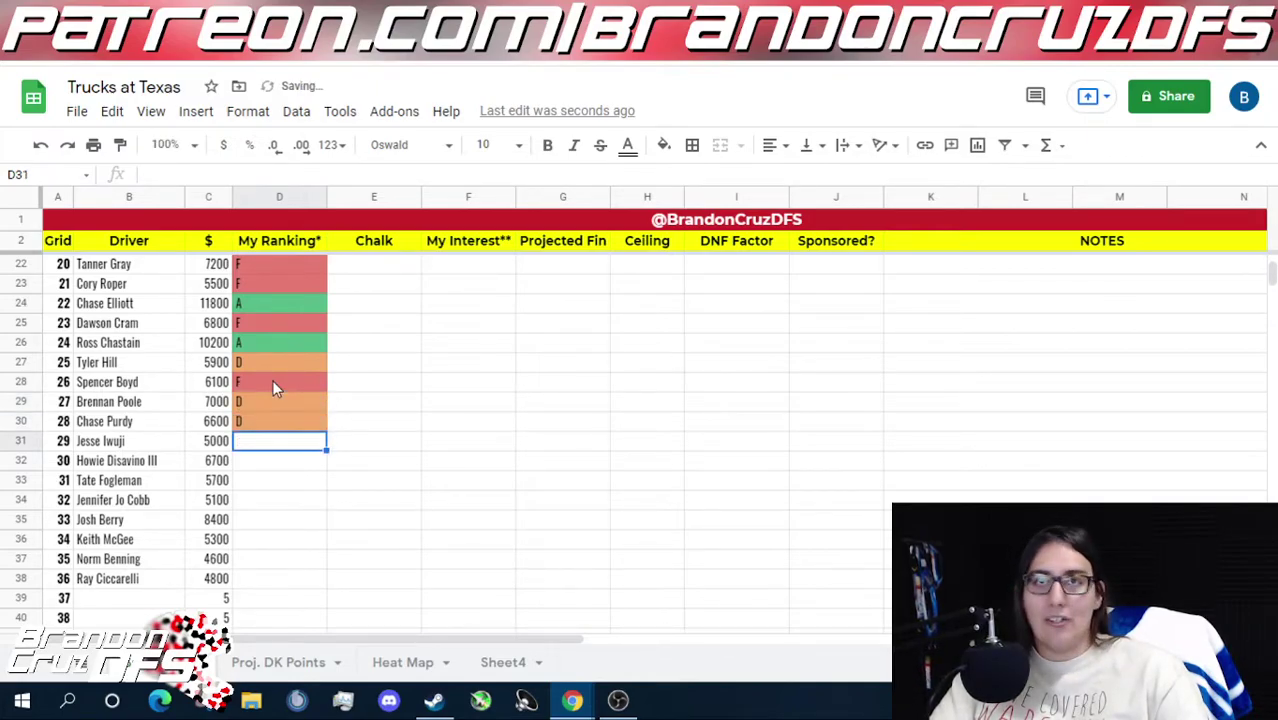
- Grade grid positions 29, 30 and 31 as D, F and D in My Ranking
text(D)
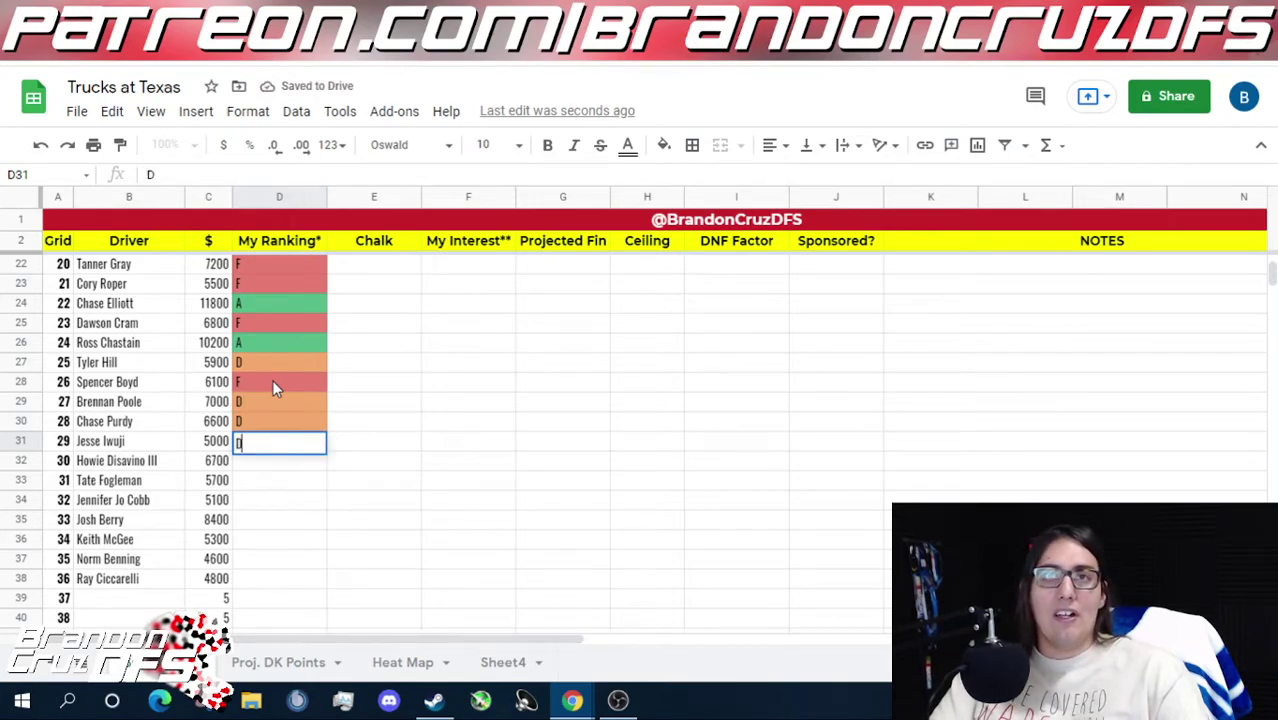
key(Return)
text(F)
key(Return)
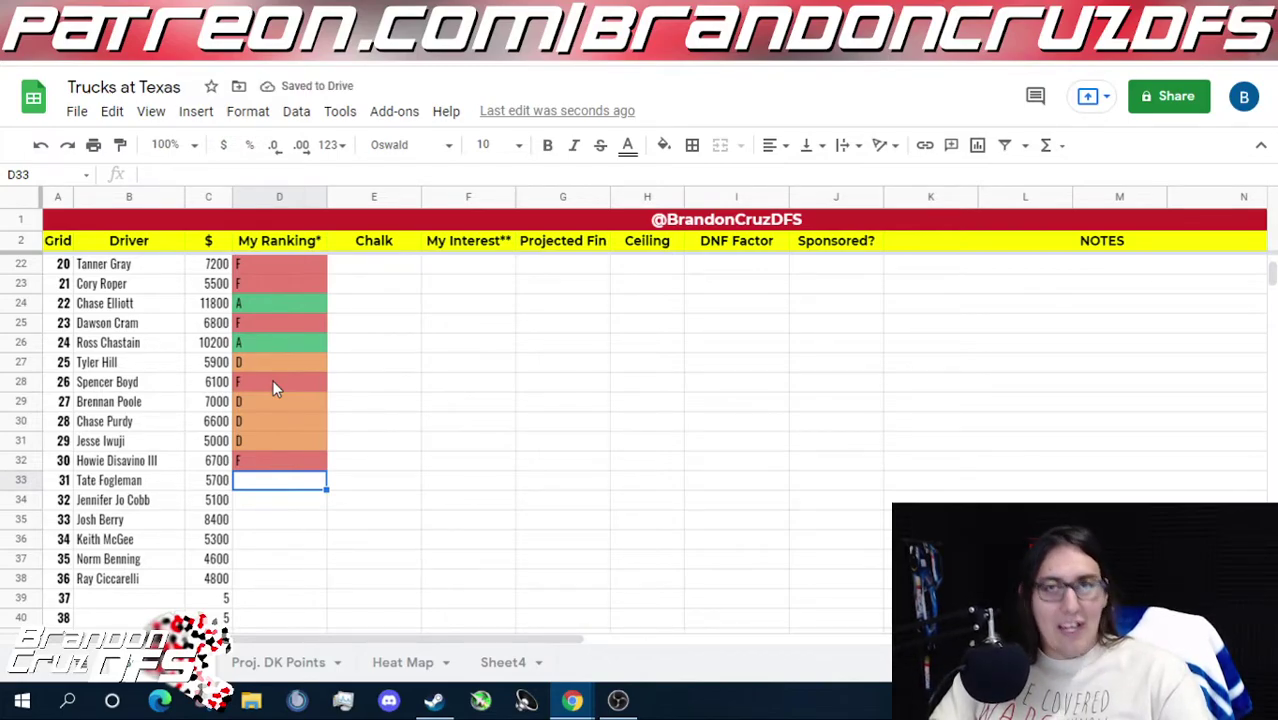
text(D)
key(Return)
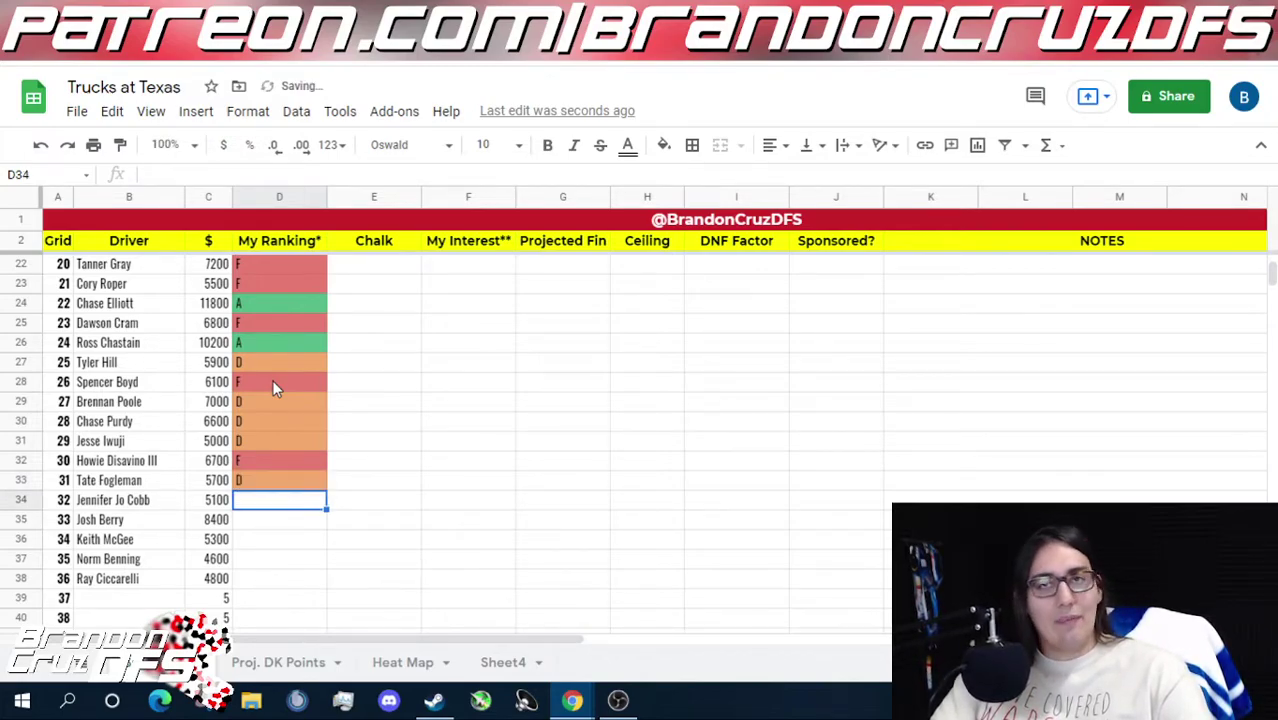
- Grade grid positions 32, 34, 35 and 36 as C in My Ranking, skipping grid position 33
text(C)
key(Return)
key(Return)
text(C)
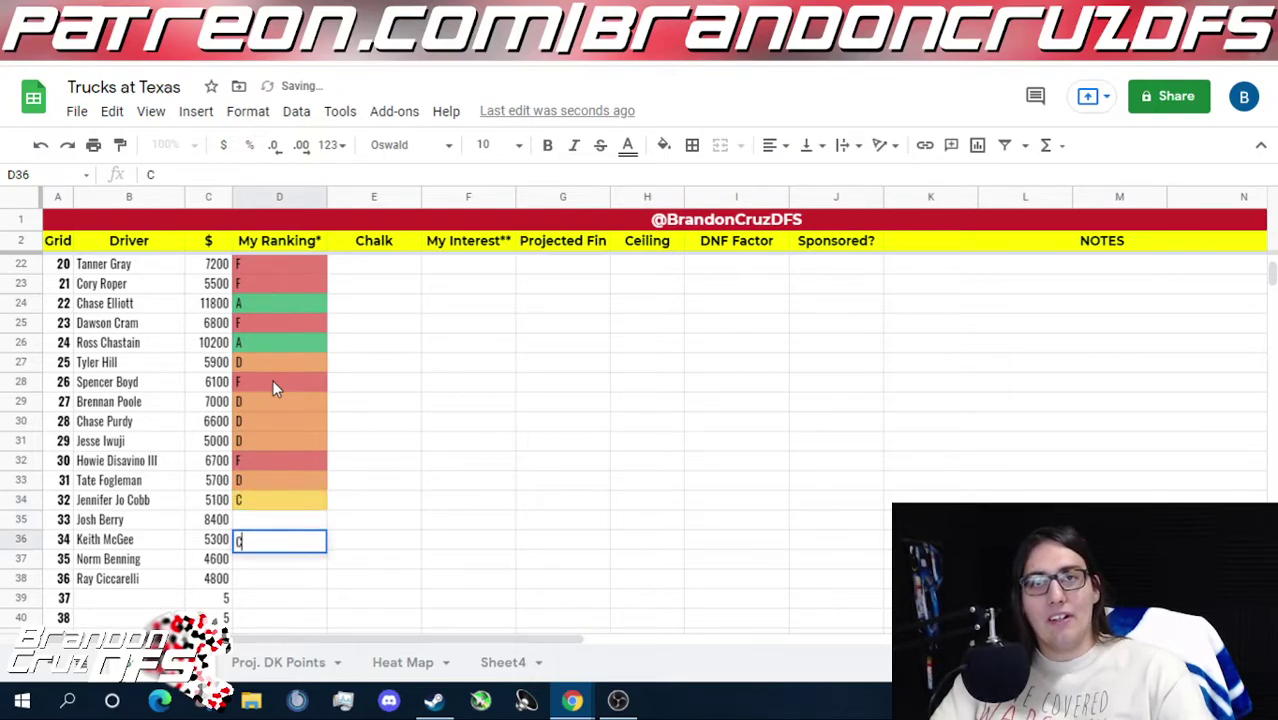
key(Return)
text(C)
key(Return)
text(C)
key(Return)
- Compare the ungraded driver at grid position 33 with the names, salaries and grades of the drivers in grid positions 24 to 36
key(Up)
key(Up)
key(Up)
key(Up)
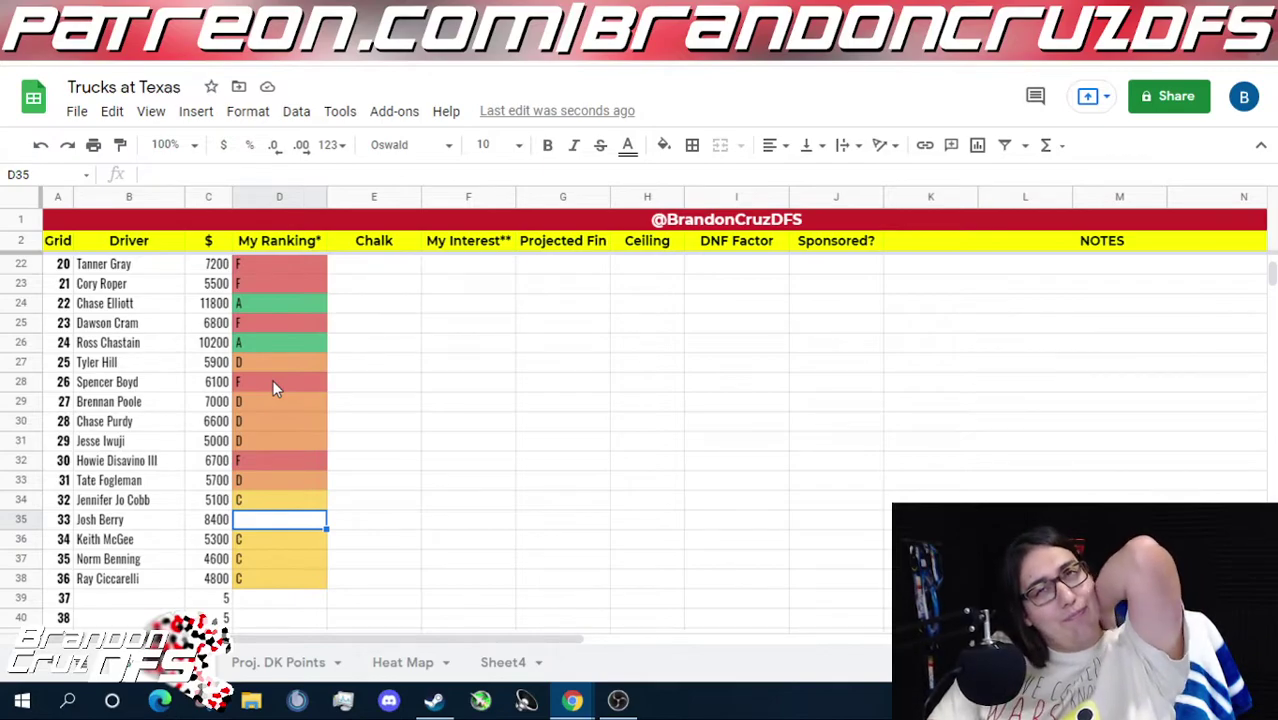
key(Left)
key(Left)
key(Down)
key(Down)
key(Down)
key(Up)
key(Up)
key(Up)
key(Up)
key(Up)
key(Up)
key(Up)
key(Up)
key(Up)
key(Up)
key(Up)
key(Up)
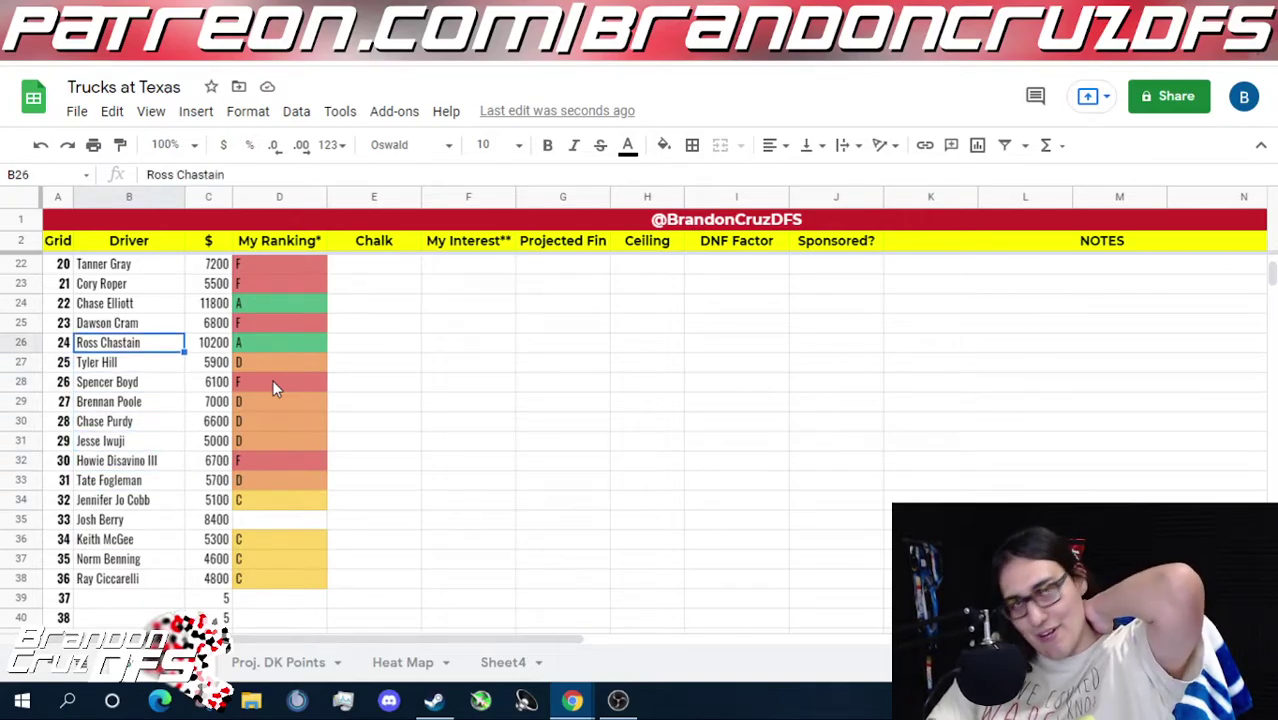
key(Down)
key(Down)
key(Down)
key(Down)
key(Down)
key(Down)
key(Down)
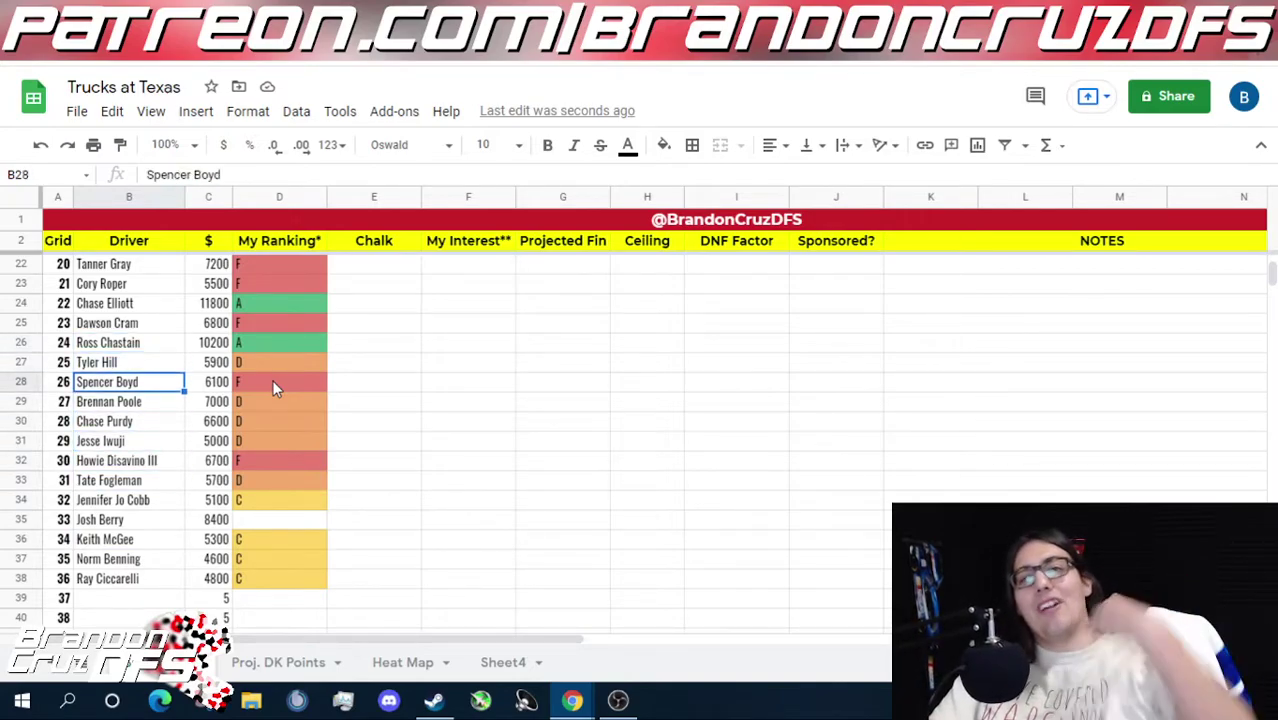
- Grade grid position 33 as F in My Ranking
key(Down)
key(Down)
key(Right)
key(Right)
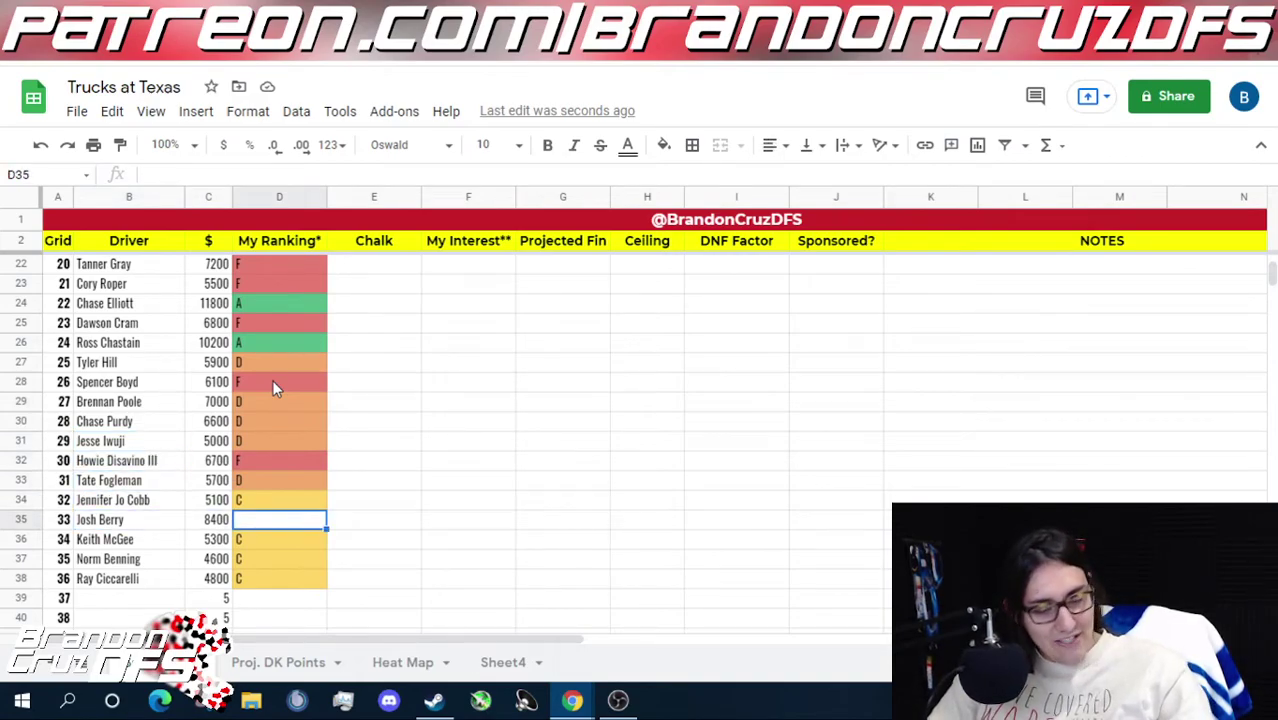
text(f)
key(Up)
key(Down)
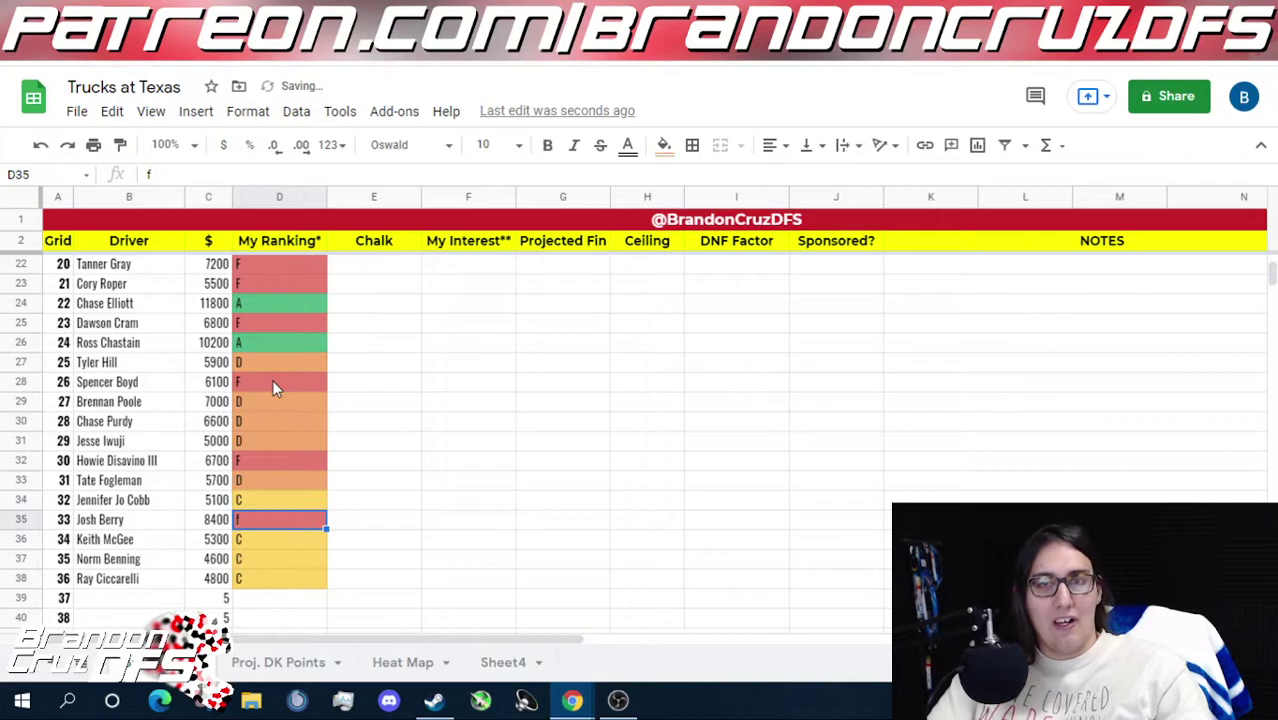
key(Up)
key(Left)
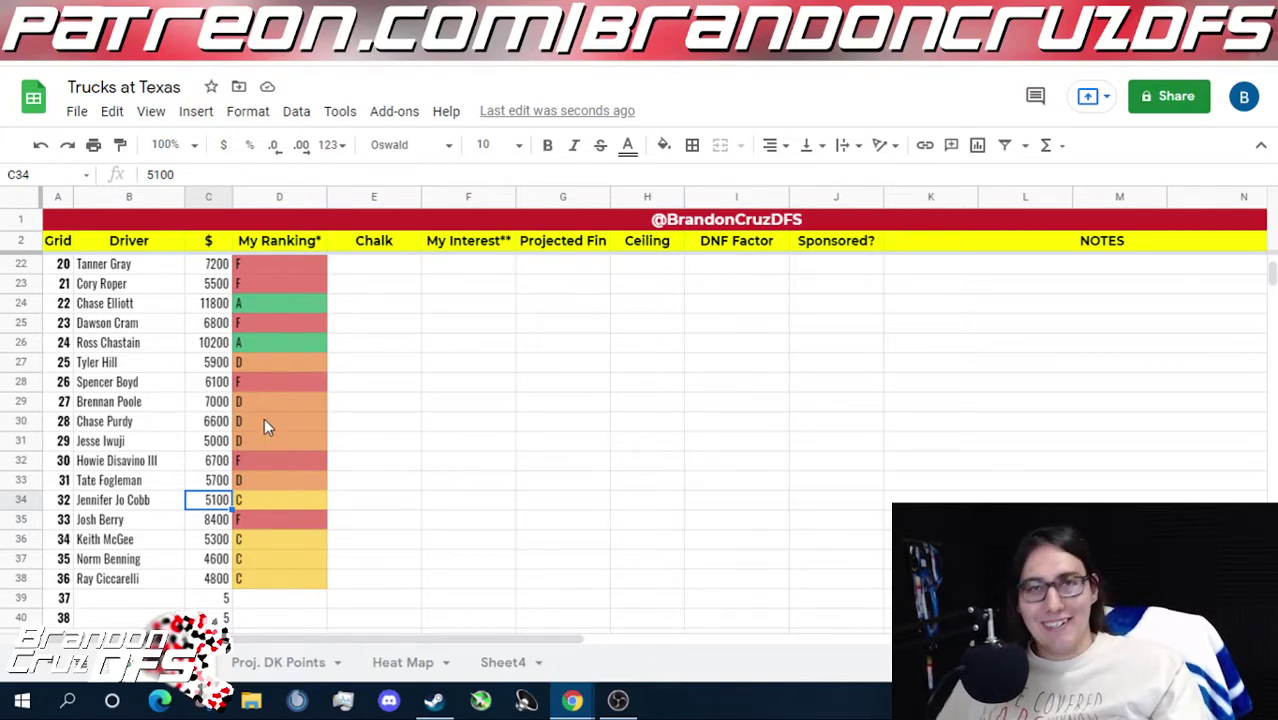
- Return to the start of the list, passing the Chalk header, and select the driver at grid position 1
click(357, 505)
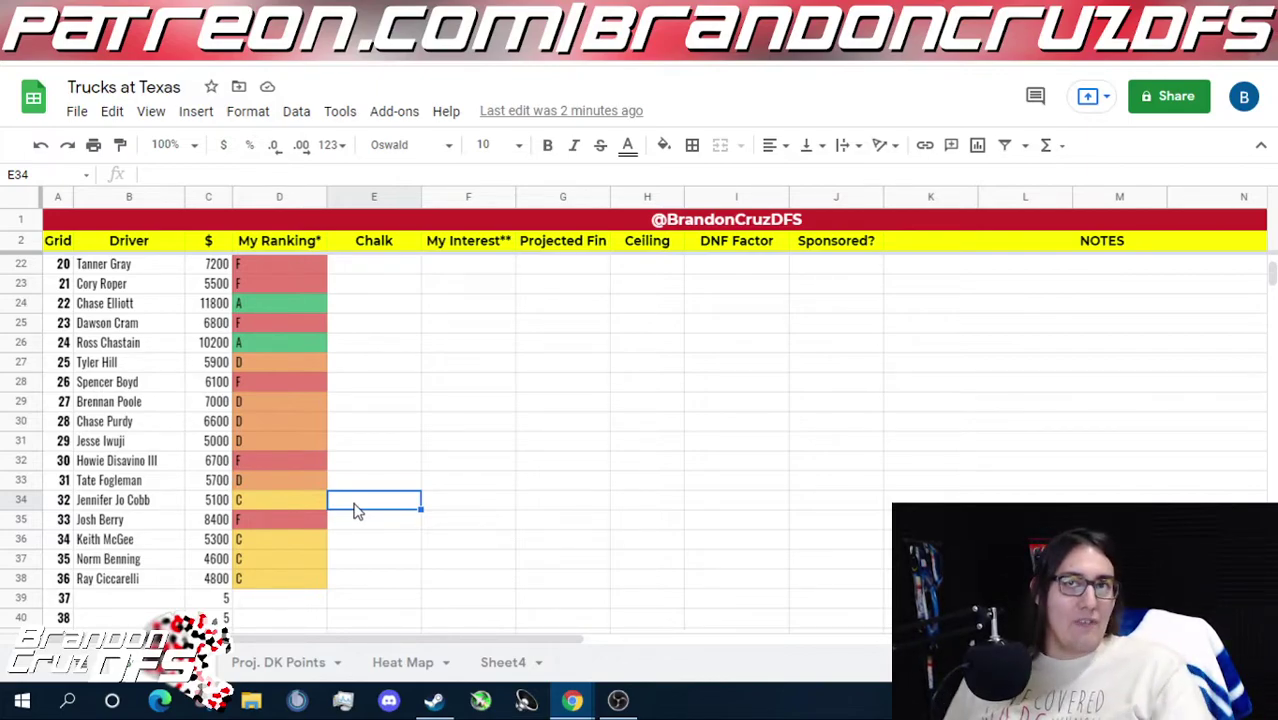
key(Up)
key(Up)
key(Up)
key(Up)
key(Up)
key(Up)
key(Up)
key(Up)
key(Up)
key(Up)
key(Up)
key(Up)
key(Up)
key(Up)
key(Up)
key(Up)
key(Up)
key(Up)
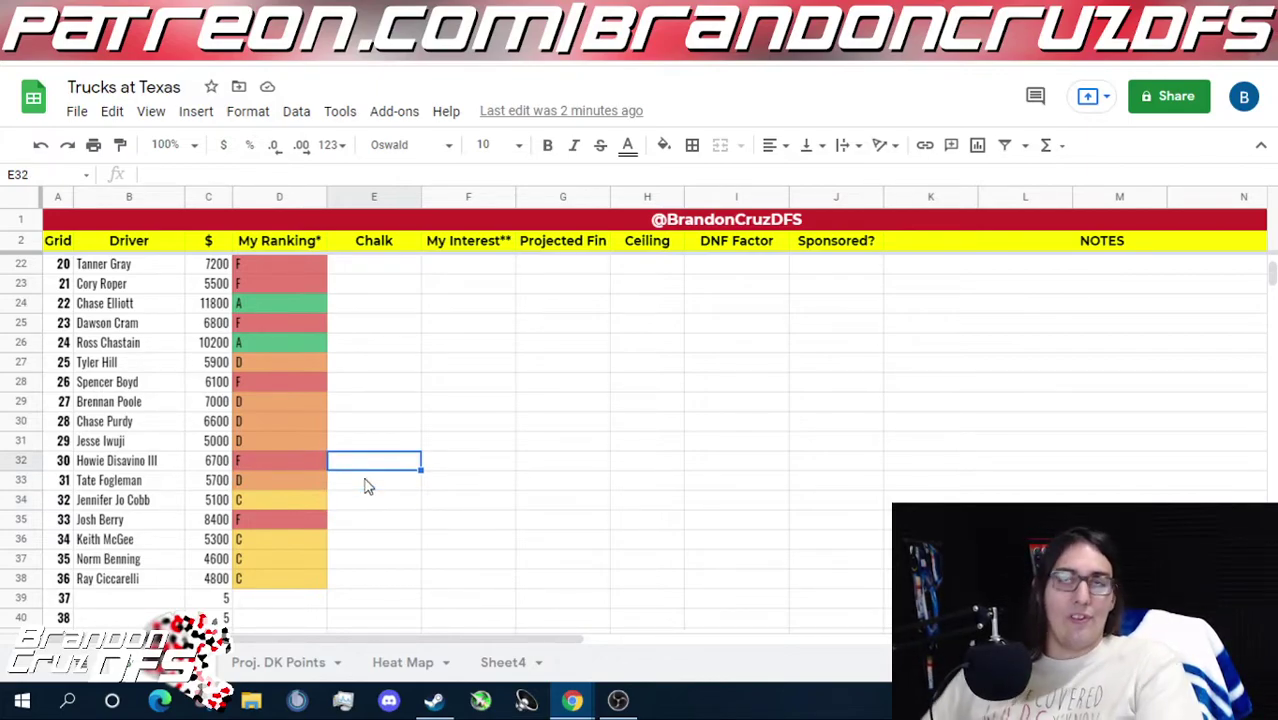
key(Up)
key(Up)
key(Up)
key(Up)
key(Up)
key(Up)
key(Up)
key(Up)
key(Up)
key(Up)
key(Up)
key(Up)
key(Up)
key(Up)
key(Up)
key(Down)
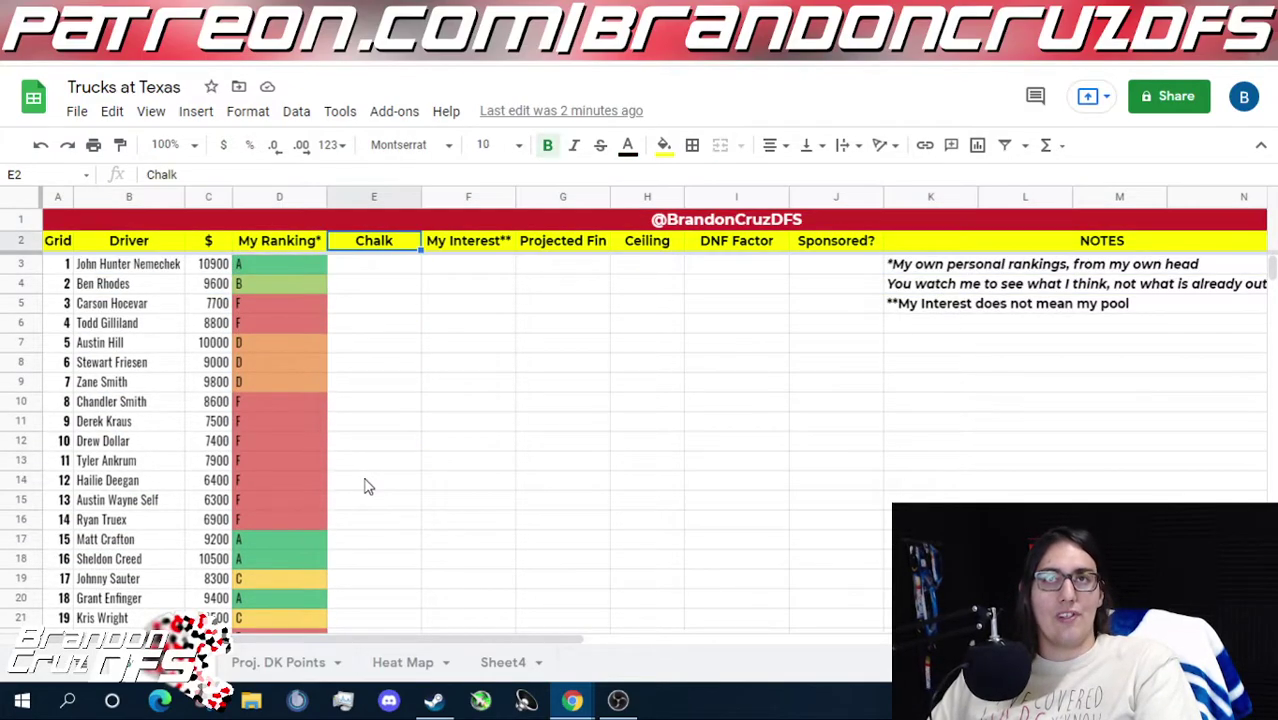
key(Left)
key(Left)
key(Down)
key(Left)
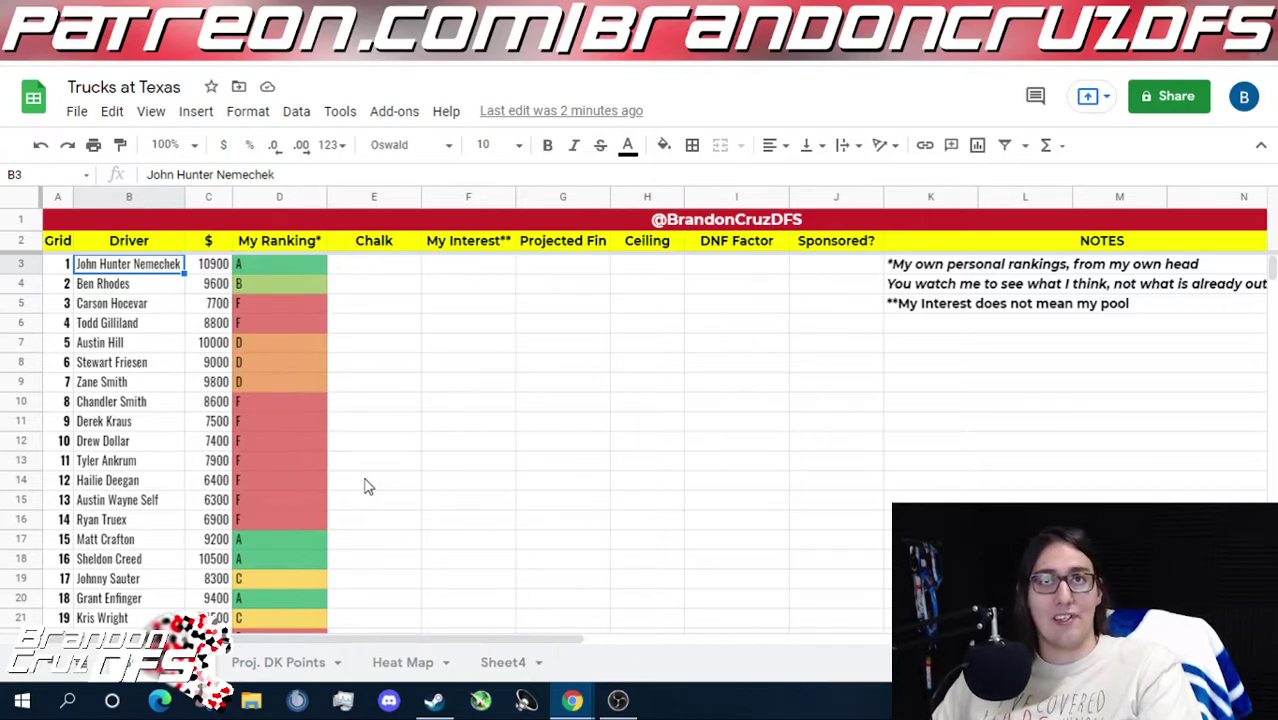
- Review the graded drivers and their salaries one by one from grid position 1 down to 29
key(Down)
key(Down)
key(Down)
key(Down)
key(Down)
key(Down)
key(Down)
key(Down)
key(Down)
key(Down)
key(Down)
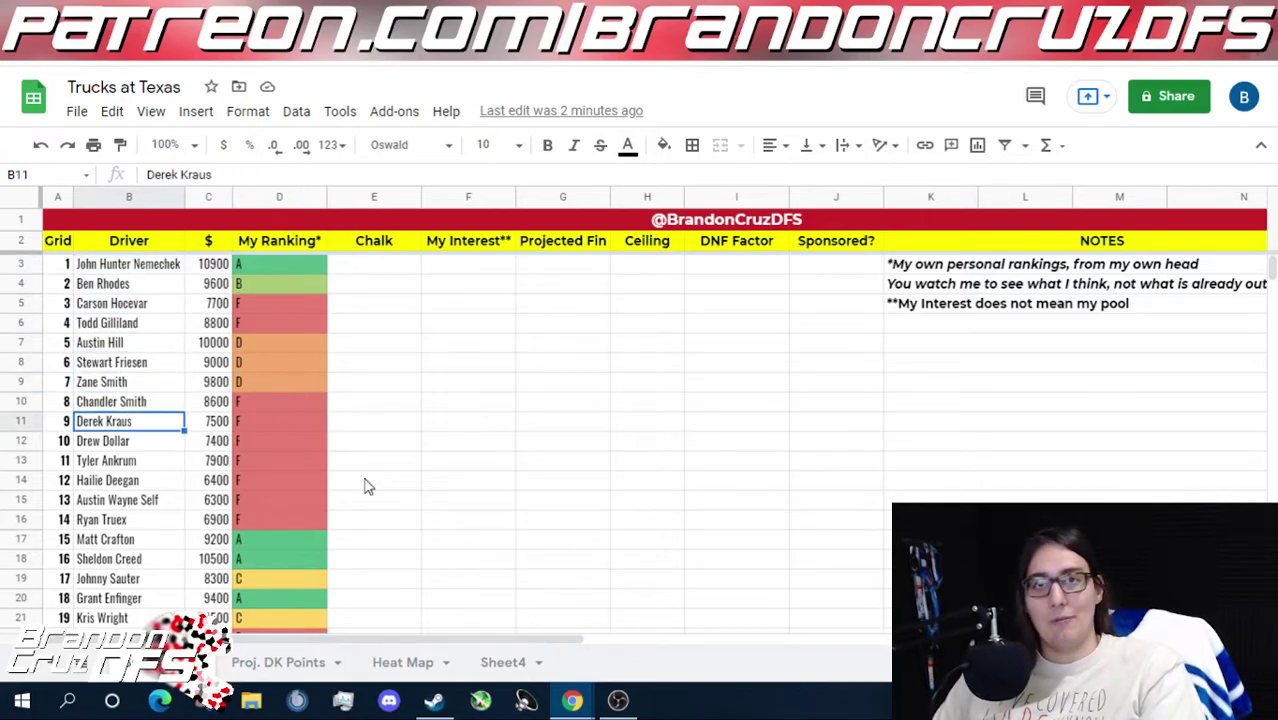
key(Down)
key(Down)
key(Down)
key(Down)
key(Down)
key(Down)
key(Up)
key(Up)
key(Up)
key(Down)
key(Down)
key(Down)
key(Down)
key(Down)
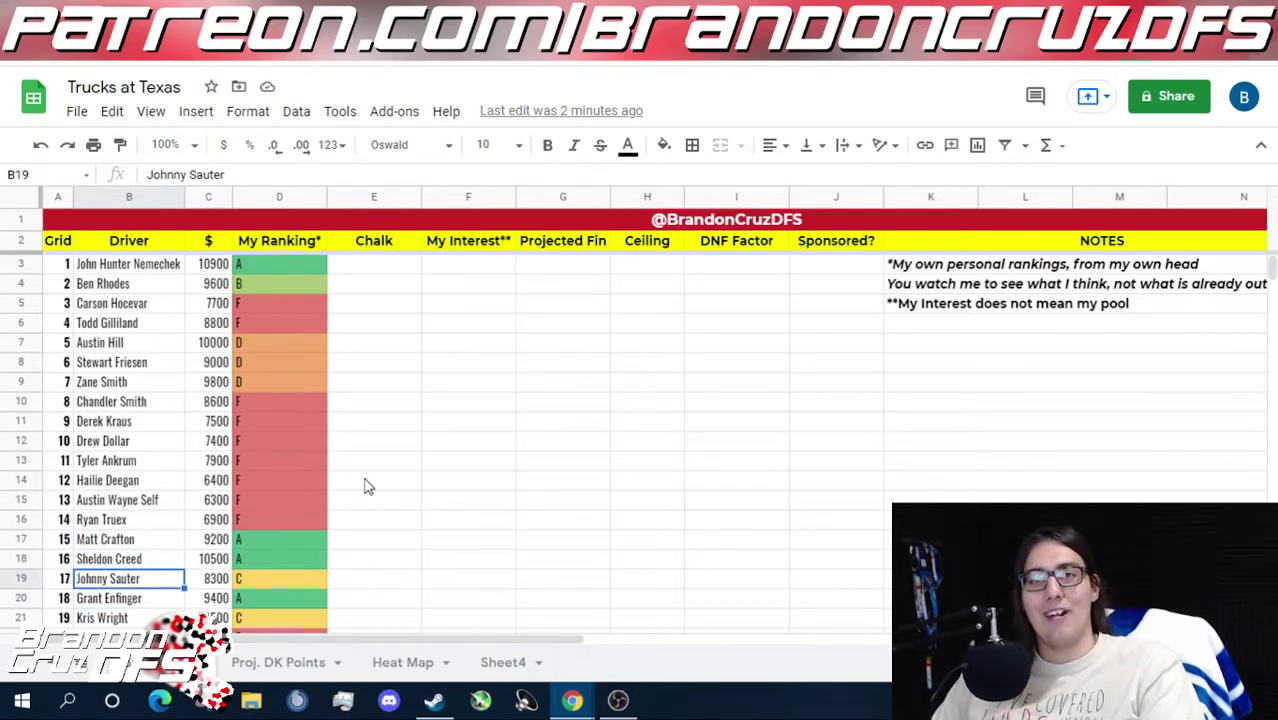
key(Down)
key(Down)
key(Down)
key(Down)
key(Down)
key(Down)
key(Down)
key(Down)
key(Down)
key(Down)
key(Down)
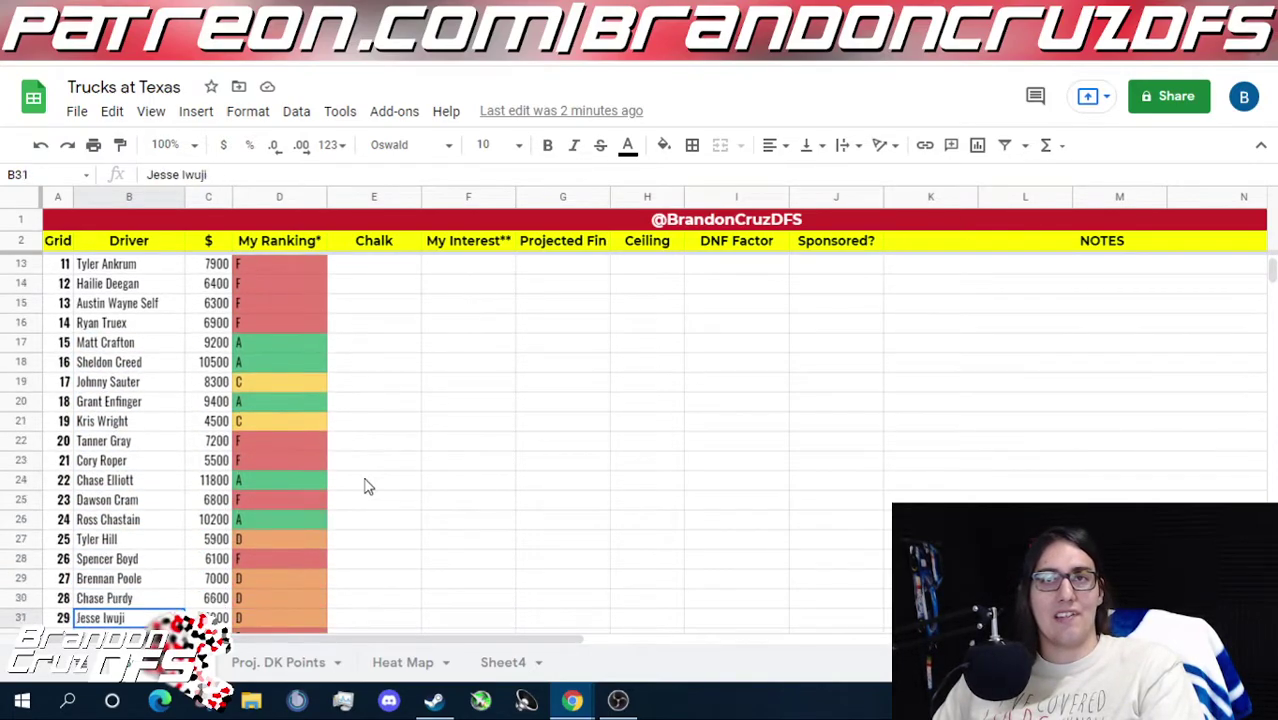
- Review the finished grades again in reverse order, from grid position 29 back to grid position 1
key(Up)
key(Up)
key(Up)
key(Up)
key(Up)
key(Up)
key(Up)
key(Up)
key(Up)
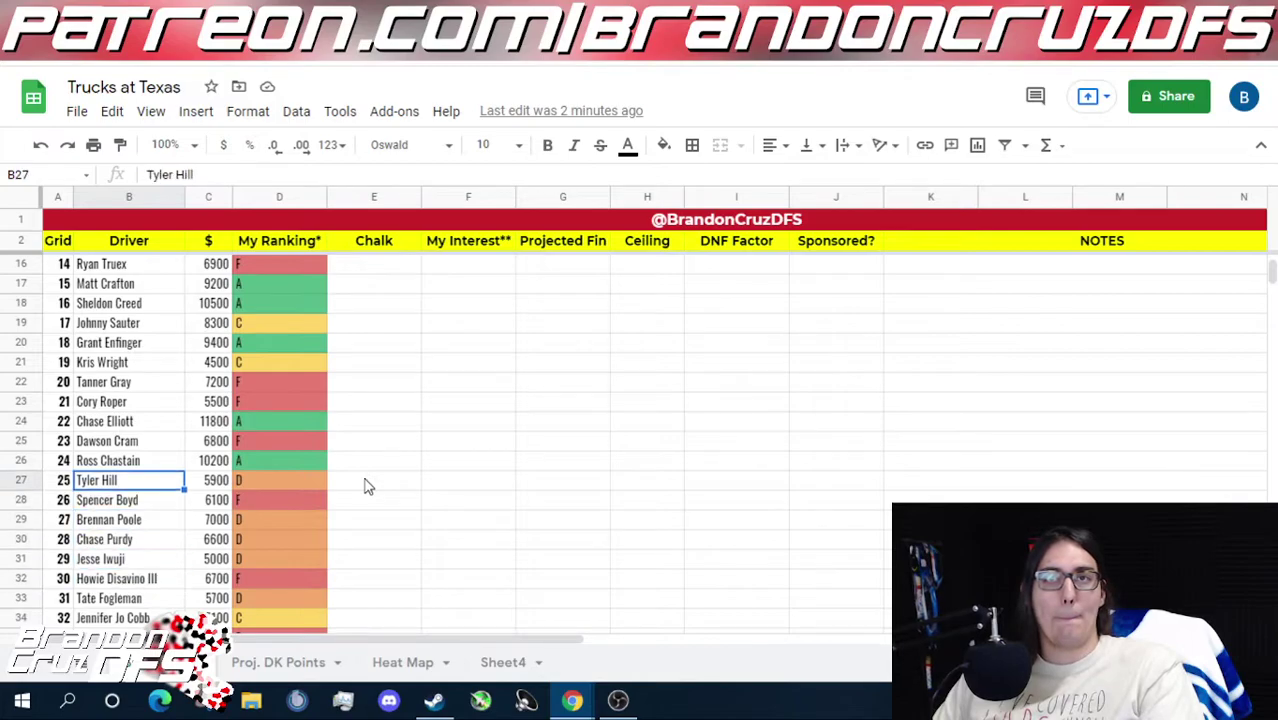
key(Up)
key(Up)
key(Up)
key(Up)
key(Up)
key(Up)
key(Up)
key(Up)
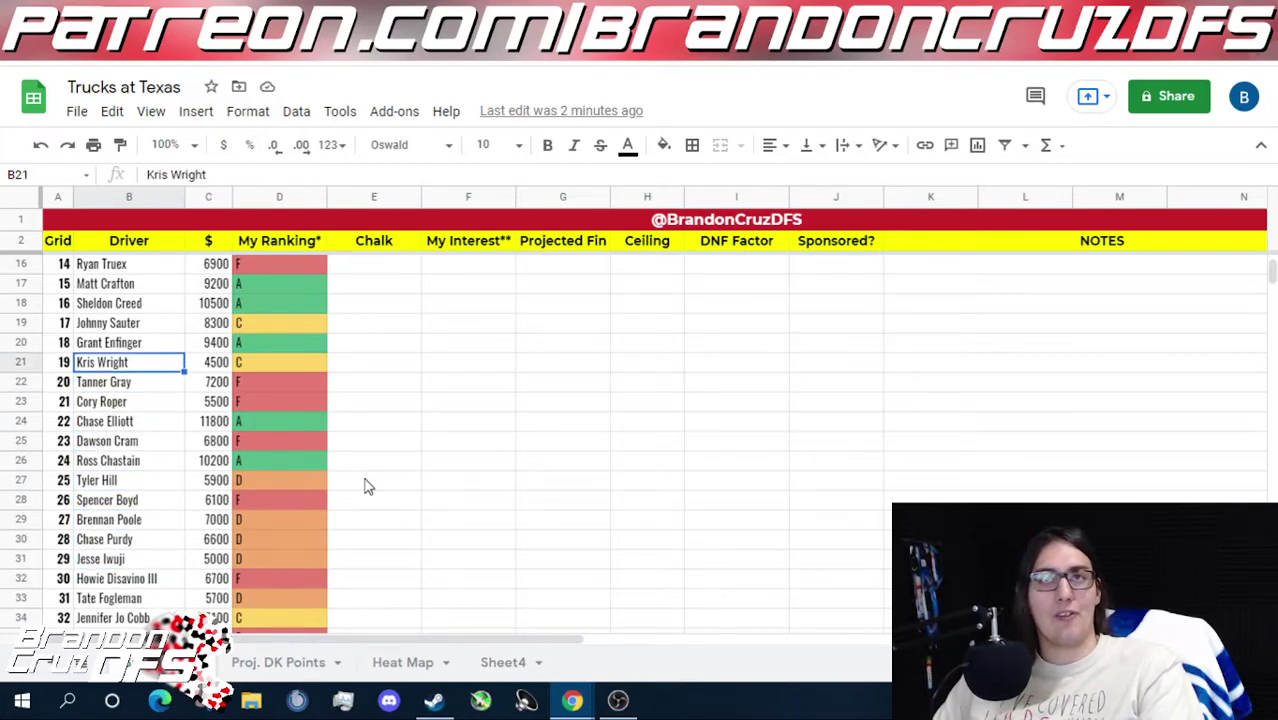
key(Up)
key(Up)
key(Up)
key(Up)
key(Up)
key(Up)
key(Up)
key(Up)
key(Up)
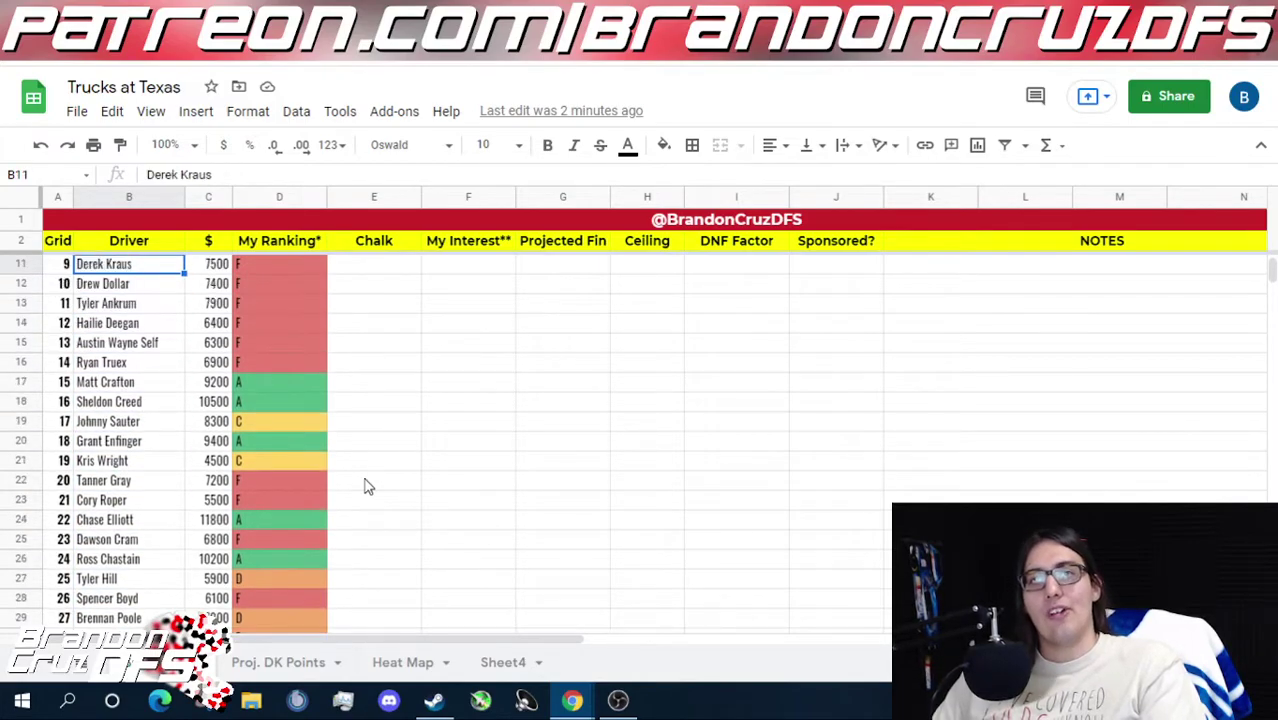
key(Up)
key(Up)
key(Up)
key(Up)
key(Up)
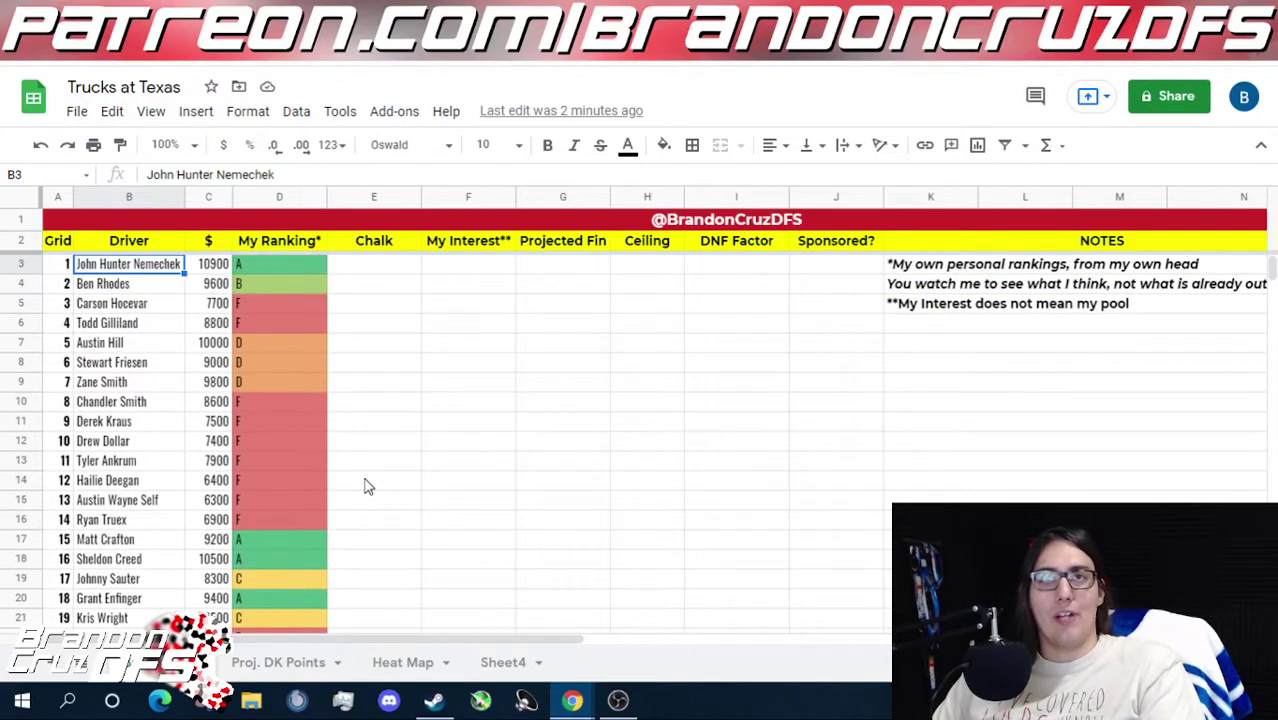
- Review the graded drivers and their salaries once more from grid position 1 down to grid position 32
key(Down)
key(Down)
key(Down)
key(Down)
key(Down)
key(Down)
key(Down)
key(Down)
key(Down)
key(Down)
key(Down)
key(Down)
key(Down)
key(Down)
key(Down)
key(Down)
key(Down)
key(Down)
key(Down)
key(Down)
key(Down)
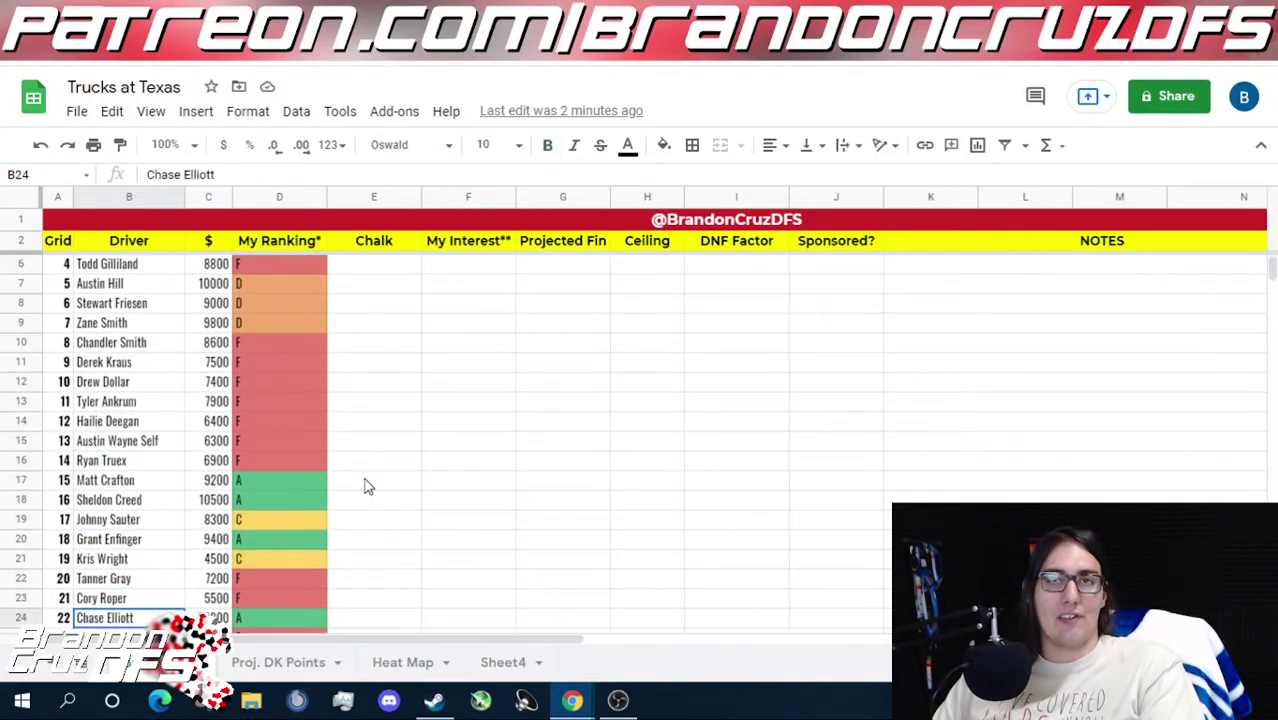
key(Down)
key(Down)
key(Down)
key(Down)
key(Down)
key(Down)
key(Down)
key(Down)
key(Down)
key(Down)
key(Down)
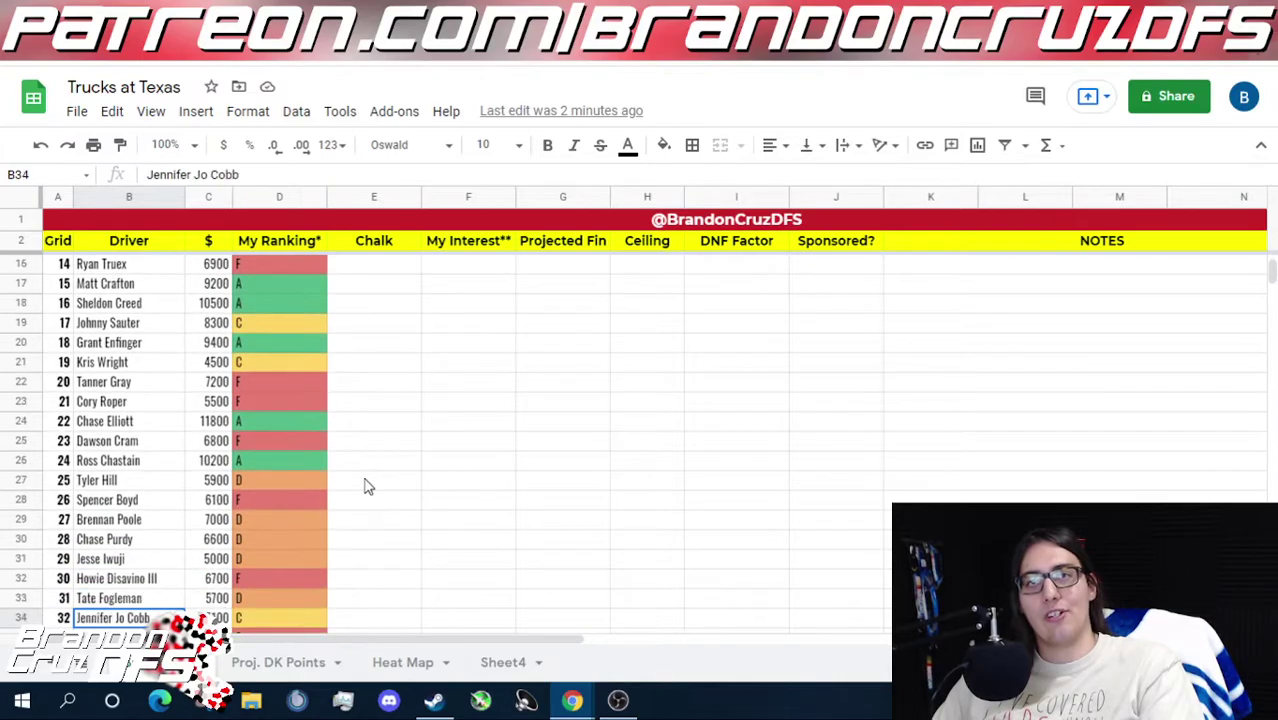
- Check the grades of the last drivers down to grid position 36 and go back up the list to the Driver header
key(Up)
key(Up)
key(Up)
key(Up)
key(Up)
key(Up)
key(Up)
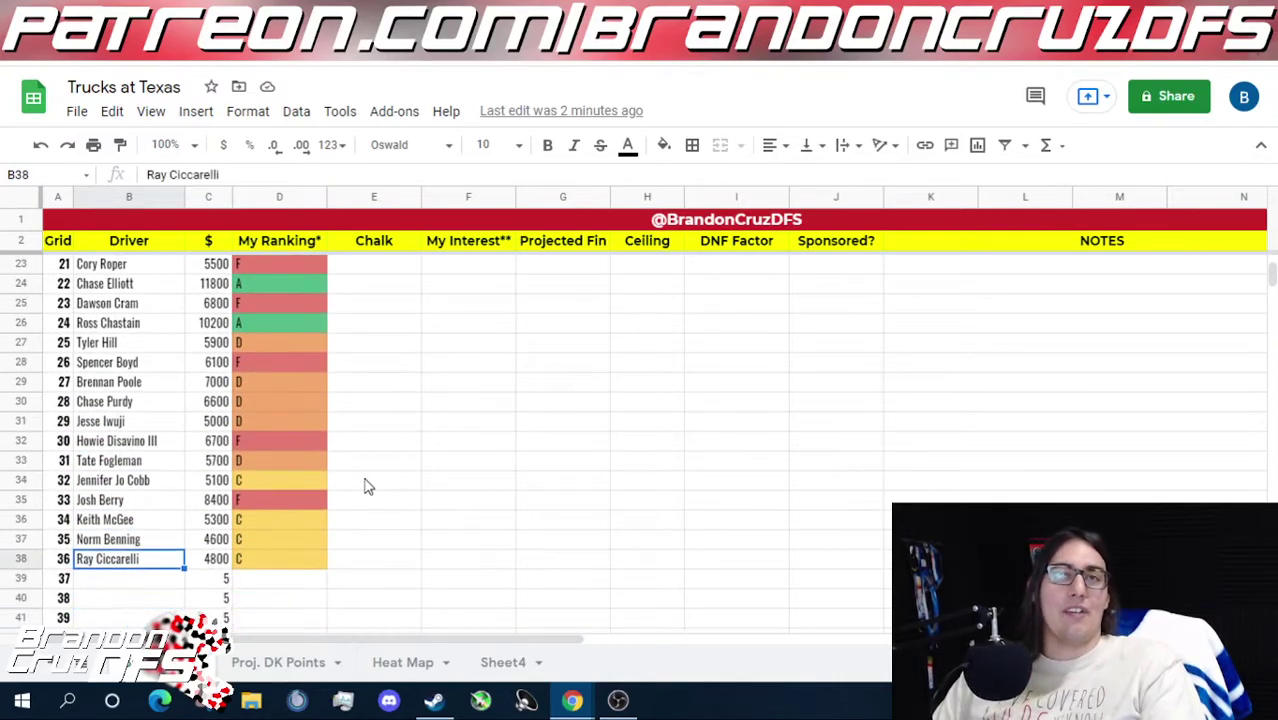
key(Up)
key(Up)
key(Up)
key(Up)
key(Up)
key(Up)
key(Up)
key(Up)
key(Up)
key(Up)
key(Up)
key(Up)
key(Up)
key(Up)
key(Up)
key(Up)
key(Up)
key(Up)
key(Up)
key(Up)
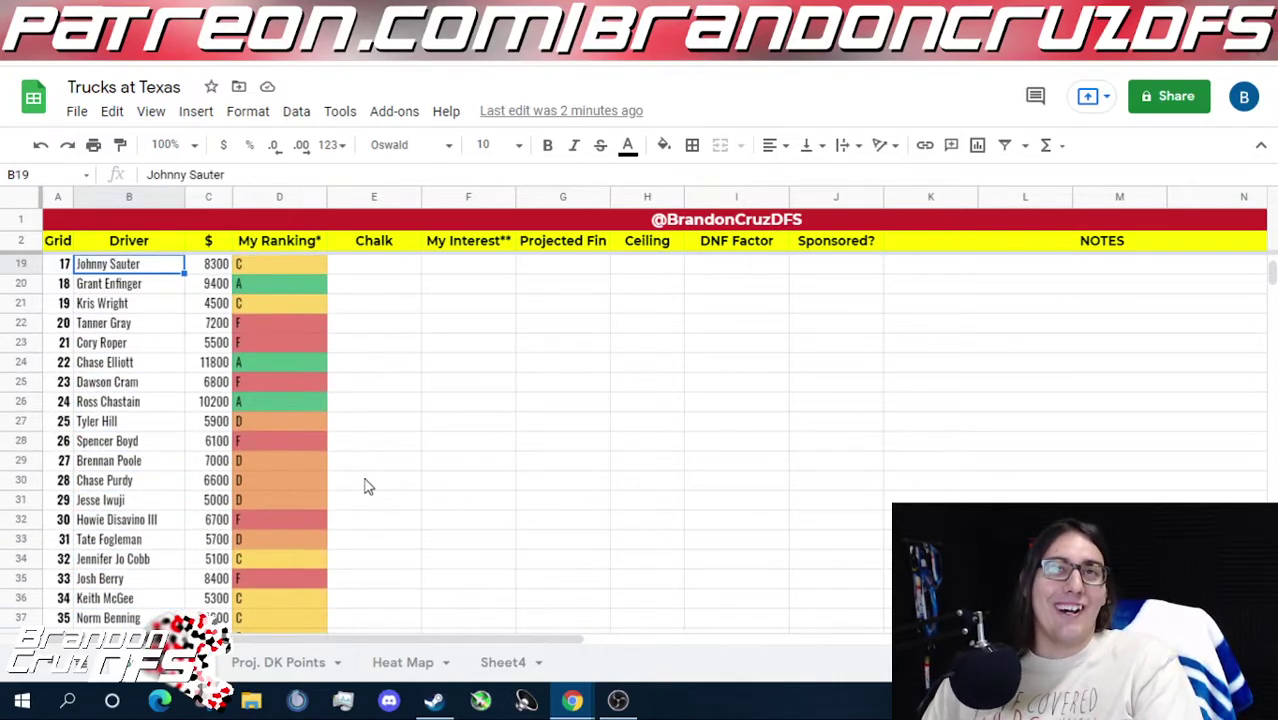
key(Down)
key(Down)
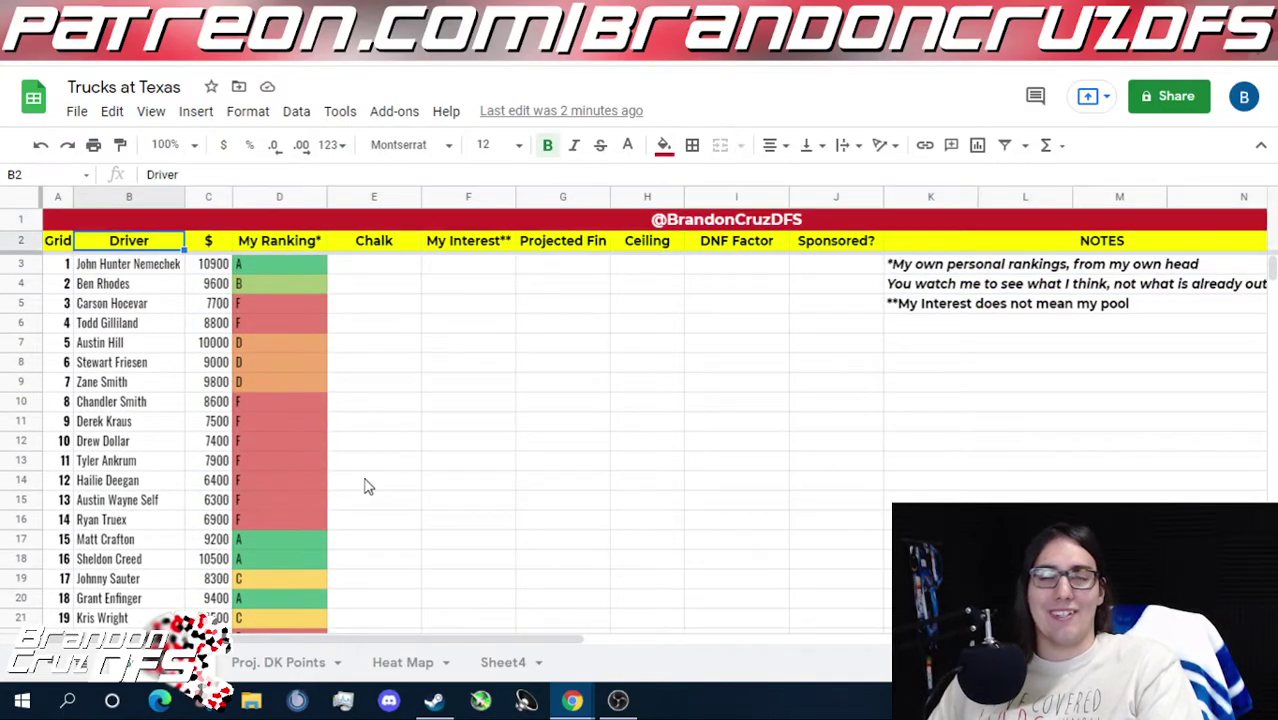